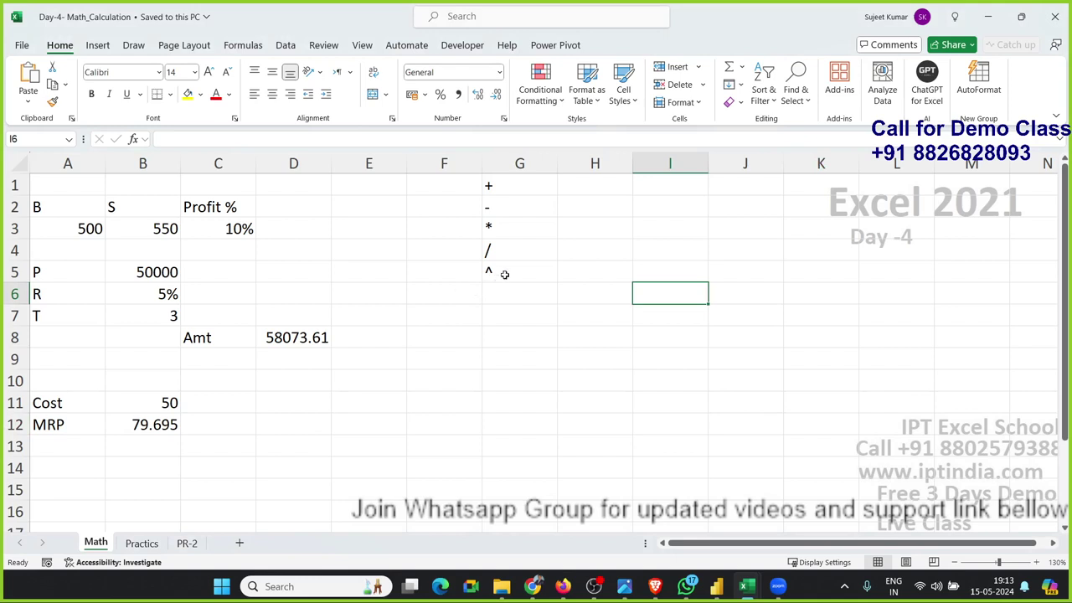
# Clear the Profit % result in C3, the amount in D8 and the MRP in B12.
pyautogui.moveTo(505, 273); pyautogui.dragTo(508, 217)
pyautogui.click(339, 289)
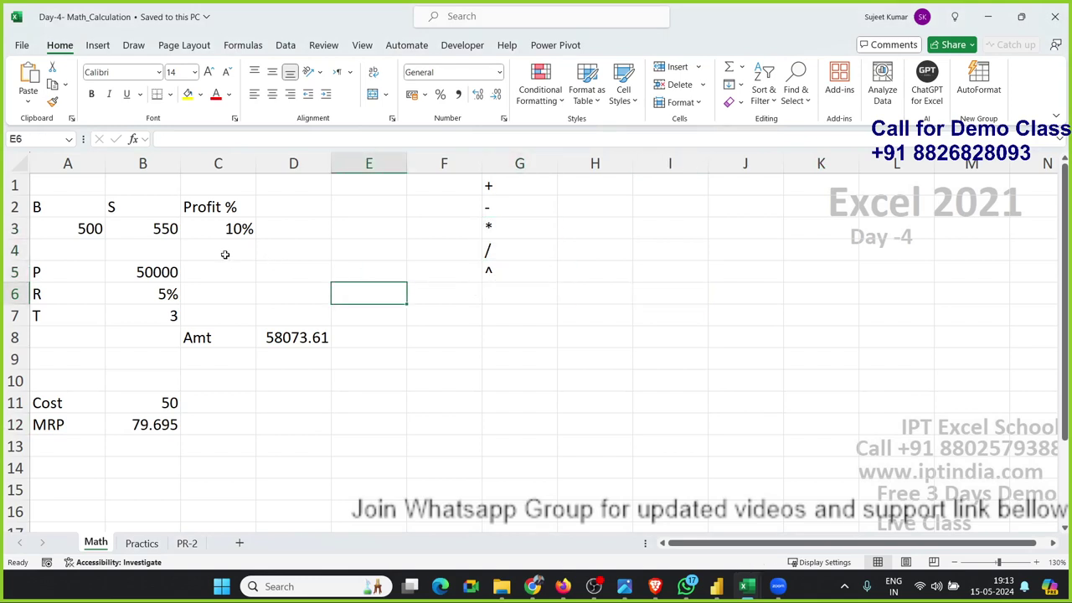
pyautogui.click(212, 232)
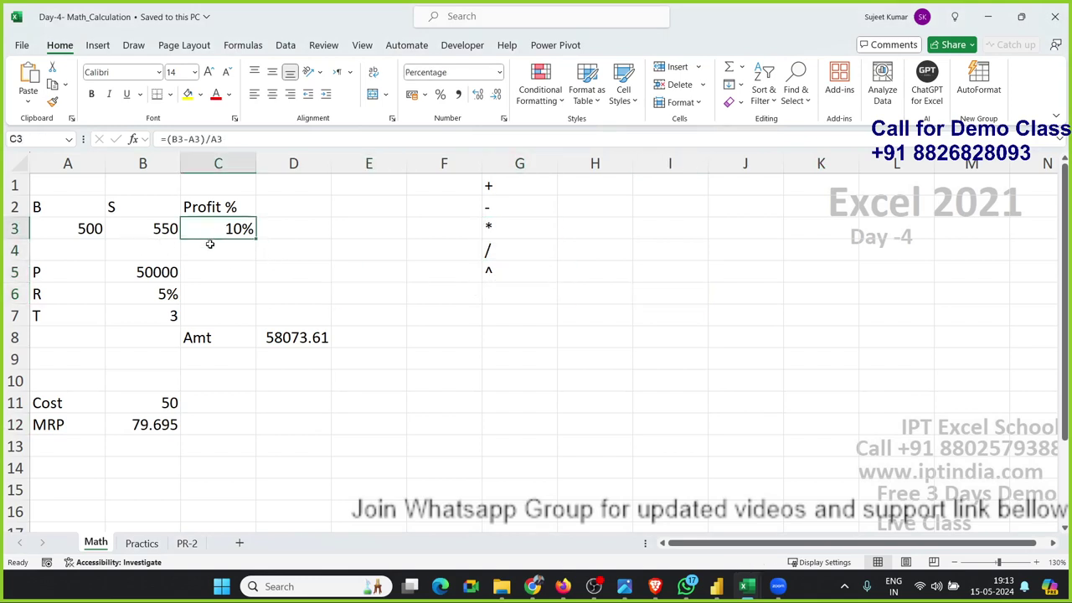
pyautogui.press('Delete')
pyautogui.moveTo(293, 329); pyautogui.dragTo(295, 355)
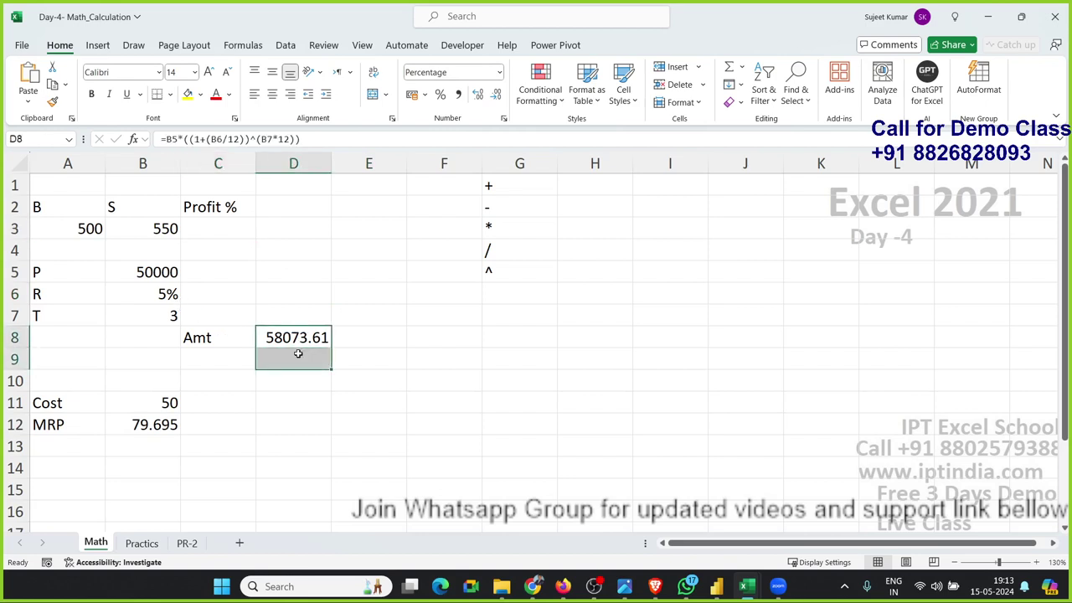
pyautogui.press('Delete')
pyautogui.click(165, 422)
pyautogui.press('Delete')
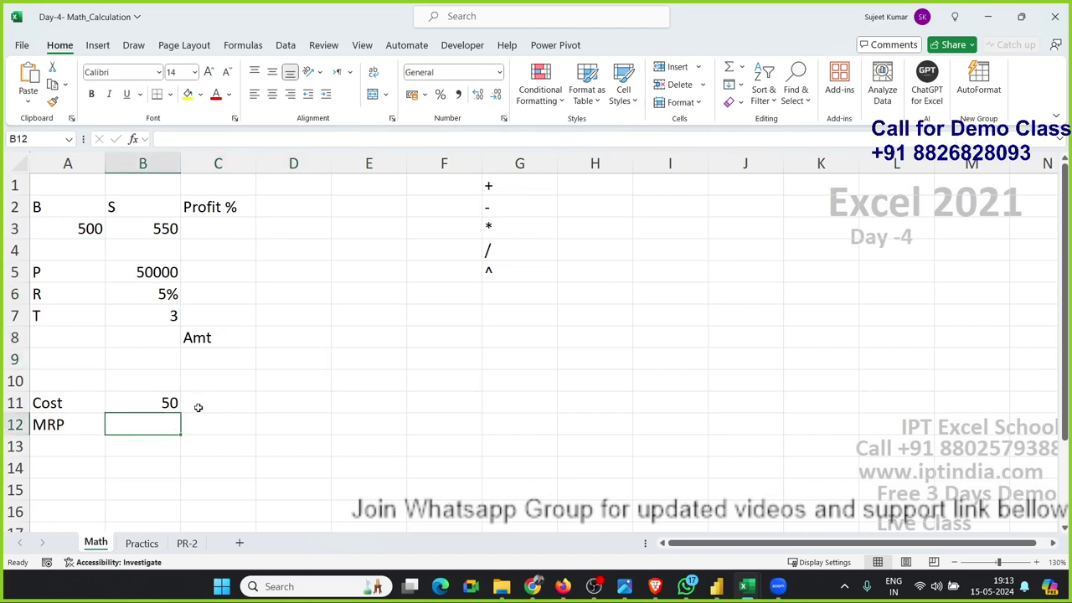
pyautogui.click(282, 314)
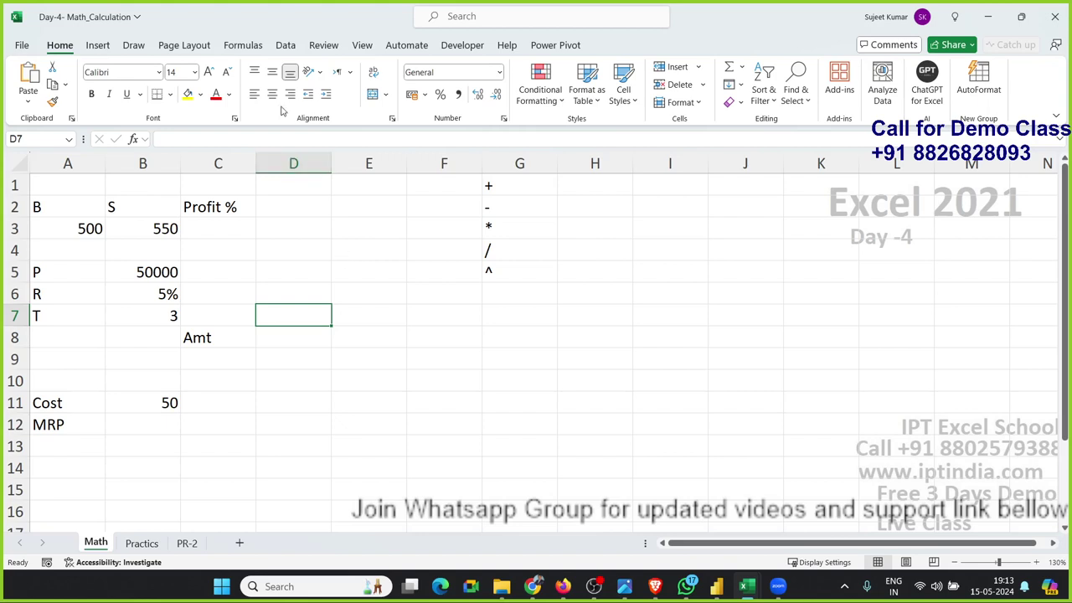
# Browse the Financial, Logical and Text function lists in the Formulas library.
pyautogui.click(248, 49)
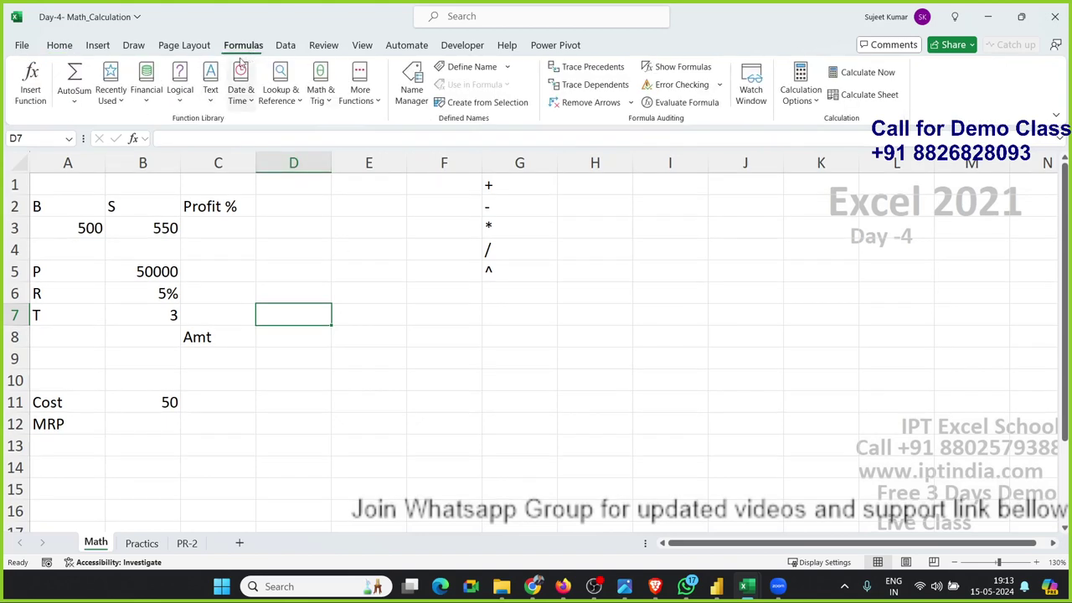
pyautogui.click(153, 102)
pyautogui.click(184, 102)
pyautogui.click(207, 103)
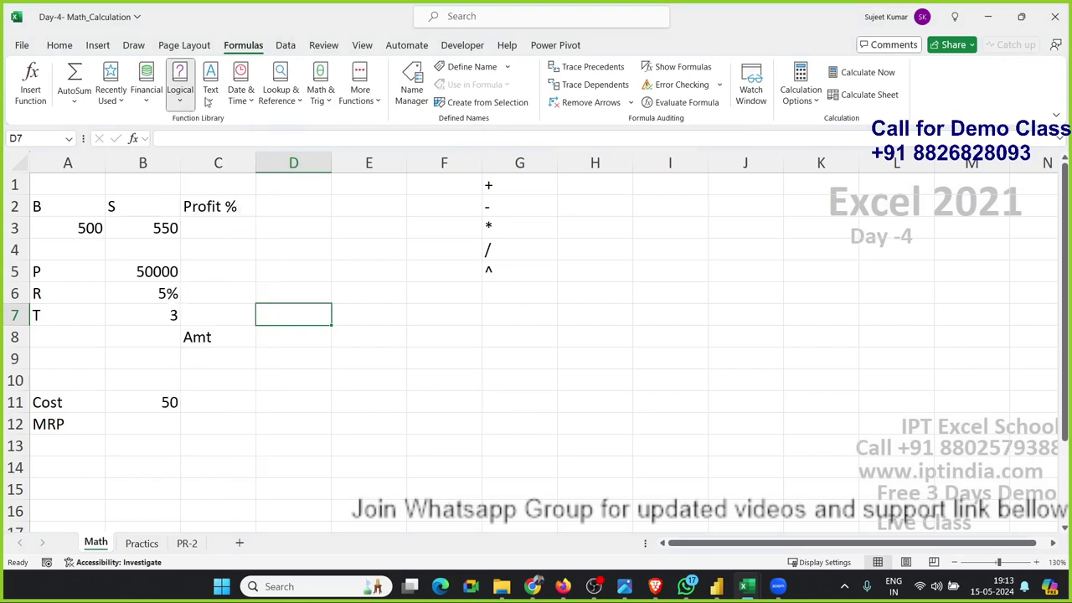
pyautogui.click(211, 98)
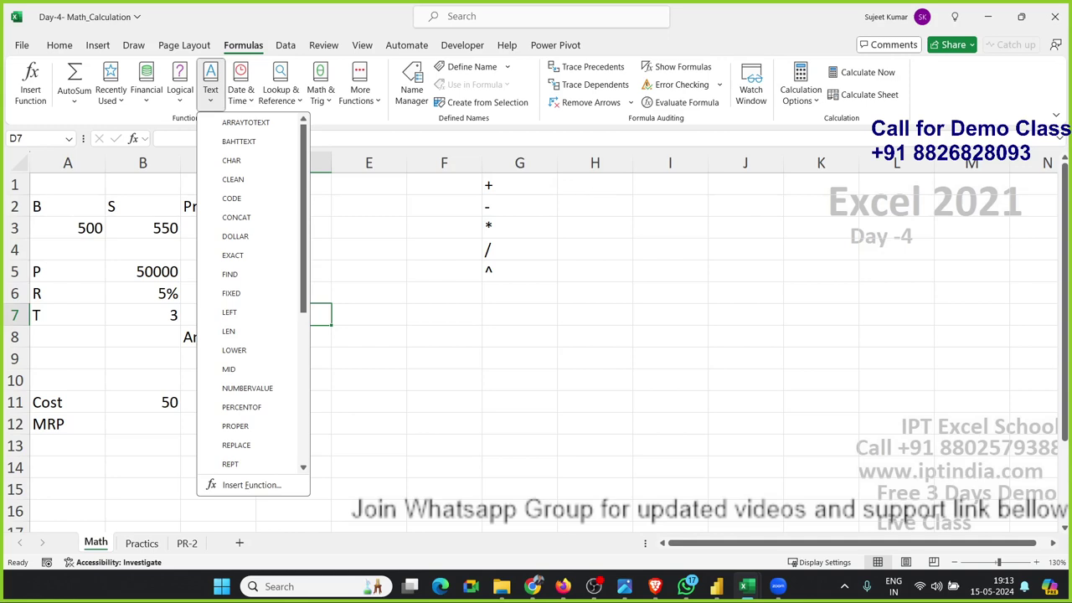
pyautogui.hotkey('alt', 'Tab')
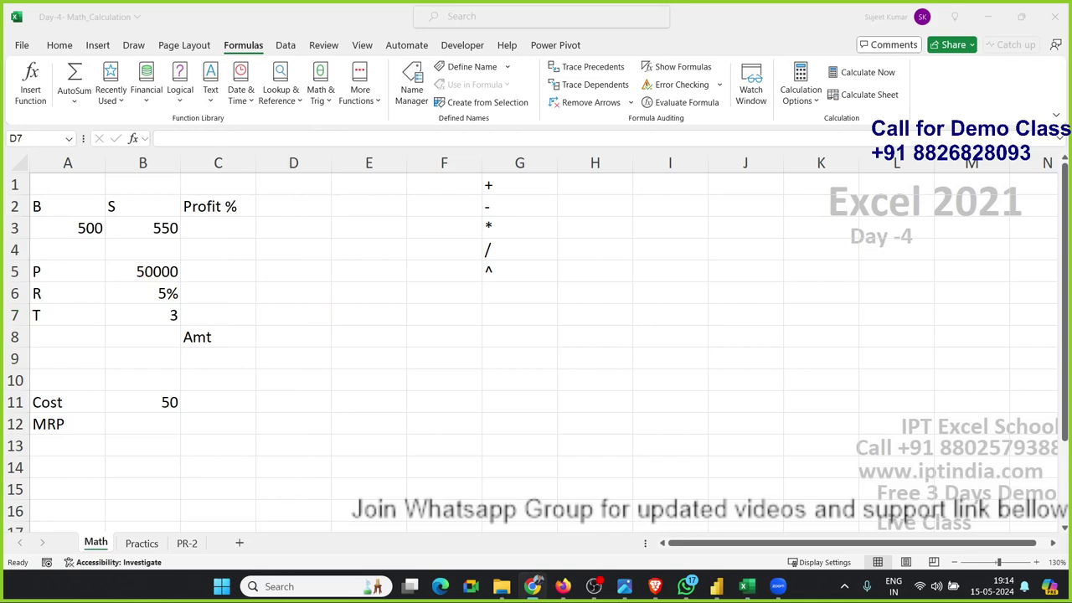
pyautogui.click(58, 219)
# Point out the C3, B3 and A3 cells, then pick the red Draw pen.
pyautogui.click(198, 217)
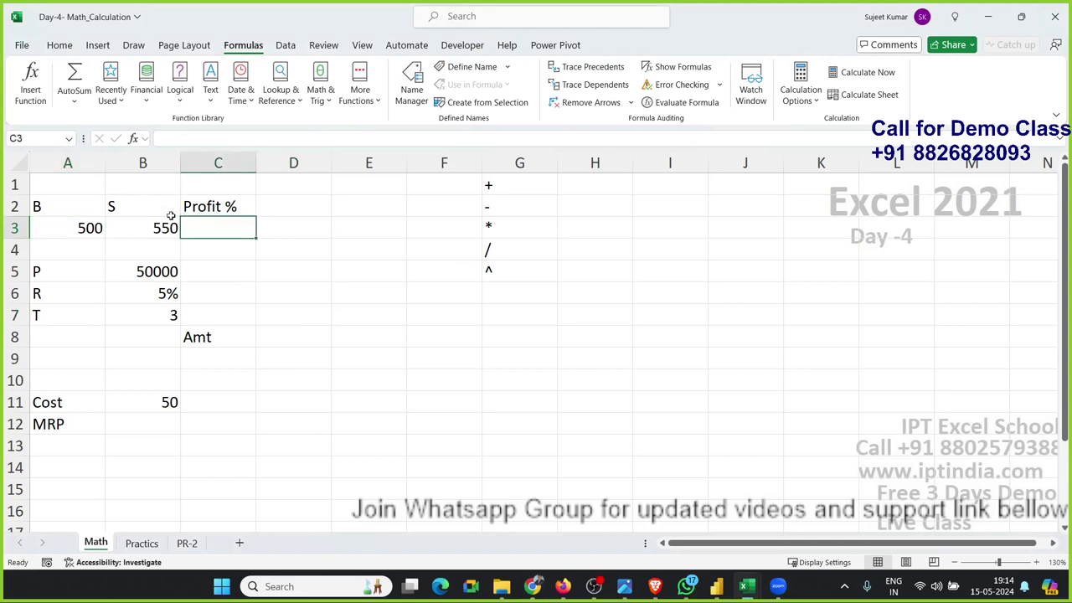
pyautogui.click(168, 218)
pyautogui.click(92, 222)
pyautogui.click(195, 227)
pyautogui.click(305, 267)
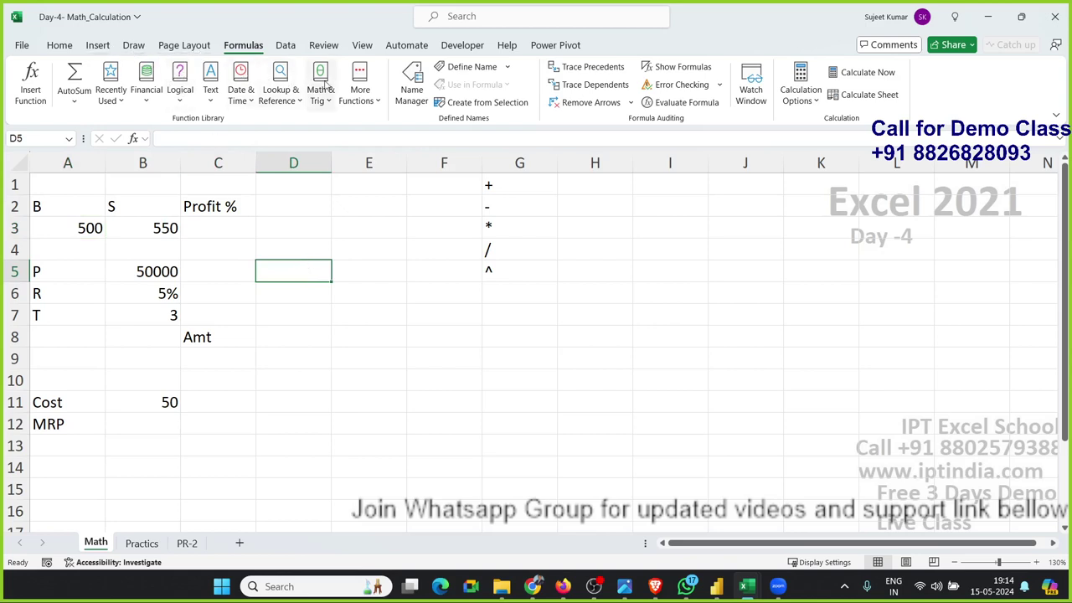
pyautogui.click(99, 46)
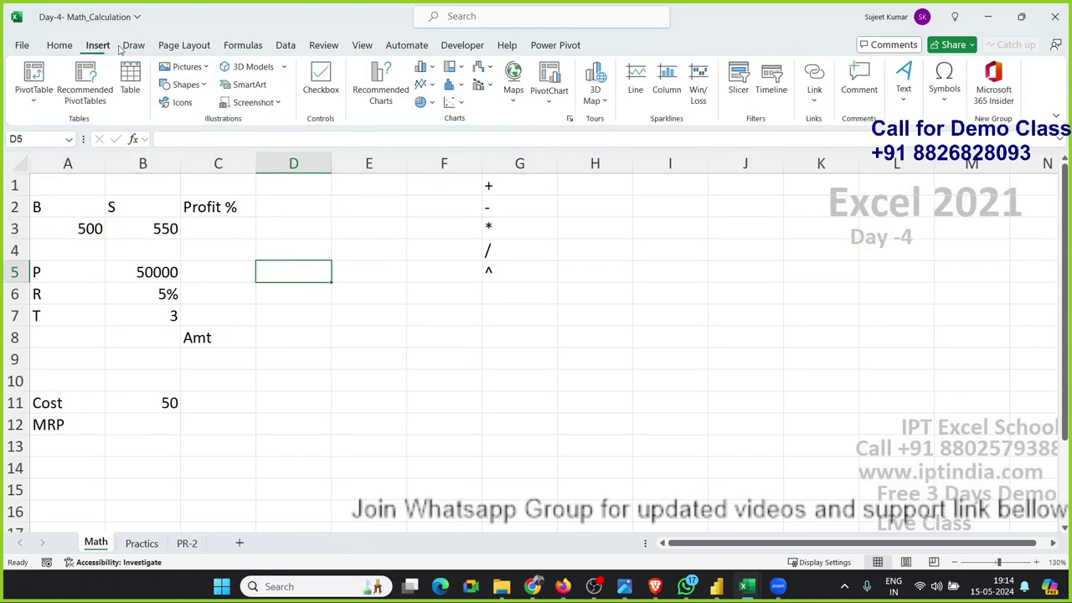
pyautogui.click(133, 45)
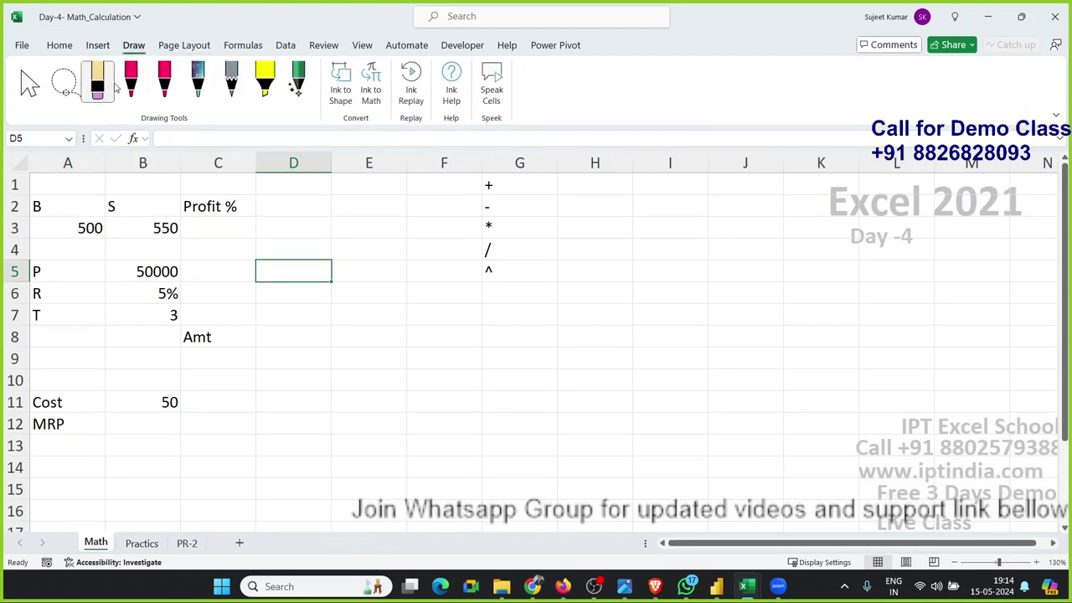
pyautogui.click(131, 79)
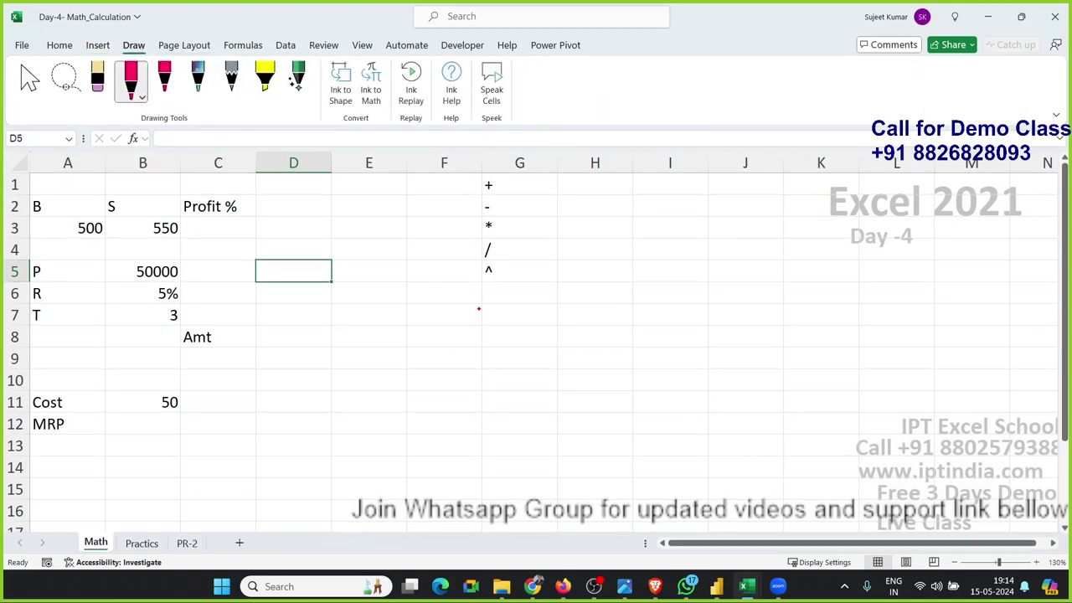
# Handwrite the fraction (S−B)/B in red ink beside the operator list.
pyautogui.moveTo(575, 260); pyautogui.dragTo(544, 314)
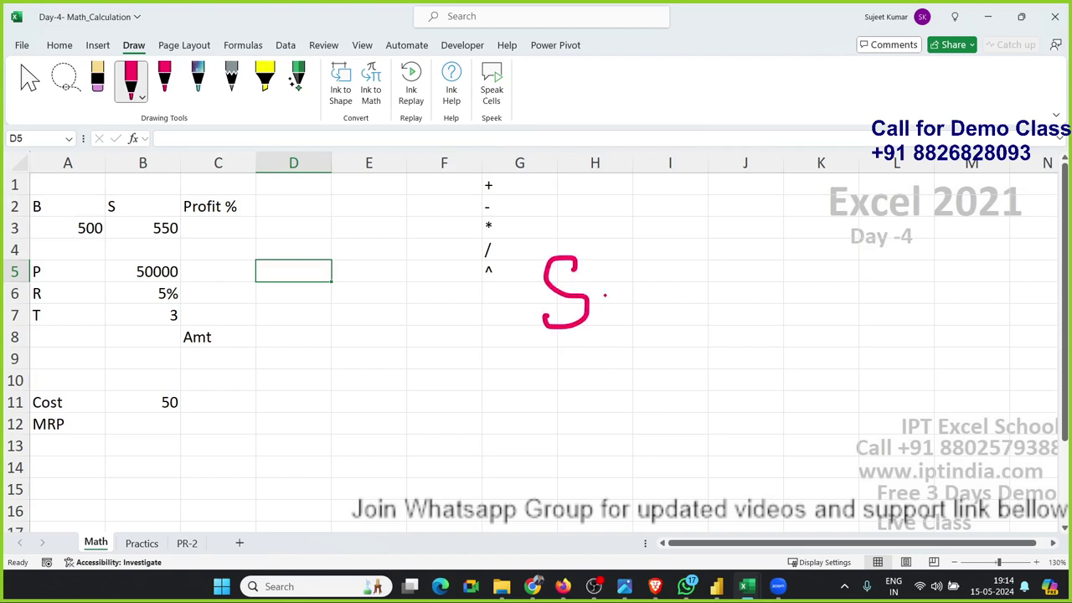
pyautogui.moveTo(604, 295); pyautogui.dragTo(658, 293)
pyautogui.moveTo(686, 257); pyautogui.dragTo(697, 319)
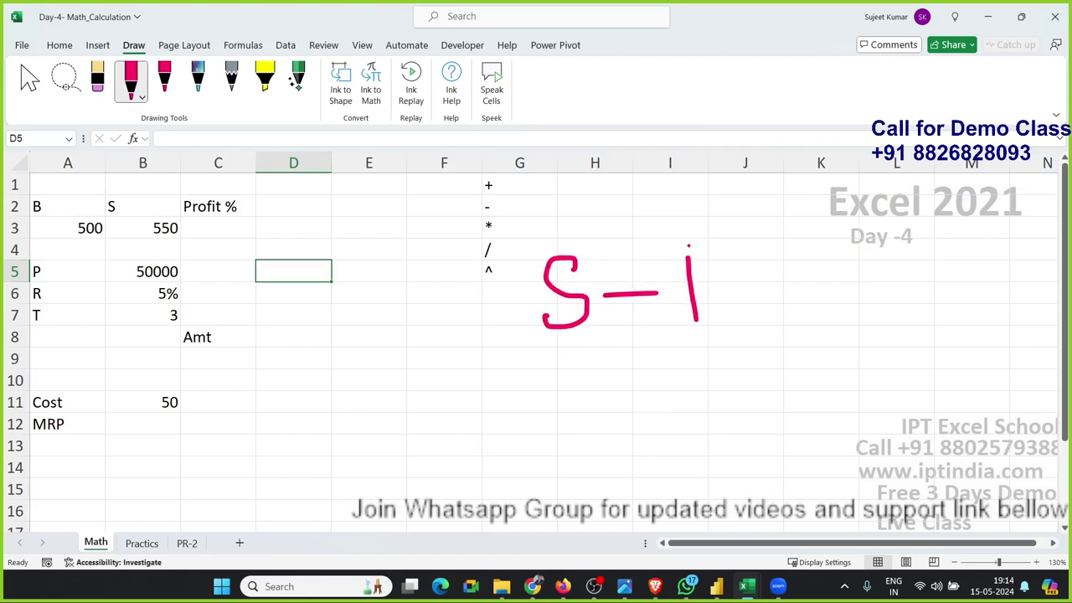
pyautogui.moveTo(688, 245); pyautogui.dragTo(700, 318)
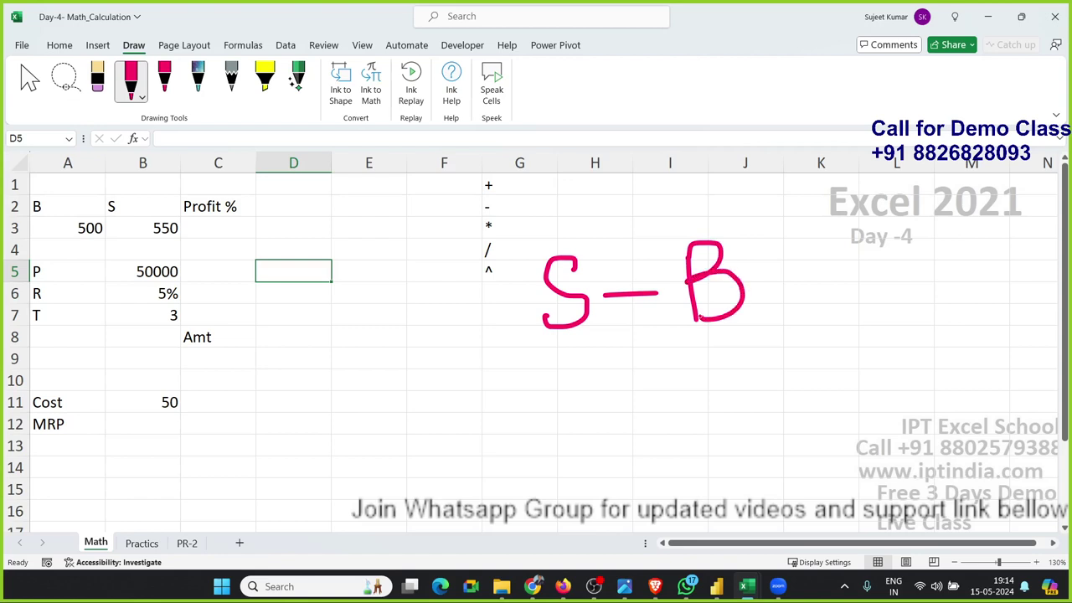
pyautogui.moveTo(531, 364); pyautogui.dragTo(720, 355)
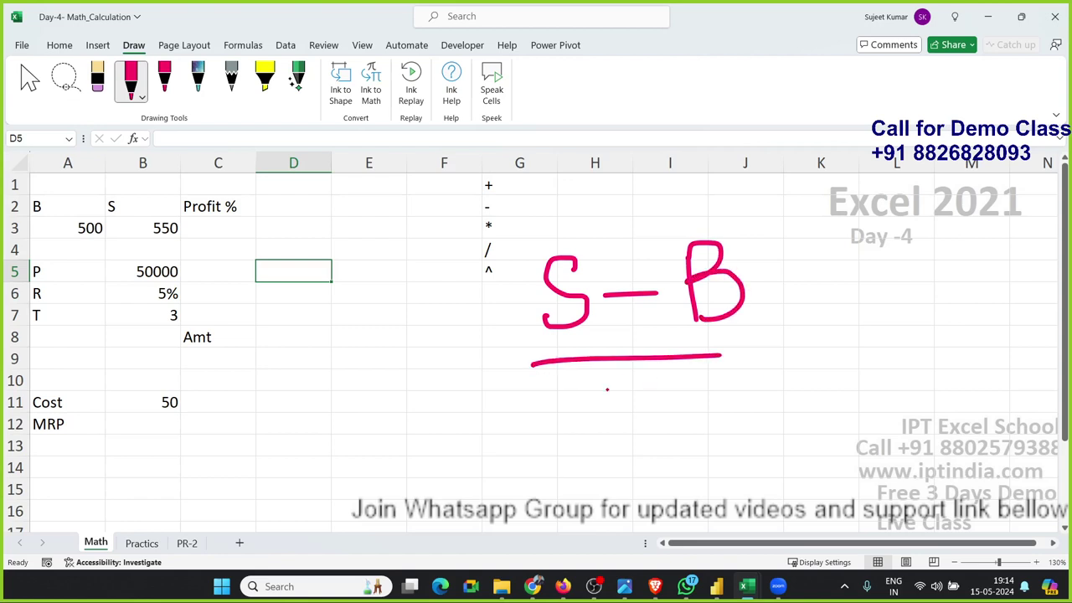
pyautogui.moveTo(615, 383); pyautogui.dragTo(607, 434)
pyautogui.moveTo(615, 377)
pyautogui.mouseDown()
pyautogui.moveTo(623, 395)
pyautogui.moveTo(608, 435)
pyautogui.mouseUp()
pyautogui.click(596, 434)
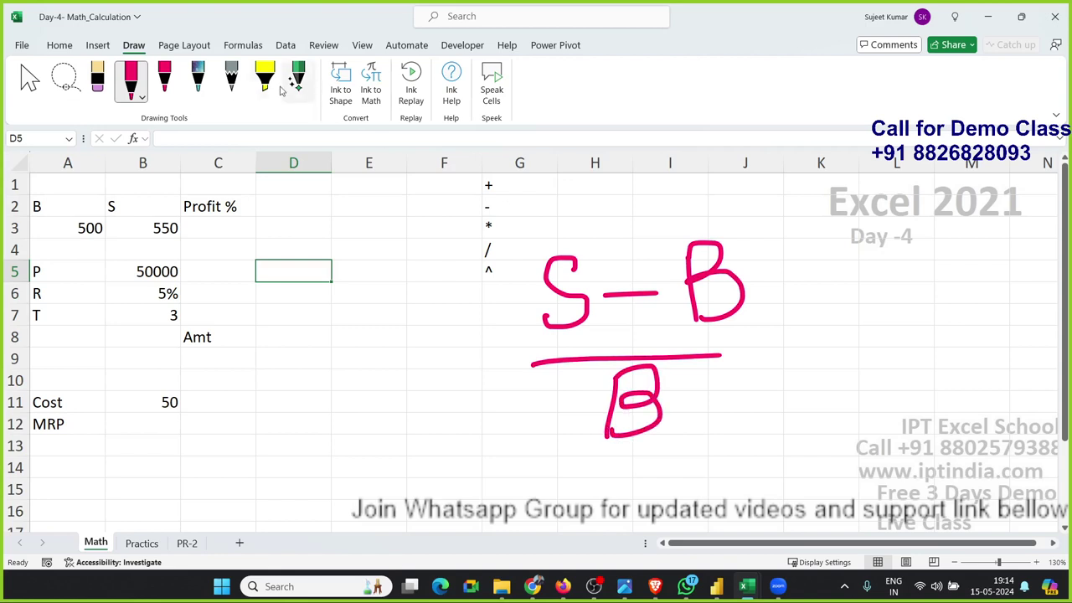
# Ink a × 100 multiplier after the fraction and strike it through.
pyautogui.moveTo(774, 325)
pyautogui.mouseDown()
pyautogui.moveTo(809, 362)
pyautogui.moveTo(784, 367)
pyautogui.mouseUp()
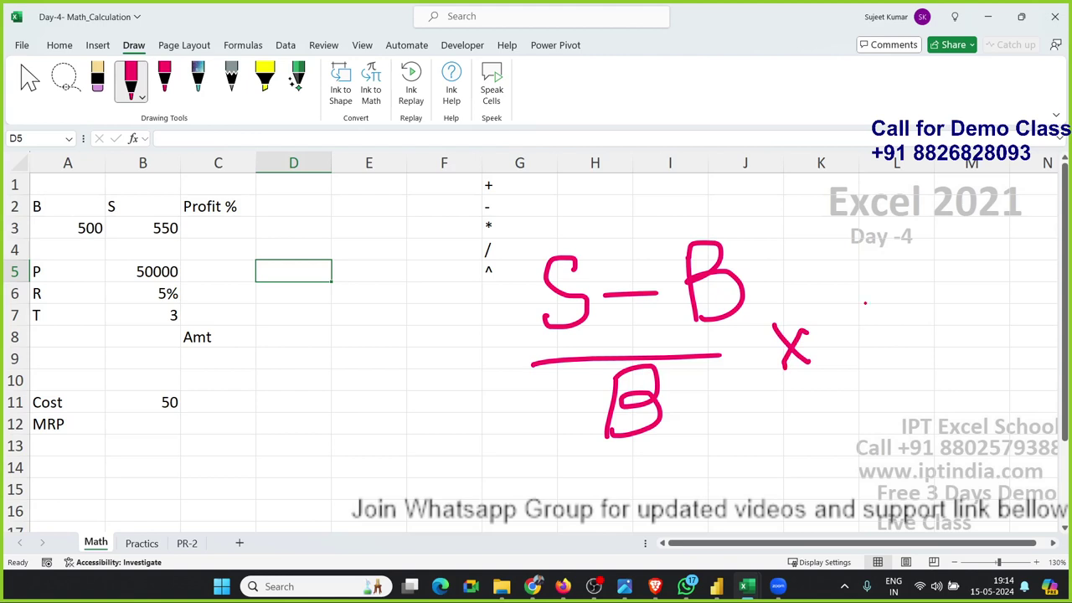
pyautogui.moveTo(865, 302); pyautogui.dragTo(866, 360)
pyautogui.moveTo(889, 306)
pyautogui.mouseDown()
pyautogui.moveTo(914, 335)
pyautogui.moveTo(906, 311)
pyautogui.mouseUp()
pyautogui.moveTo(949, 316)
pyautogui.mouseDown()
pyautogui.moveTo(937, 345)
pyautogui.moveTo(978, 321)
pyautogui.moveTo(948, 318)
pyautogui.mouseUp()
pyautogui.moveTo(827, 410); pyautogui.dragTo(958, 271)
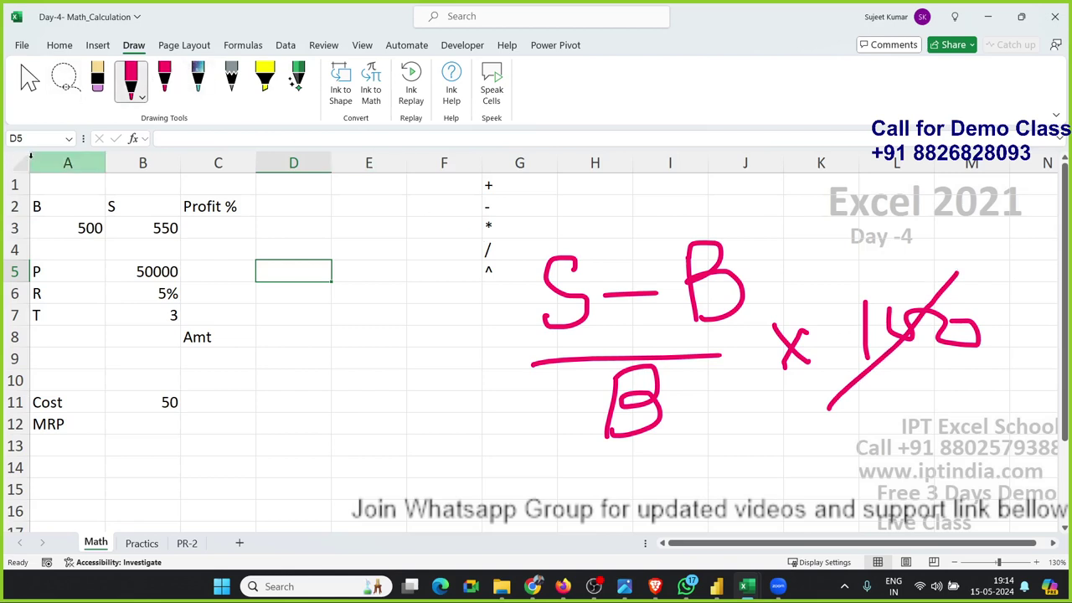
# Enter the profit formula =(B3-A3)/A3 in C3.
pyautogui.click(30, 83)
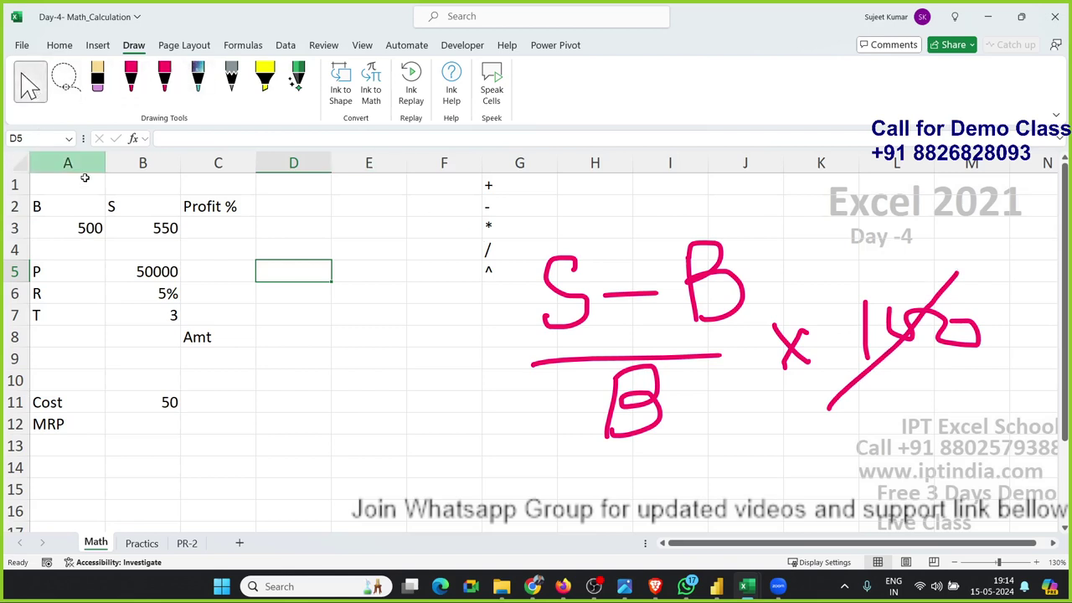
pyautogui.click(220, 316)
pyautogui.click(217, 232)
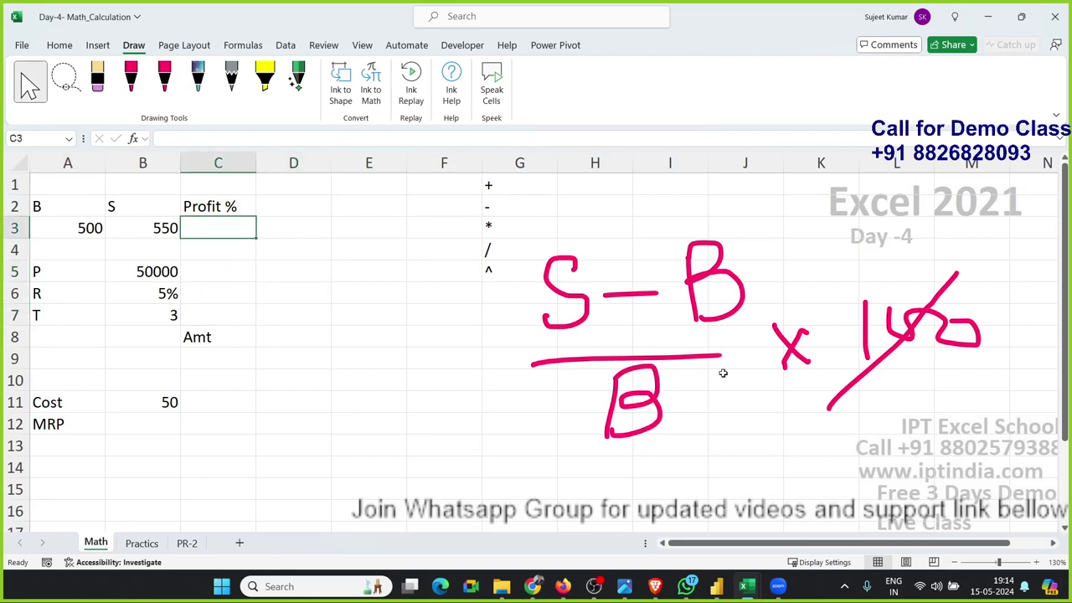
pyautogui.write('=(')
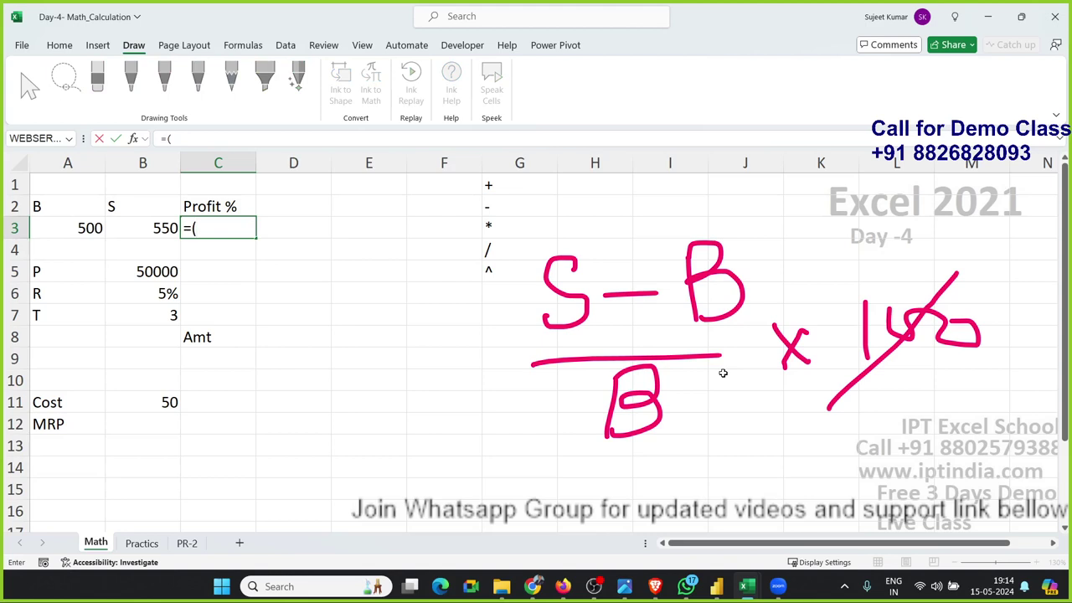
pyautogui.press('Left')
pyautogui.write('-')
pyautogui.press('Left')
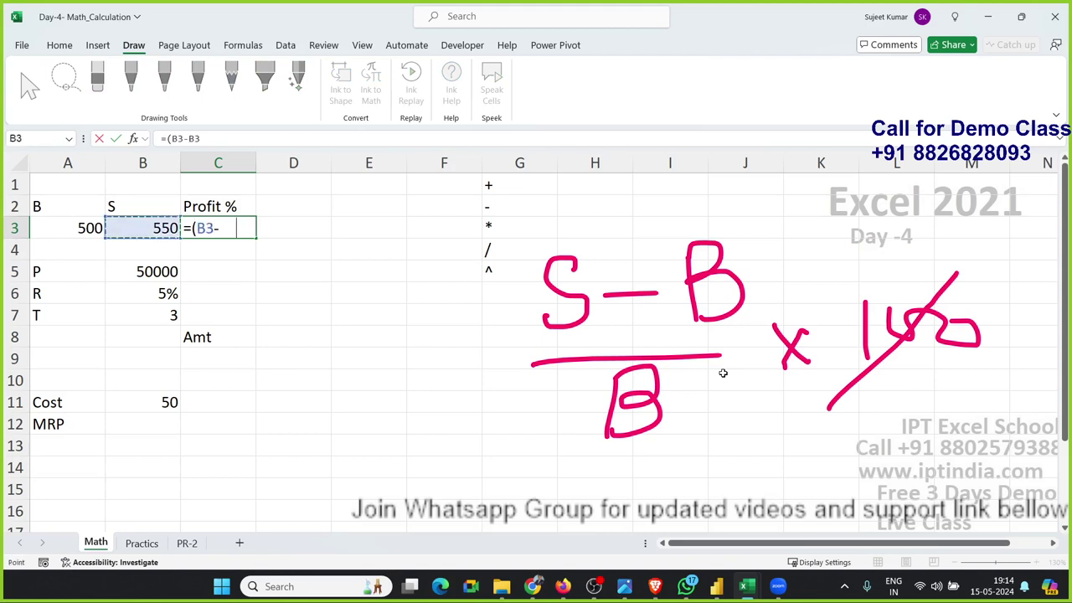
pyautogui.press('Left')
pyautogui.write(')/')
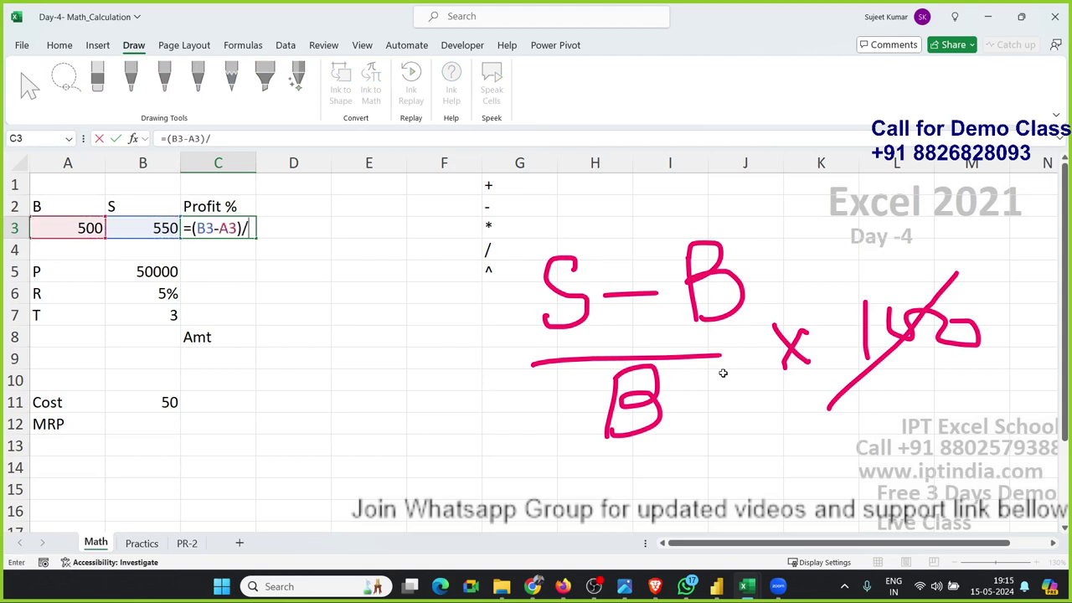
pyautogui.press('Left')
pyautogui.press('Left')
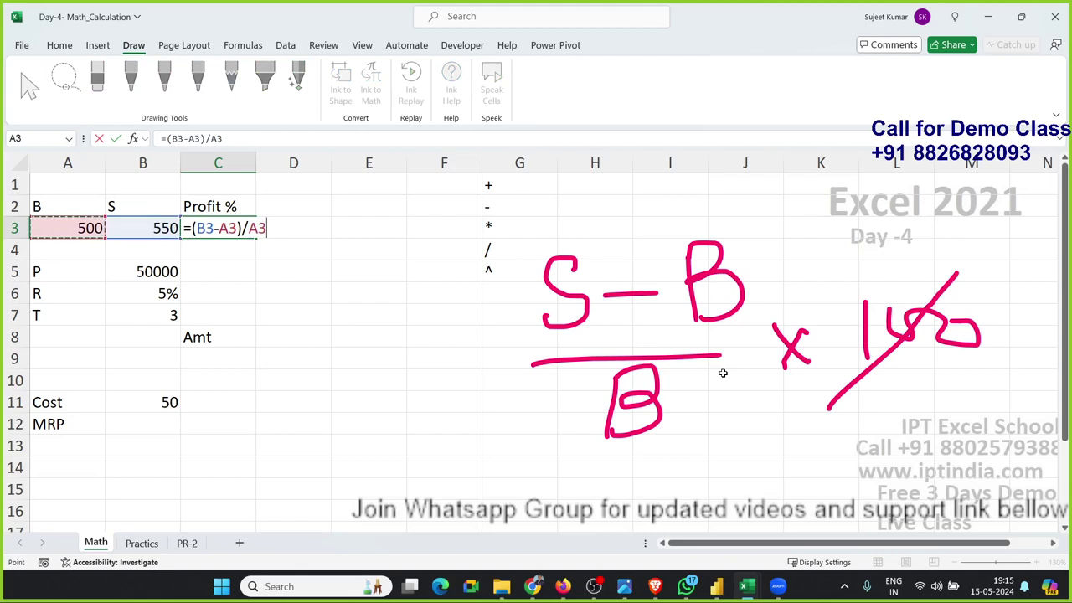
pyautogui.press('Return')
pyautogui.press('Up')
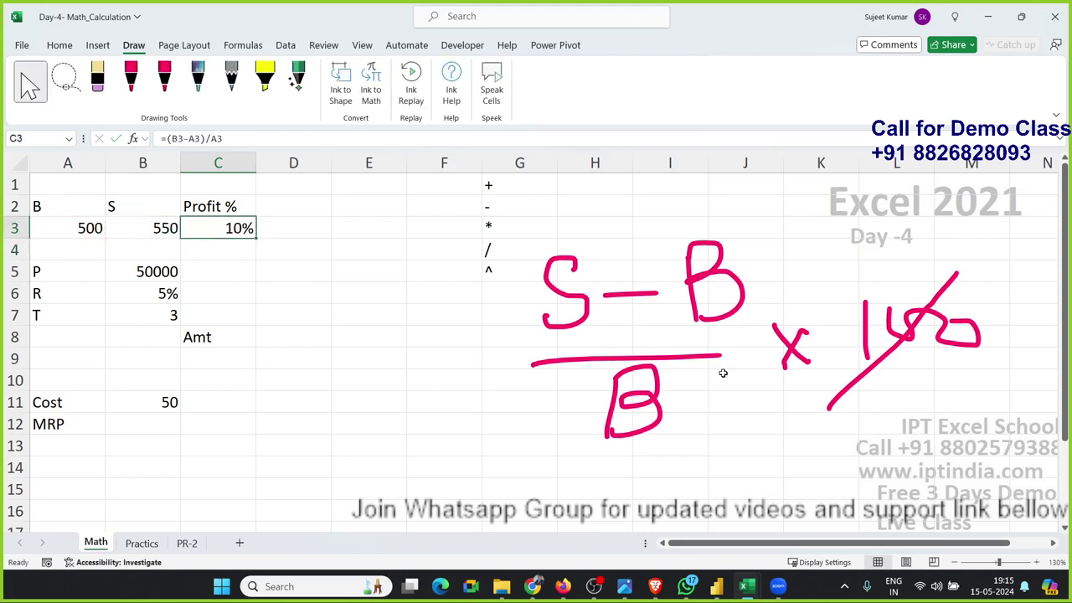
# Format the C3 result with Percent Style so it shows 10%.
pyautogui.hotkey('ctrl', 'shift', '~')
pyautogui.click(60, 45)
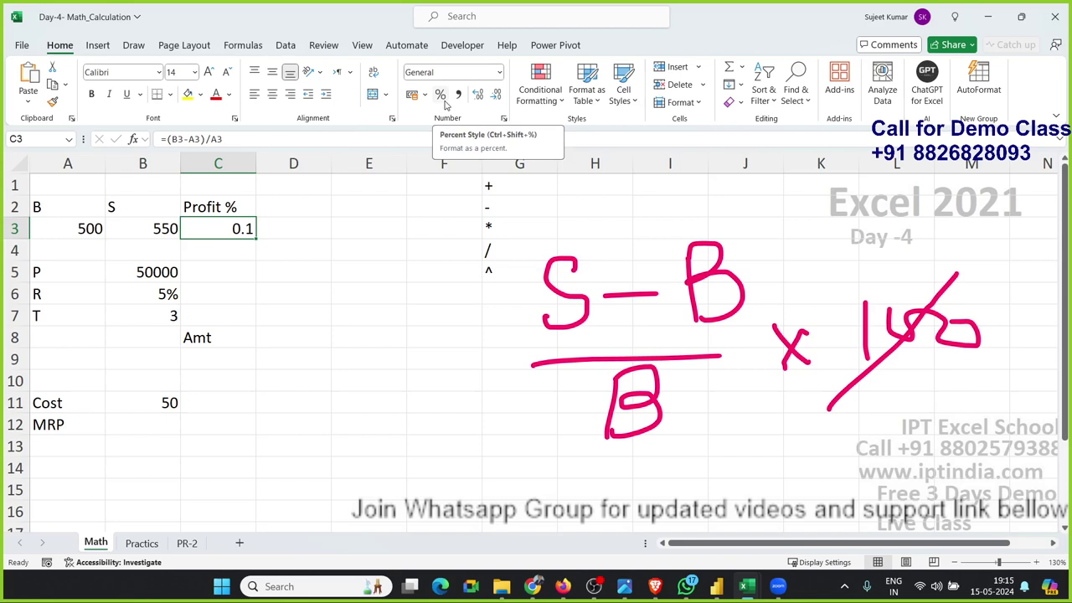
pyautogui.click(441, 96)
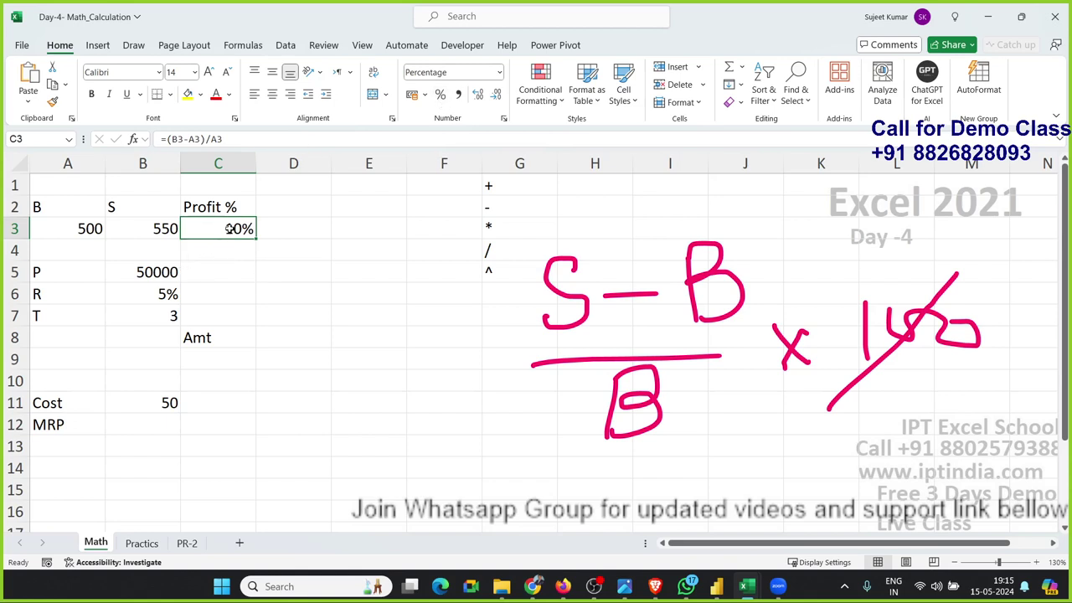
pyautogui.click(279, 251)
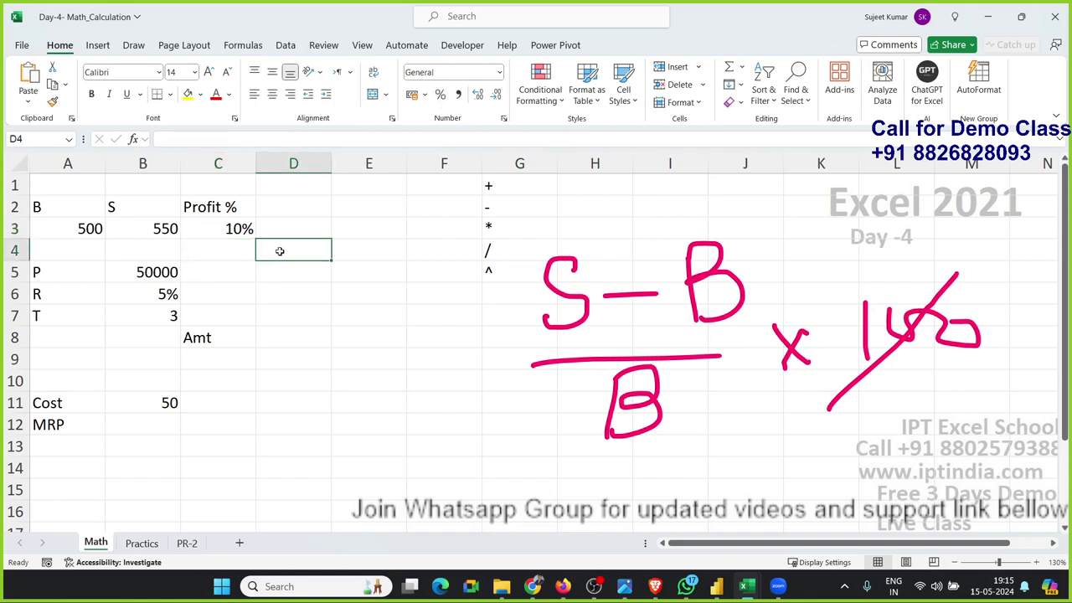
pyautogui.write('=2+2')
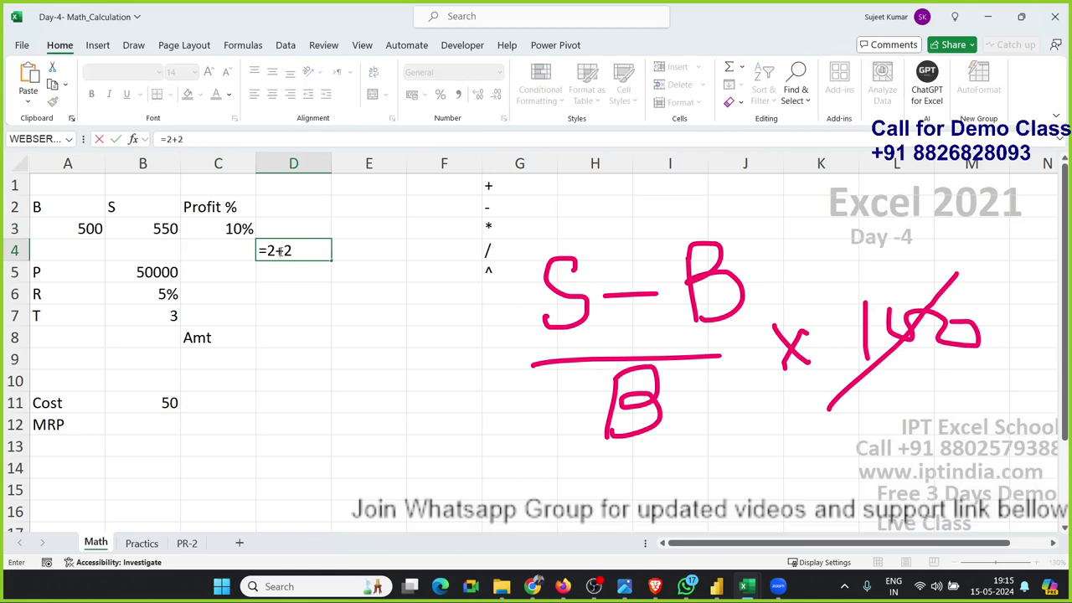
pyautogui.write('/2')
pyautogui.click(532, 586)
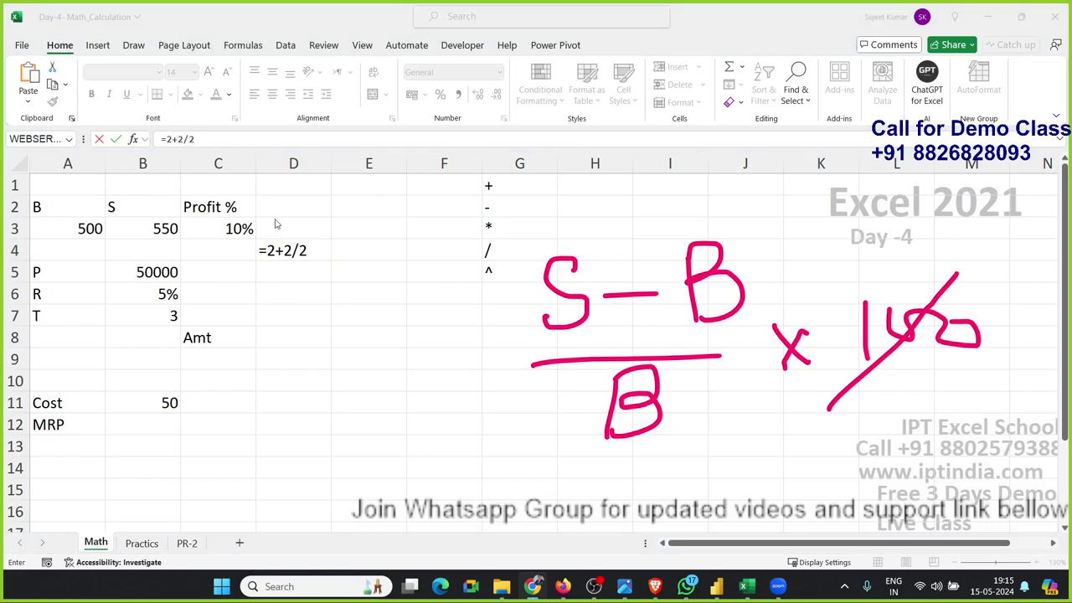
pyautogui.click(286, 242)
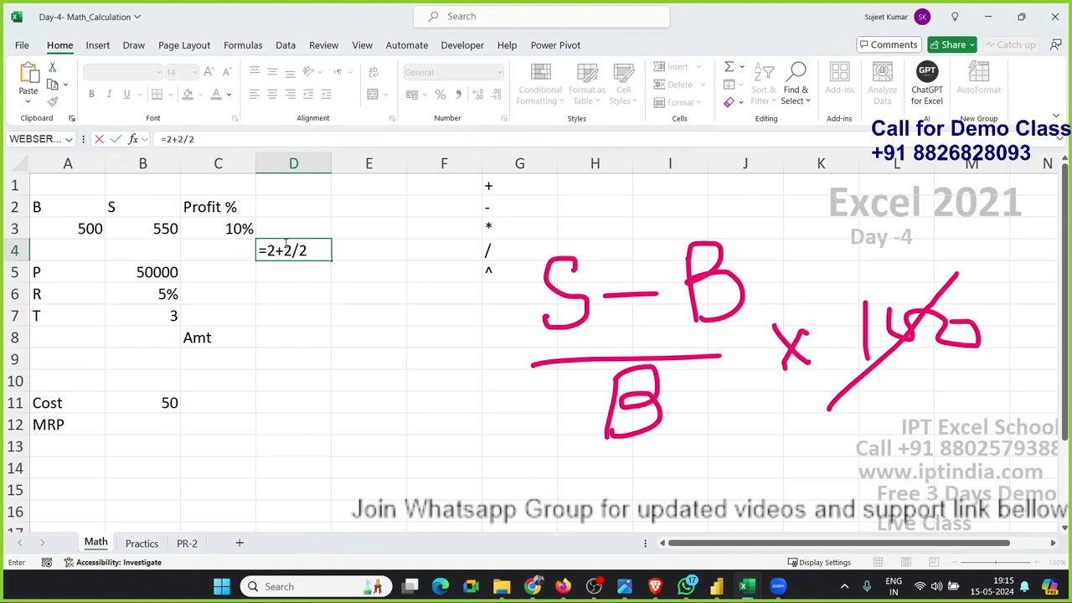
pyautogui.press('Return')
pyautogui.click(293, 245)
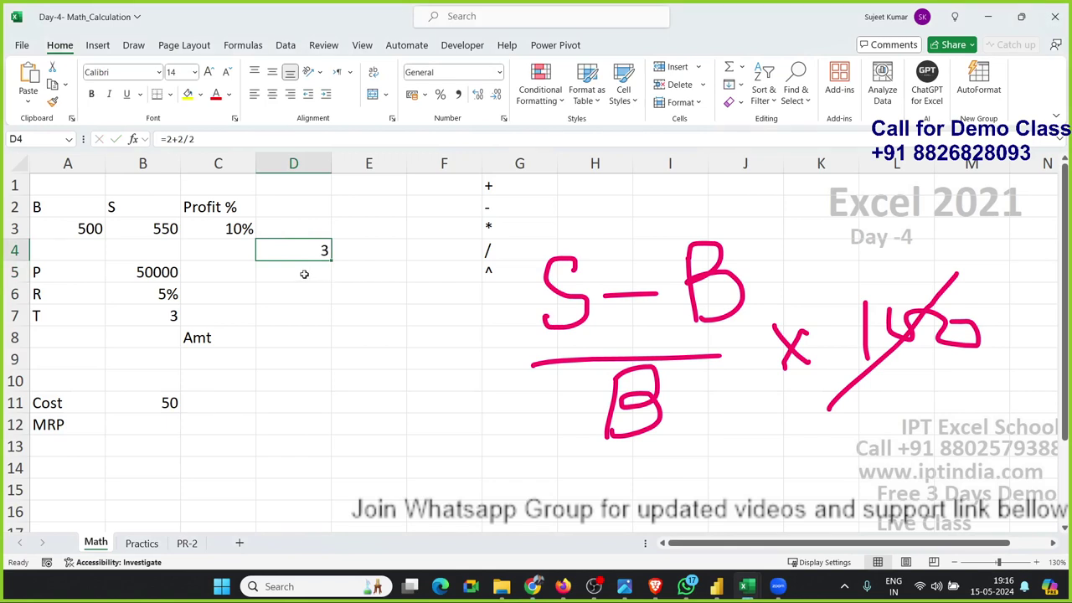
pyautogui.press('Delete')
pyautogui.doubleClick(238, 229)
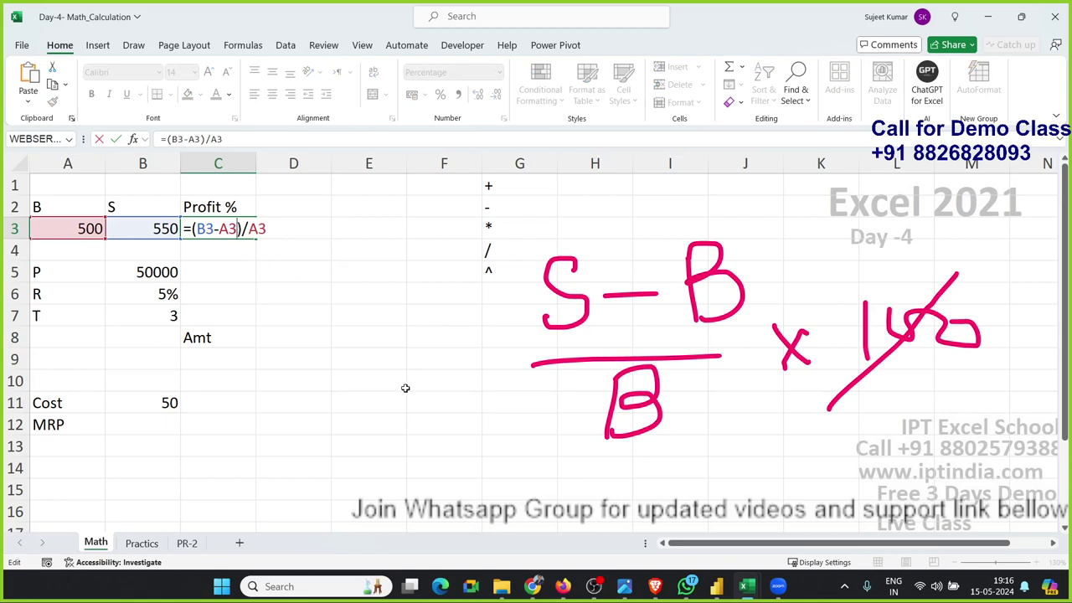
# Delete the handwritten profit-formula ink and start typing =10^2 in H5.
pyautogui.click(555, 298)
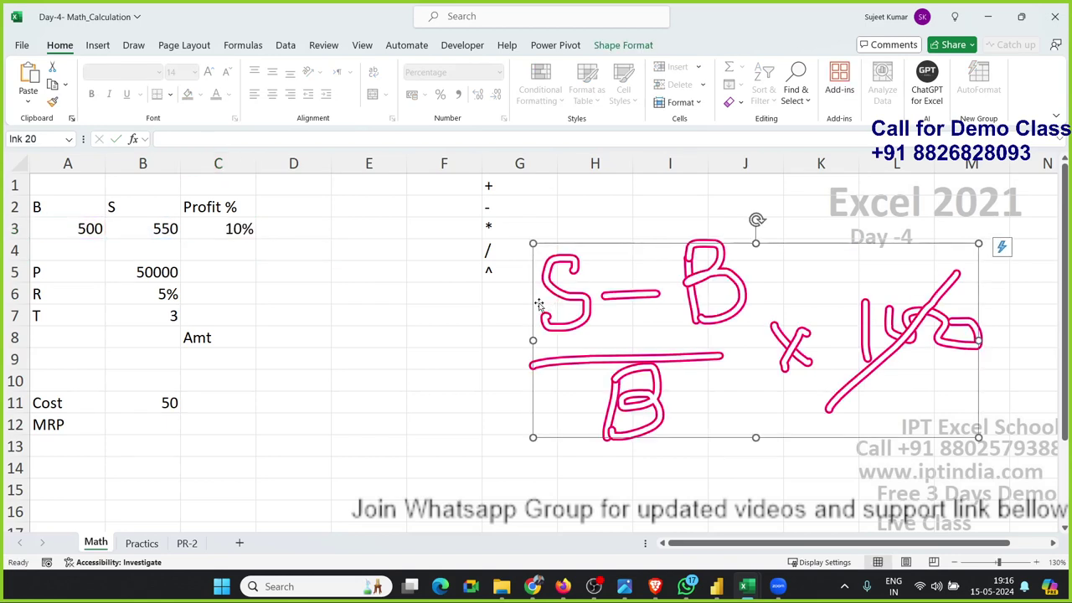
pyautogui.press('Delete')
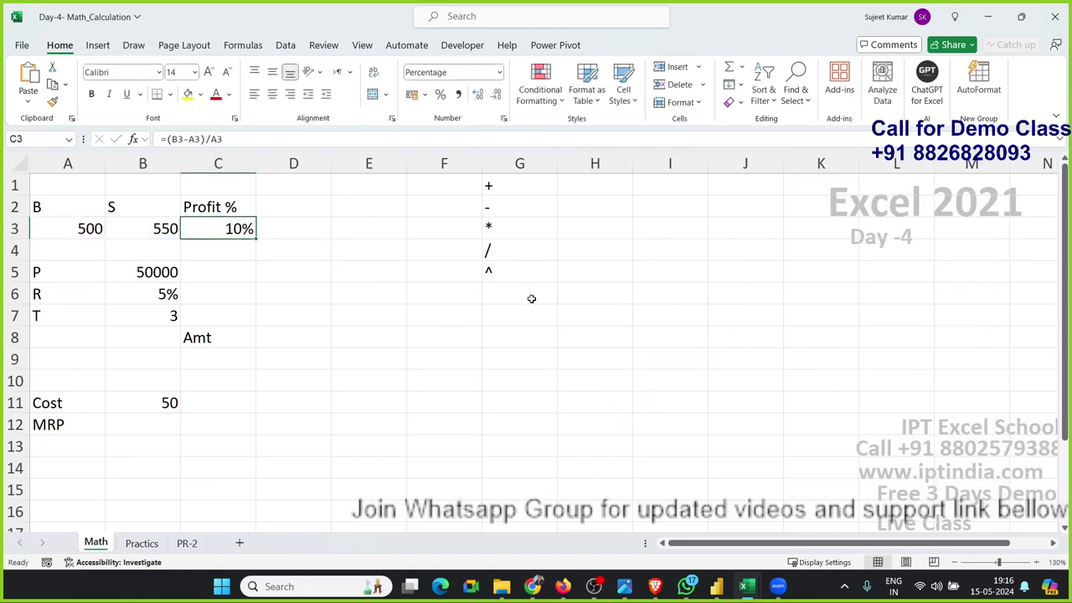
pyautogui.click(525, 194)
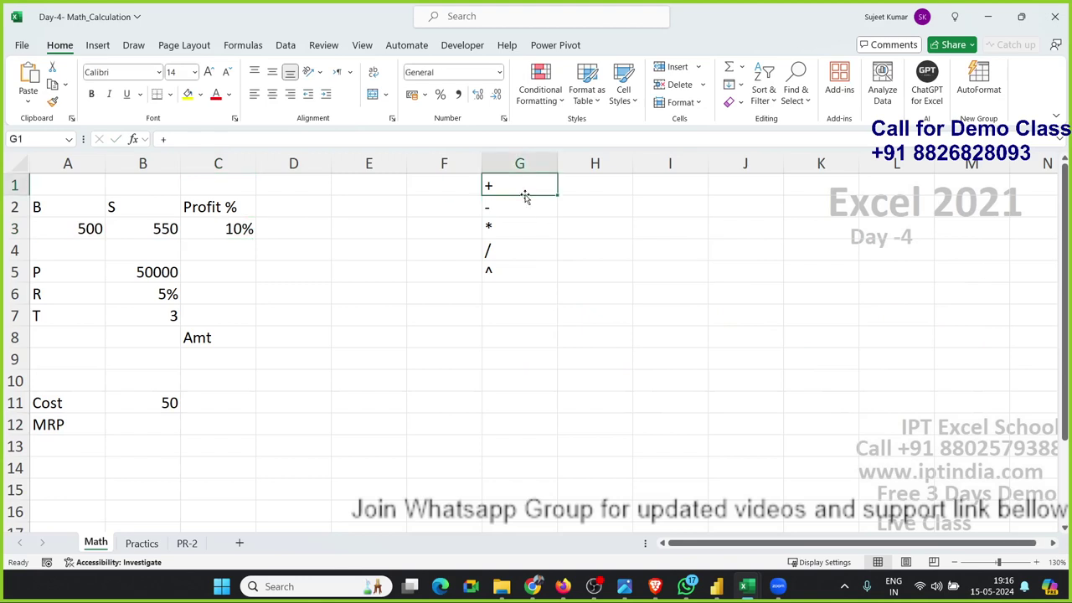
pyautogui.press('Down')
pyautogui.press('Down')
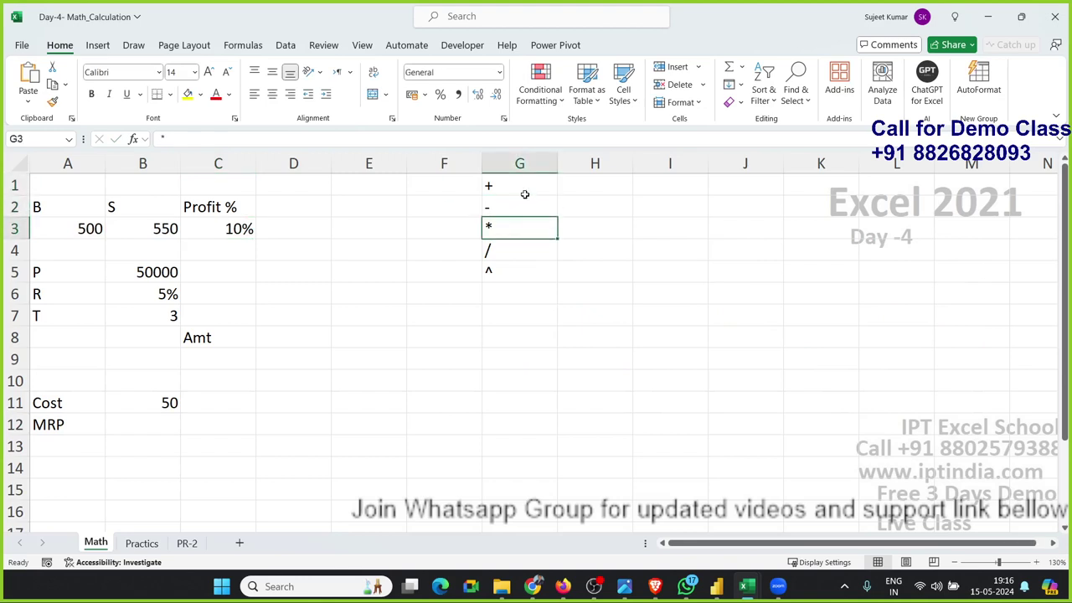
pyautogui.press('Down')
pyautogui.press('Down')
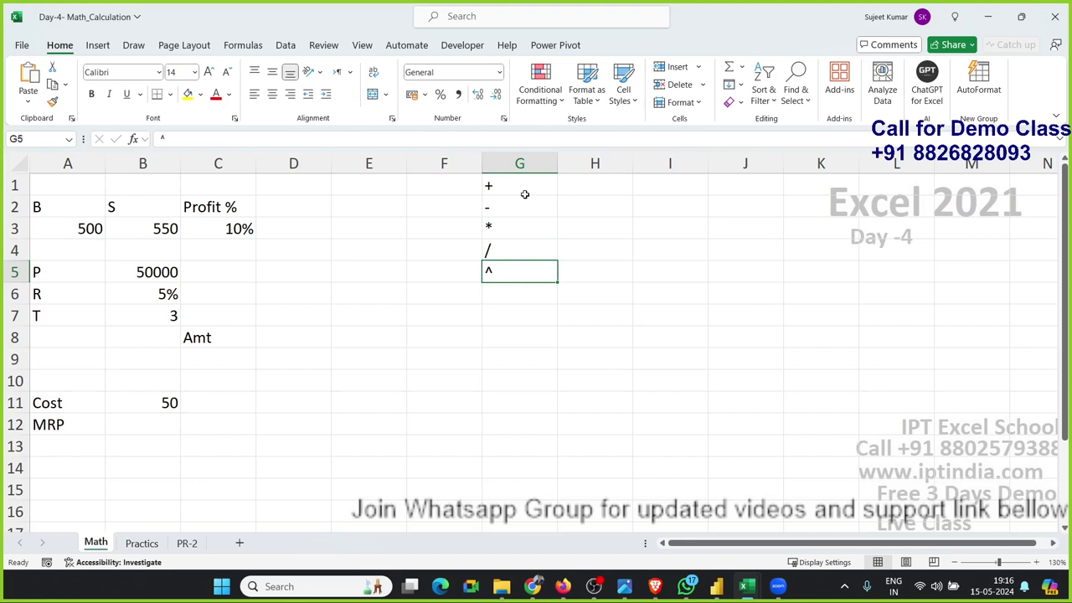
pyautogui.press('Right')
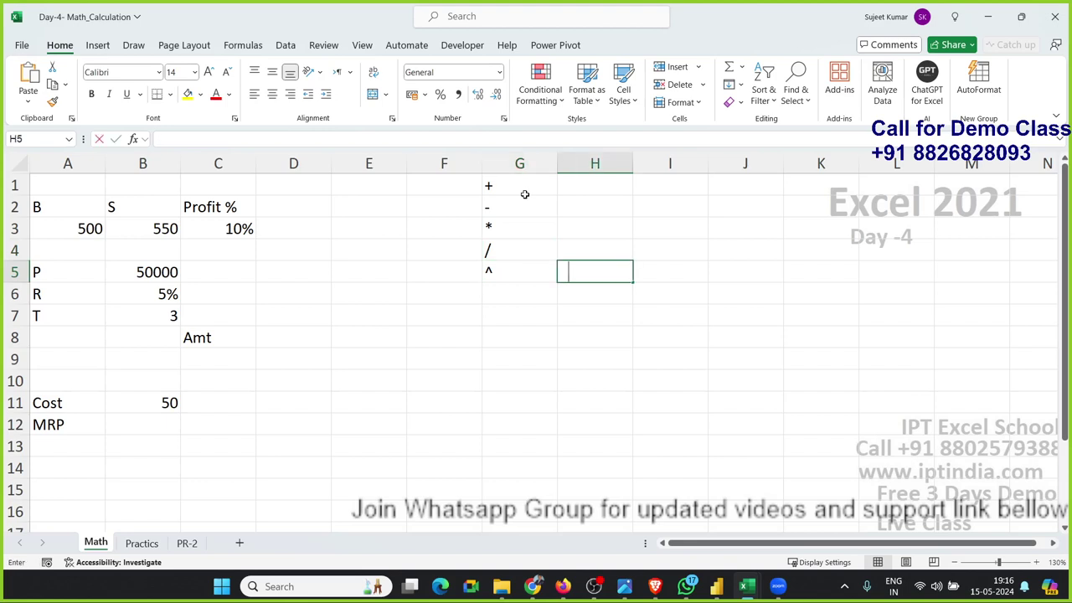
pyautogui.write('=10')
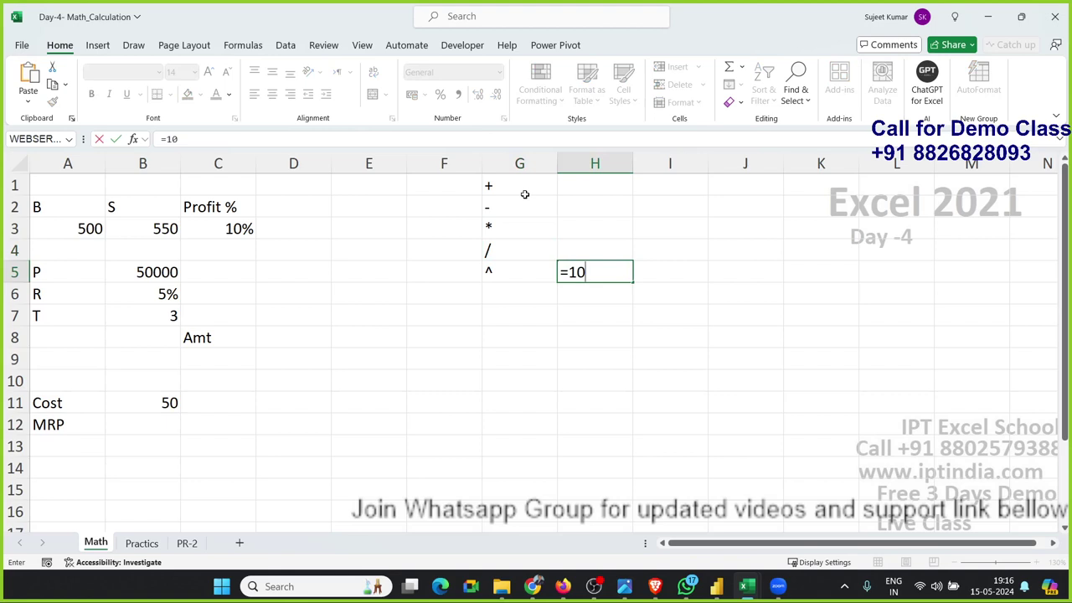
pyautogui.write('^2')
pyautogui.press('Return')
pyautogui.press('Up')
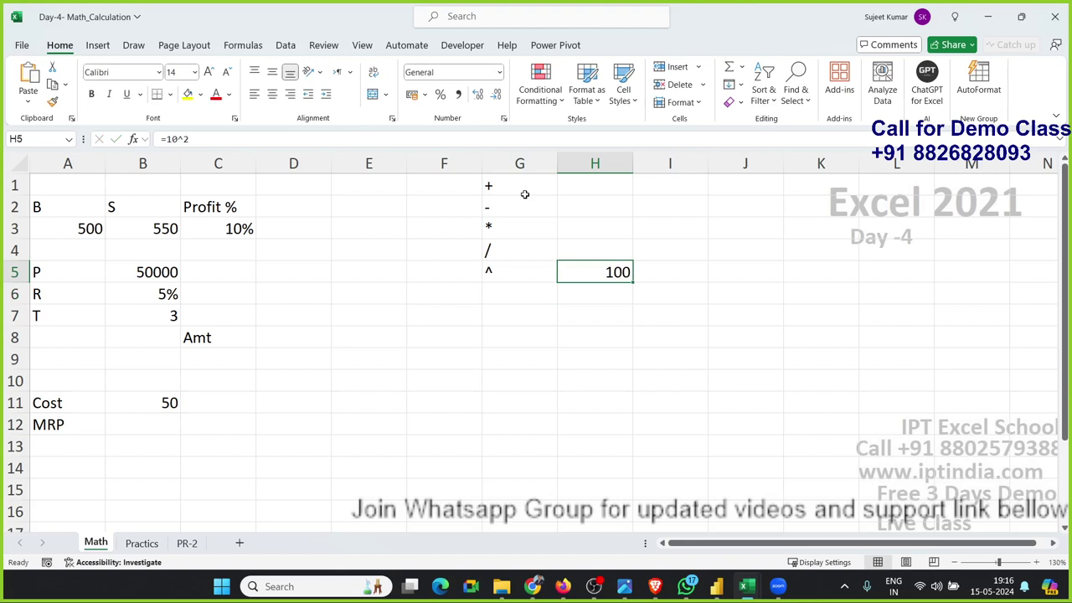
pyautogui.press('Delete')
pyautogui.press('Left')
pyautogui.press('Left')
pyautogui.press('Left')
pyautogui.press('Left')
pyautogui.press('Up')
pyautogui.press('Up')
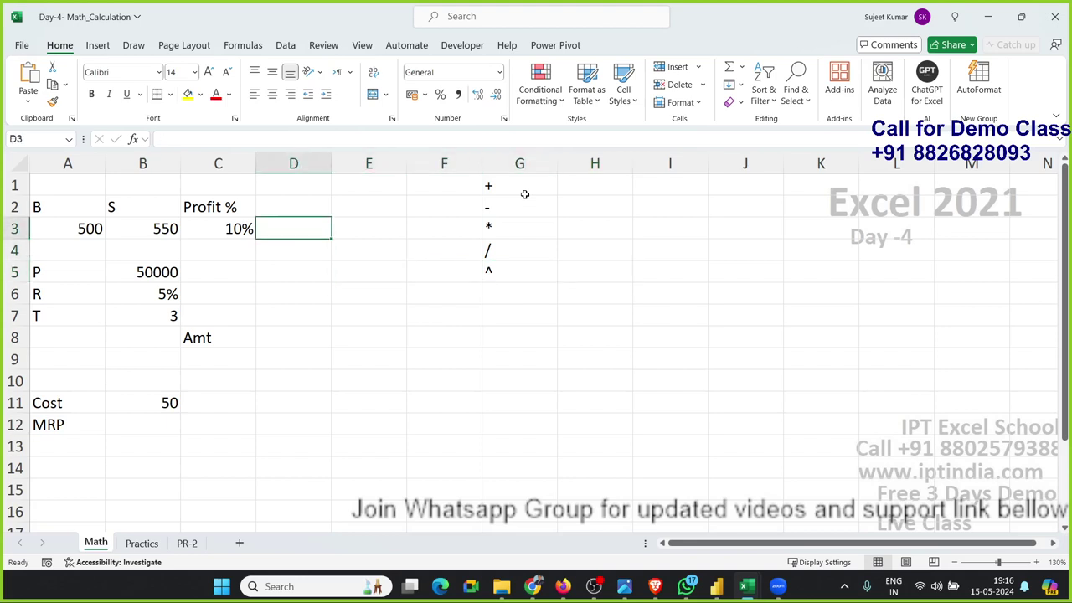
pyautogui.press('Left')
pyautogui.press('Left')
pyautogui.press('Down')
pyautogui.press('Down')
pyautogui.press('Down')
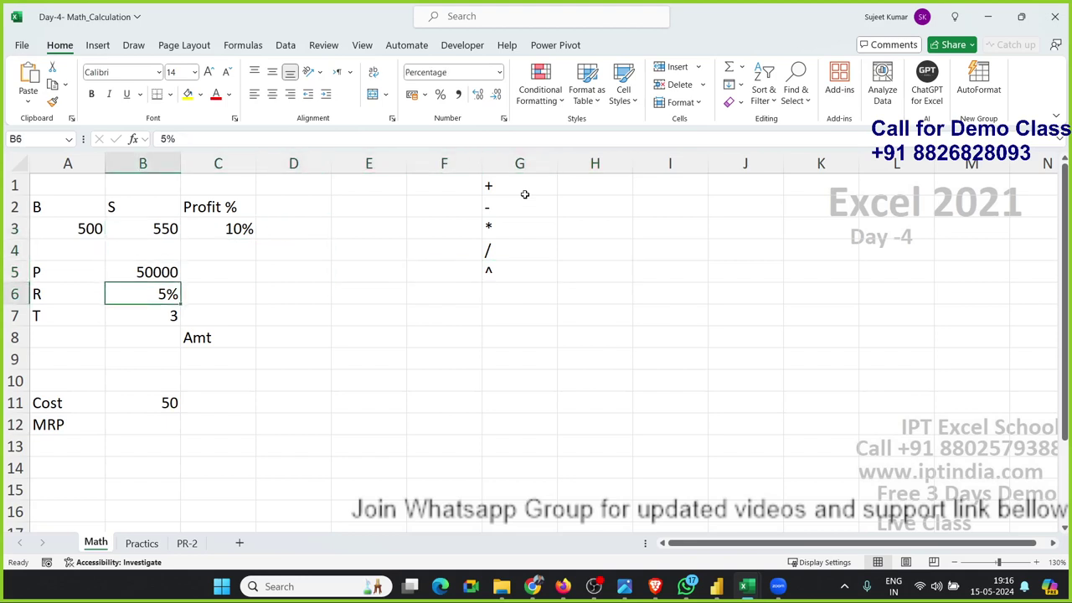
pyautogui.press('Up')
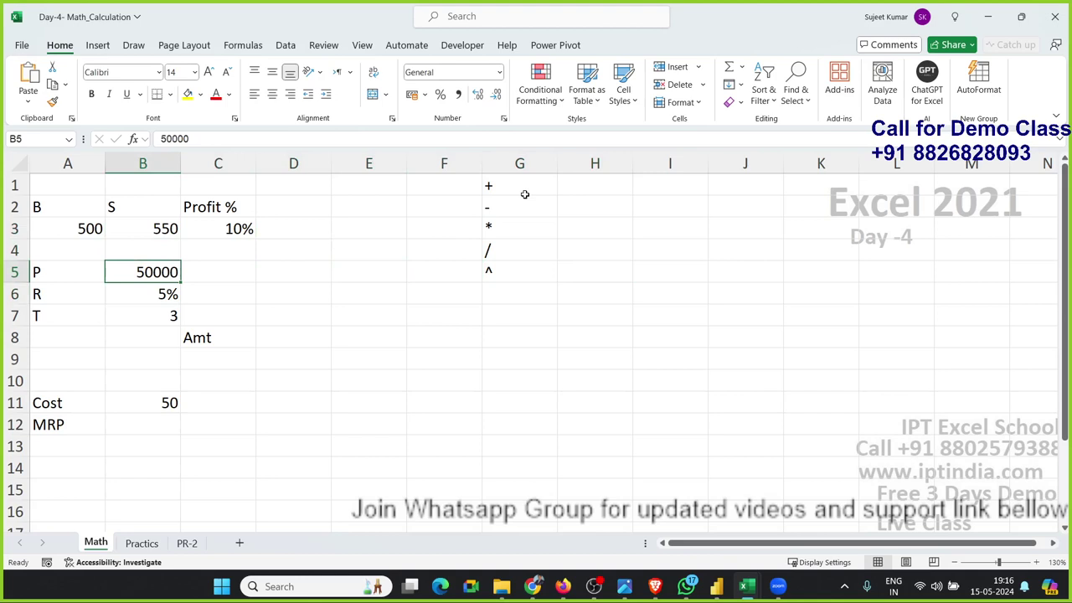
pyautogui.press('Down')
pyautogui.press('Down')
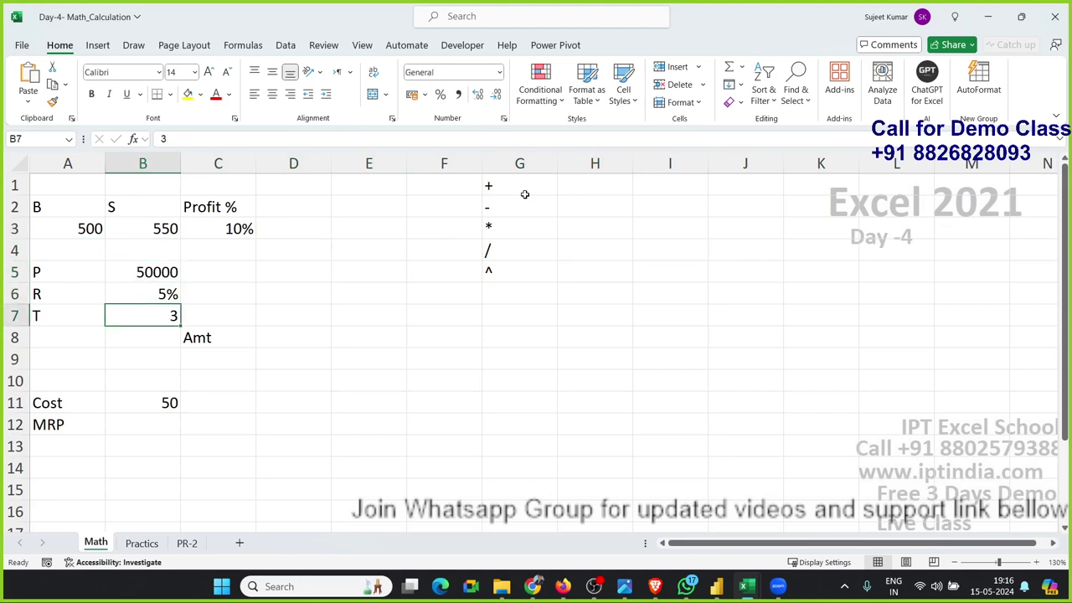
pyautogui.press('Right')
pyautogui.press('Right')
pyautogui.press('Down')
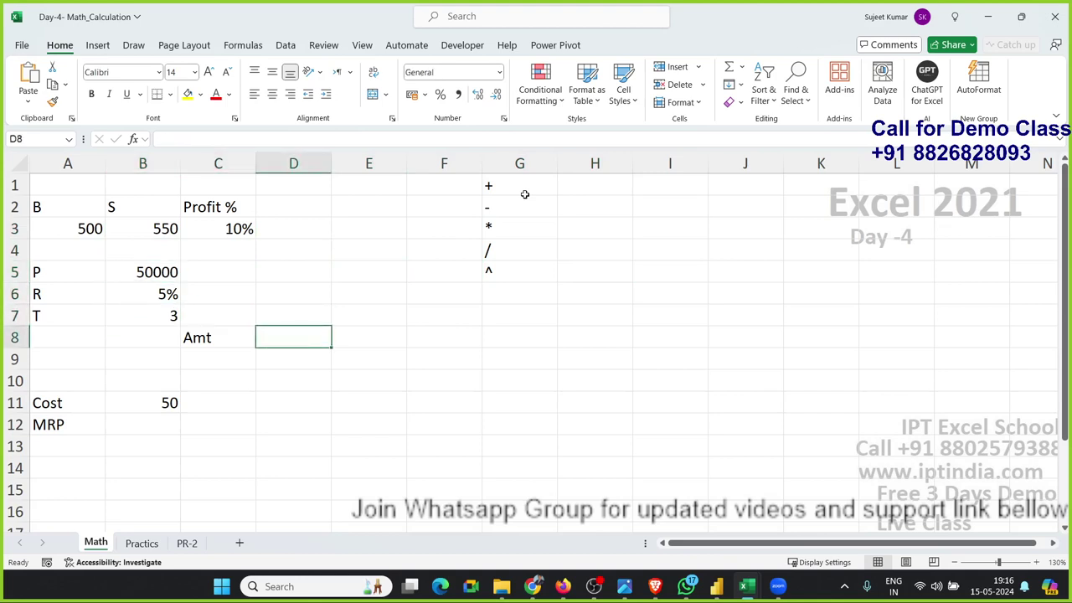
pyautogui.write('=')
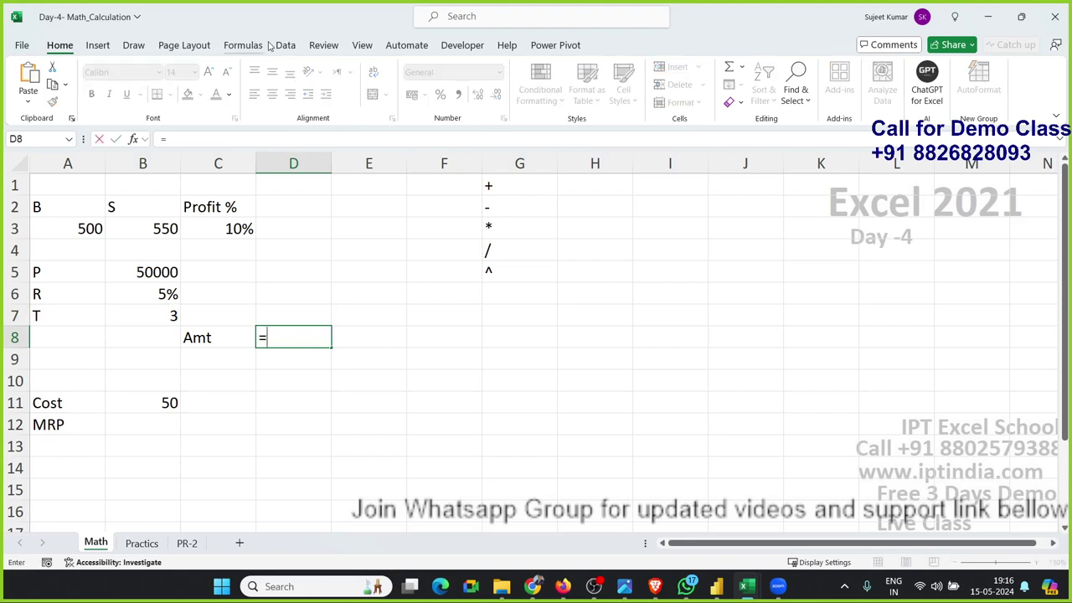
pyautogui.write('fv')
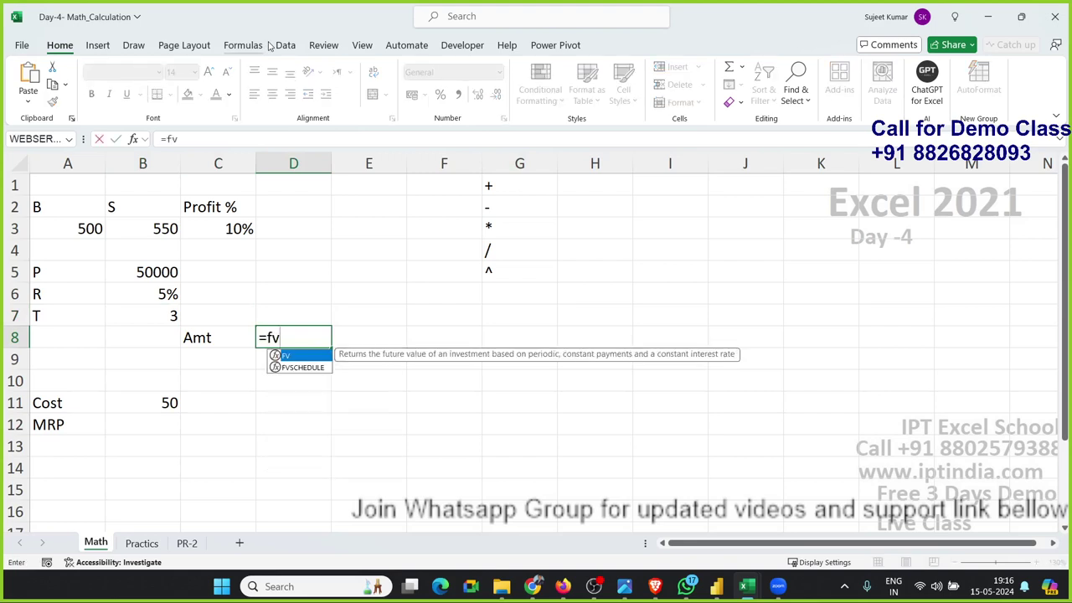
pyautogui.press('Escape')
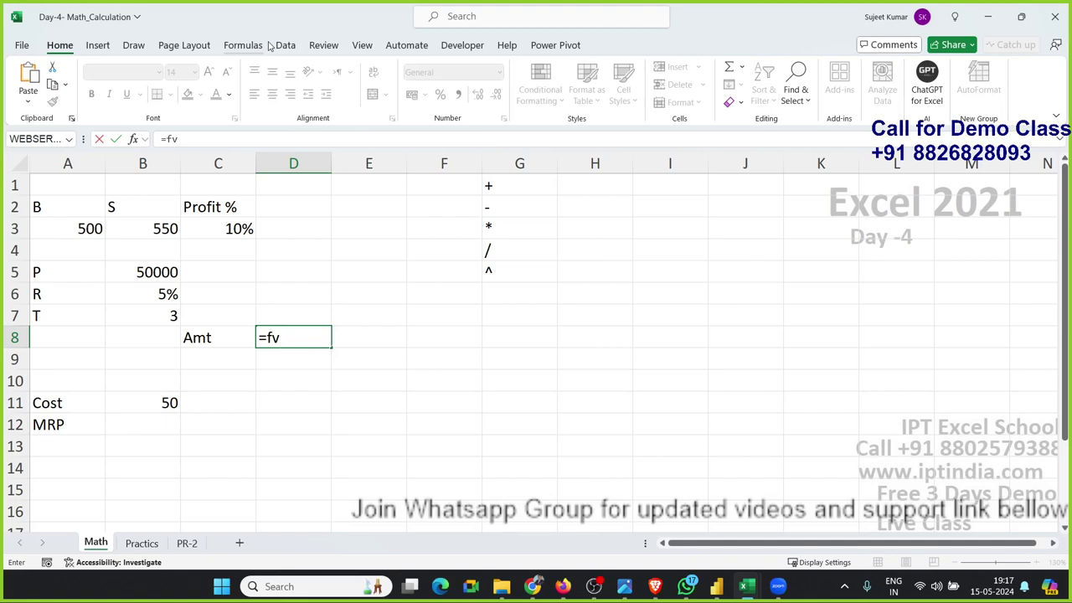
pyautogui.press('Escape')
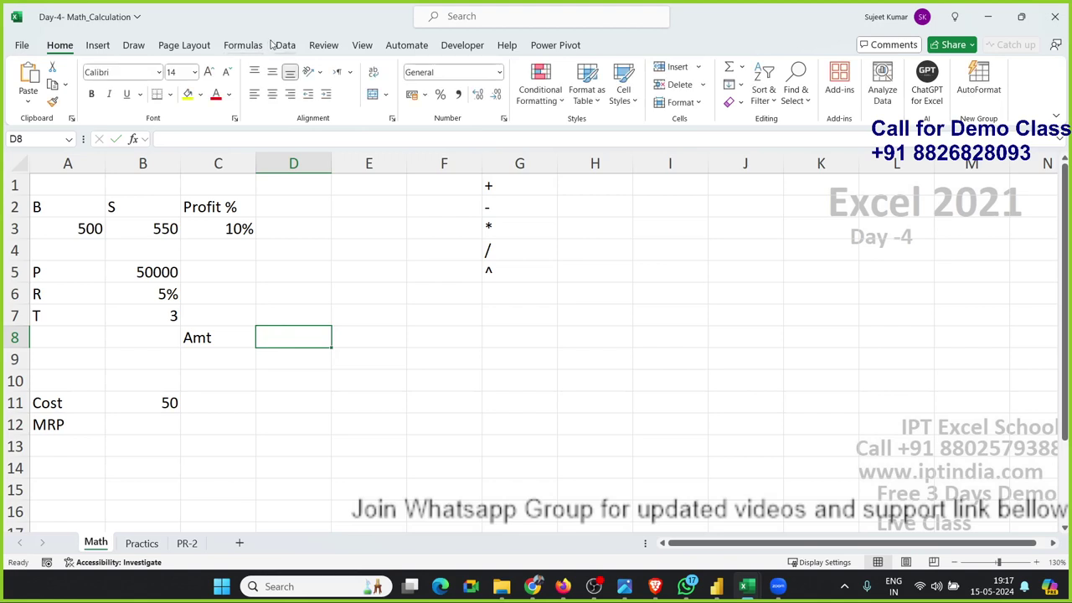
# Handwrite A = P × (1 + r/n) with its exponent in pink ink beside the Amt row.
pyautogui.click(132, 45)
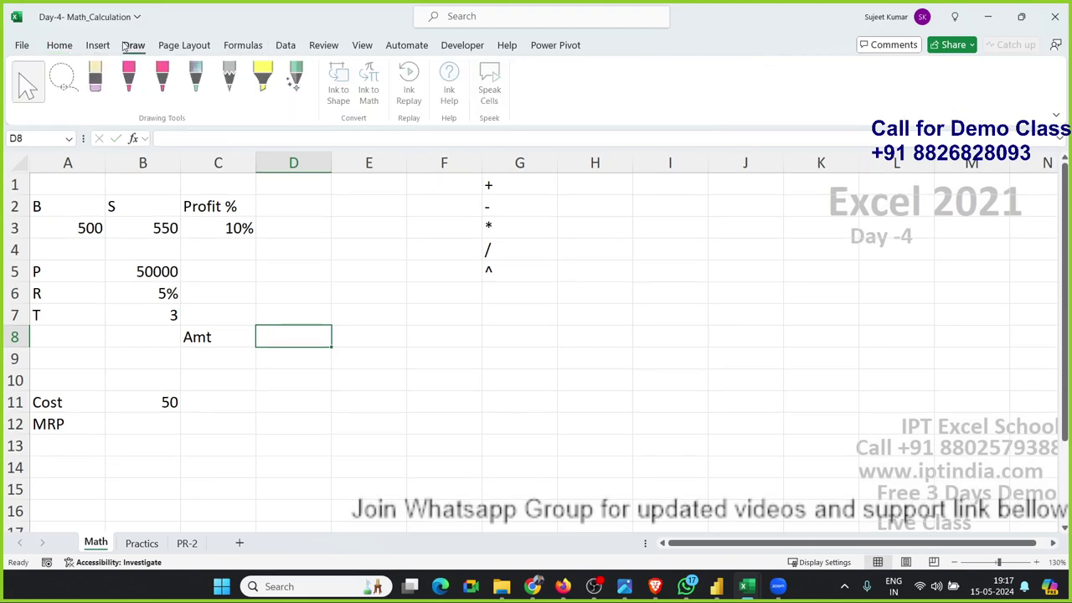
pyautogui.click(129, 83)
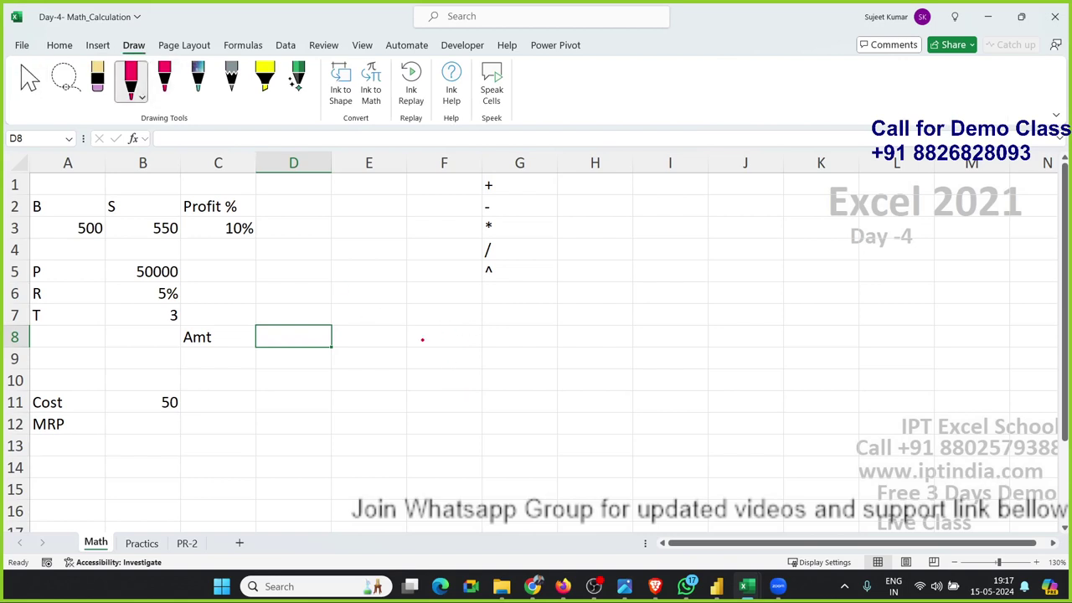
pyautogui.moveTo(422, 339)
pyautogui.mouseDown()
pyautogui.moveTo(420, 375)
pyautogui.moveTo(442, 330)
pyautogui.moveTo(447, 370)
pyautogui.moveTo(442, 344)
pyautogui.moveTo(477, 347)
pyautogui.mouseUp()
pyautogui.moveTo(499, 312); pyautogui.dragTo(507, 365)
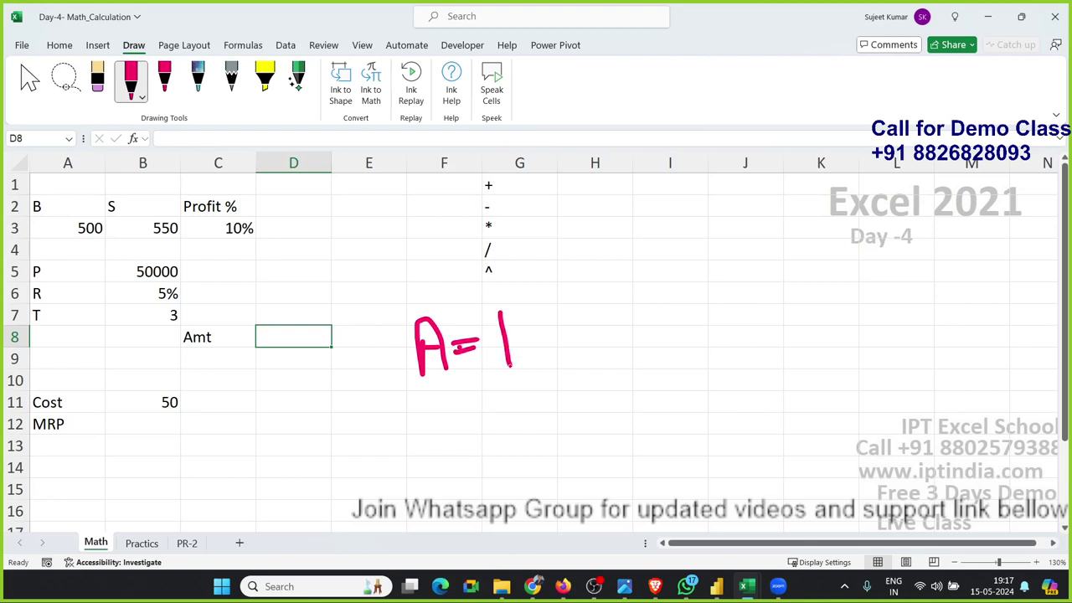
pyautogui.moveTo(500, 316)
pyautogui.mouseDown()
pyautogui.moveTo(526, 312)
pyautogui.moveTo(500, 327)
pyautogui.moveTo(574, 345)
pyautogui.mouseUp()
pyautogui.moveTo(561, 309); pyautogui.dragTo(550, 352)
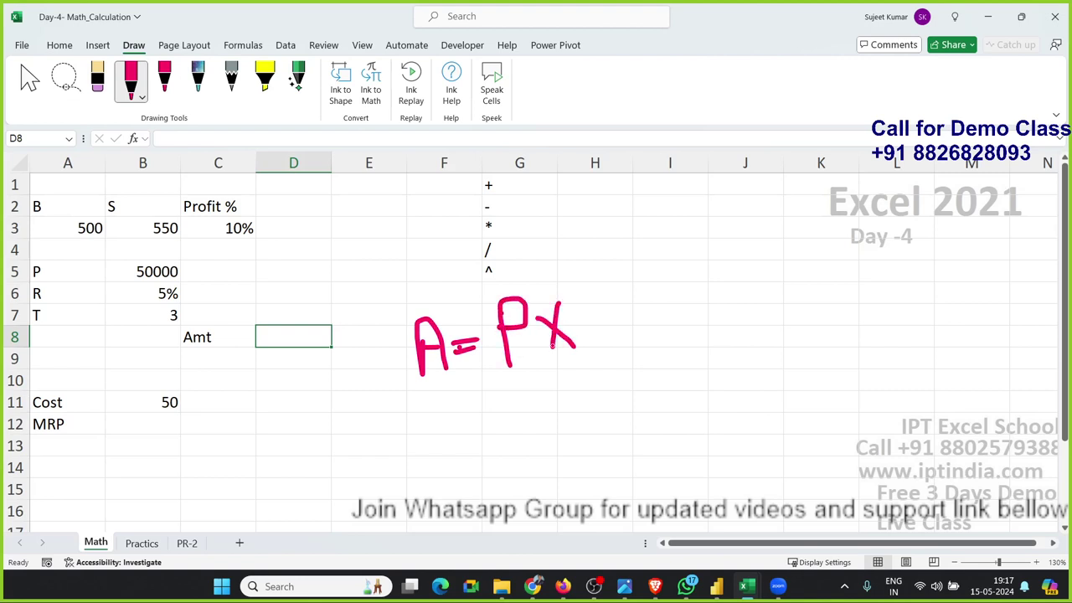
pyautogui.moveTo(578, 260); pyautogui.dragTo(624, 333)
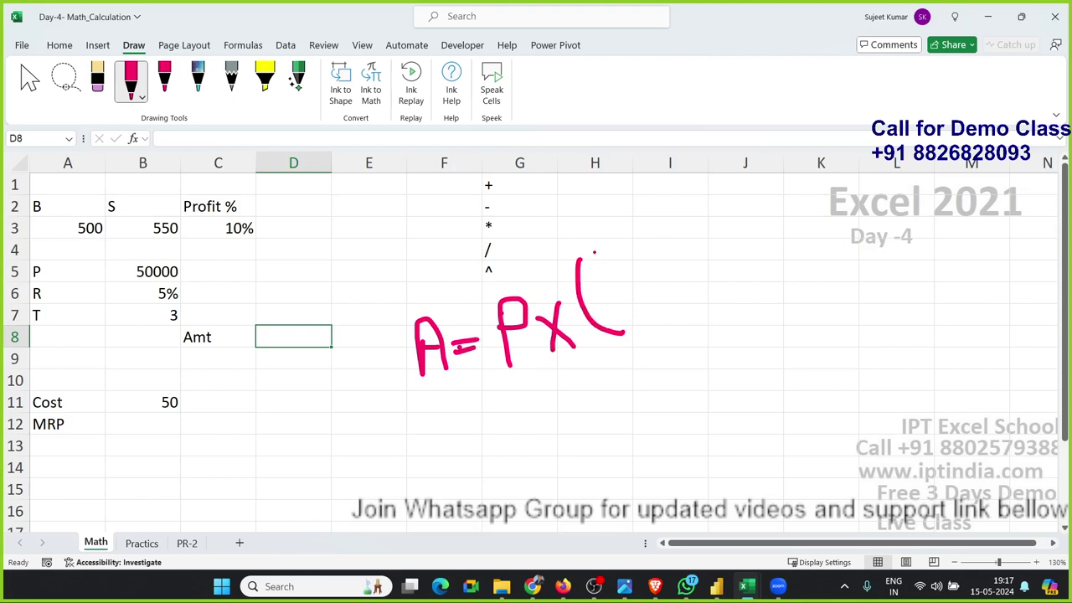
pyautogui.moveTo(598, 251)
pyautogui.mouseDown()
pyautogui.moveTo(608, 301)
pyautogui.moveTo(630, 248)
pyautogui.moveTo(612, 244)
pyautogui.moveTo(619, 266)
pyautogui.moveTo(654, 236)
pyautogui.moveTo(651, 251)
pyautogui.moveTo(662, 231)
pyautogui.moveTo(643, 306)
pyautogui.moveTo(687, 317)
pyautogui.moveTo(694, 282)
pyautogui.moveTo(698, 303)
pyautogui.moveTo(696, 266)
pyautogui.mouseUp()
pyautogui.click(670, 239)
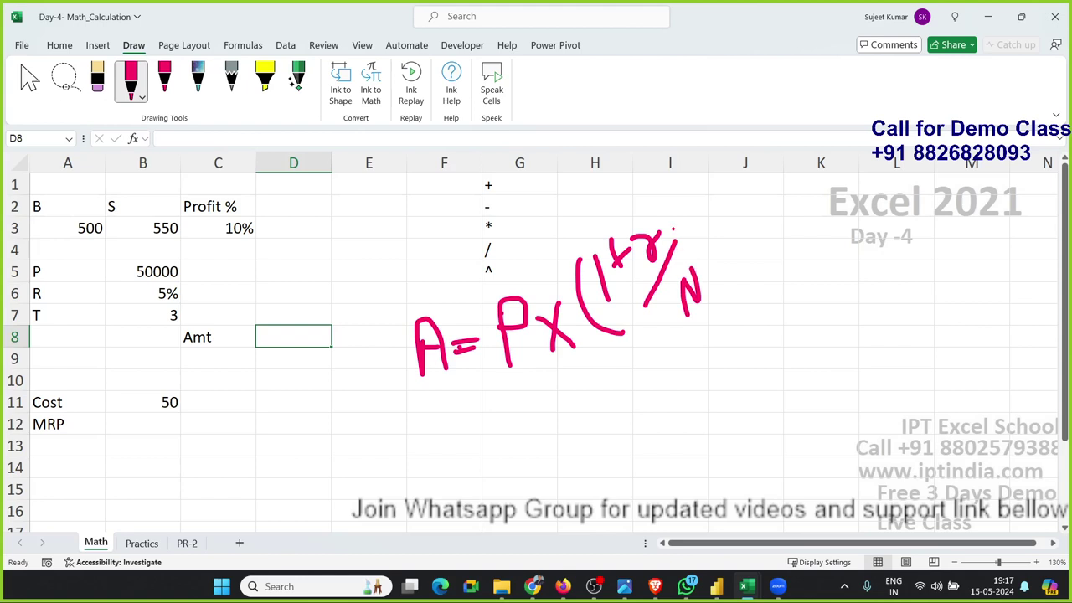
pyautogui.moveTo(666, 219)
pyautogui.mouseDown()
pyautogui.moveTo(681, 221)
pyautogui.moveTo(703, 296)
pyautogui.mouseUp()
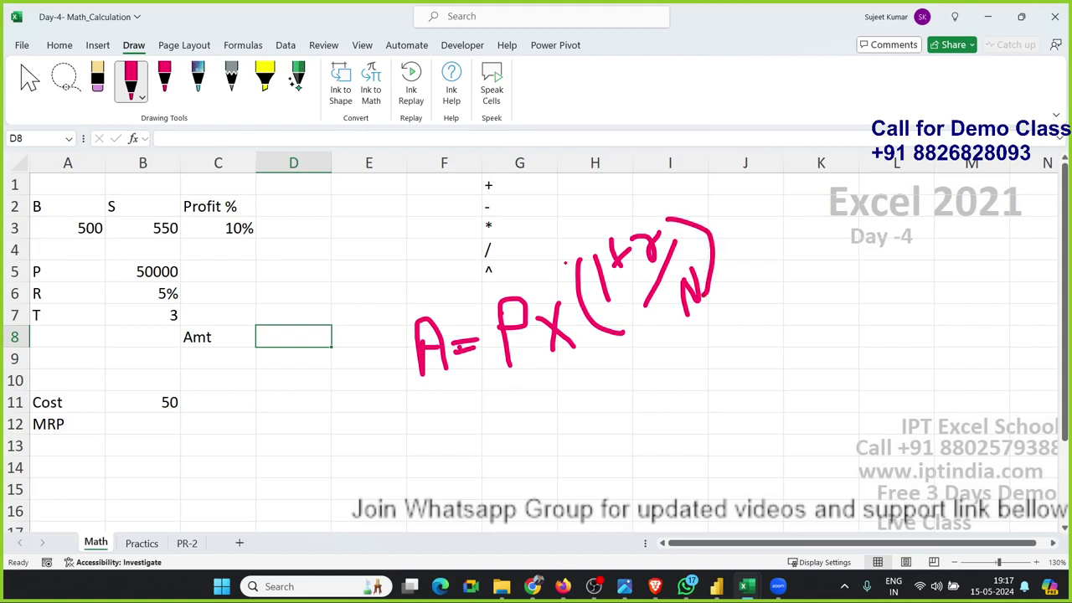
pyautogui.moveTo(685, 183)
pyautogui.mouseDown()
pyautogui.moveTo(678, 201)
pyautogui.moveTo(721, 216)
pyautogui.moveTo(716, 172)
pyautogui.moveTo(738, 183)
pyautogui.moveTo(742, 196)
pyautogui.moveTo(730, 199)
pyautogui.moveTo(753, 189)
pyautogui.moveTo(754, 175)
pyautogui.moveTo(762, 187)
pyautogui.moveTo(762, 173)
pyautogui.moveTo(772, 205)
pyautogui.mouseUp()
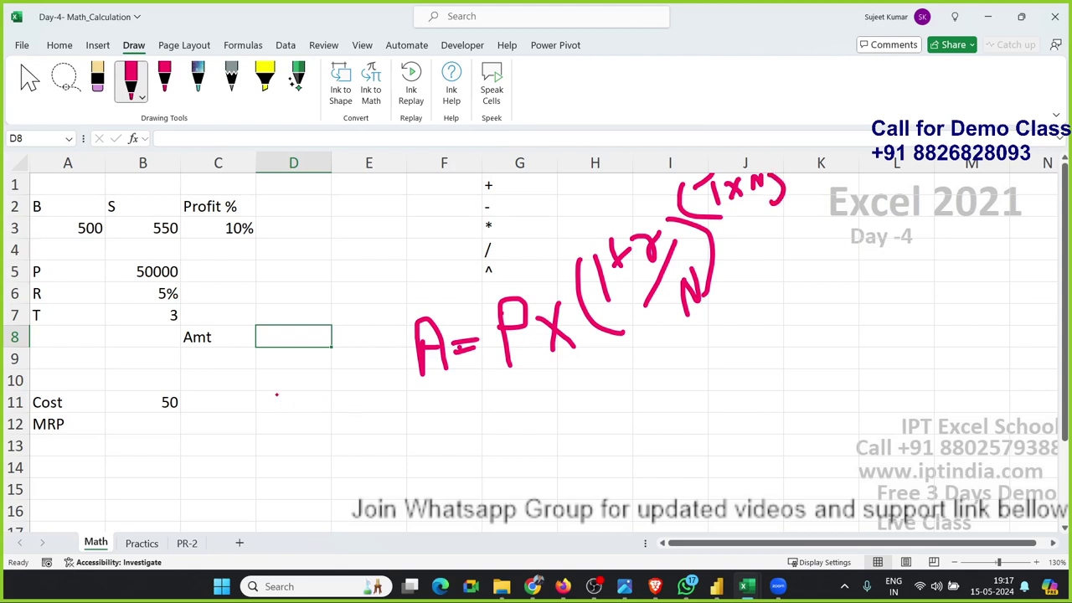
pyautogui.click(29, 80)
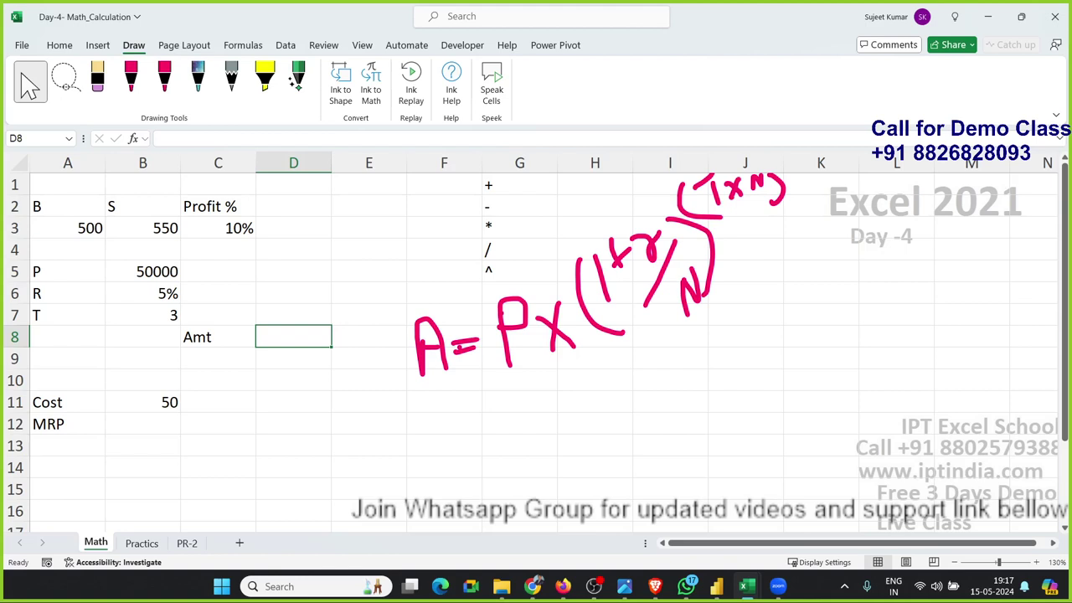
# Check another window, then return to Excel and select H10 for an N note.
pyautogui.hotkey('alt', 'Tab')
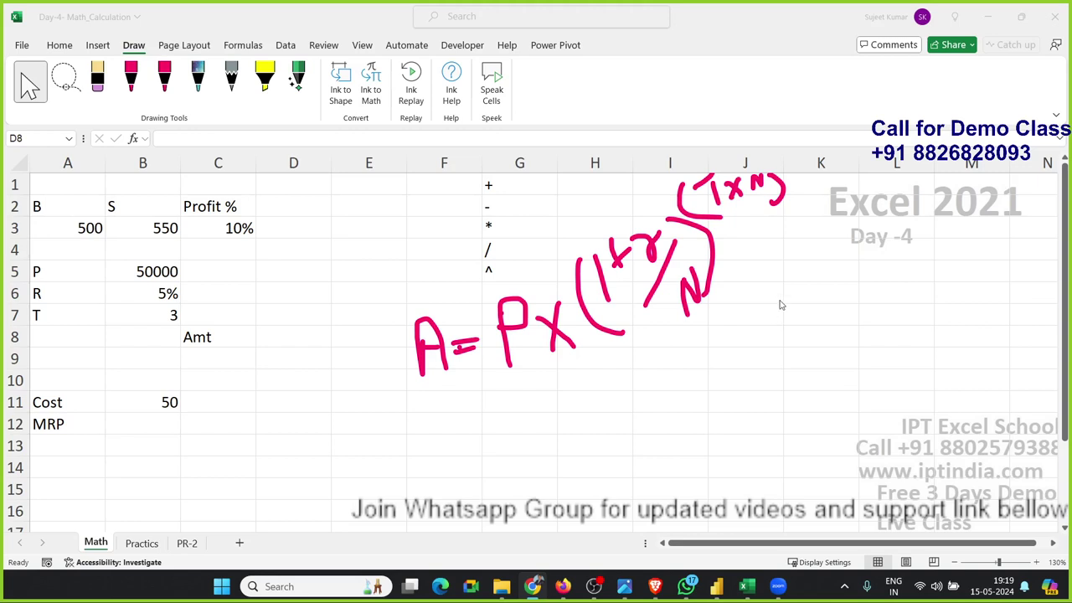
pyautogui.click(310, 342)
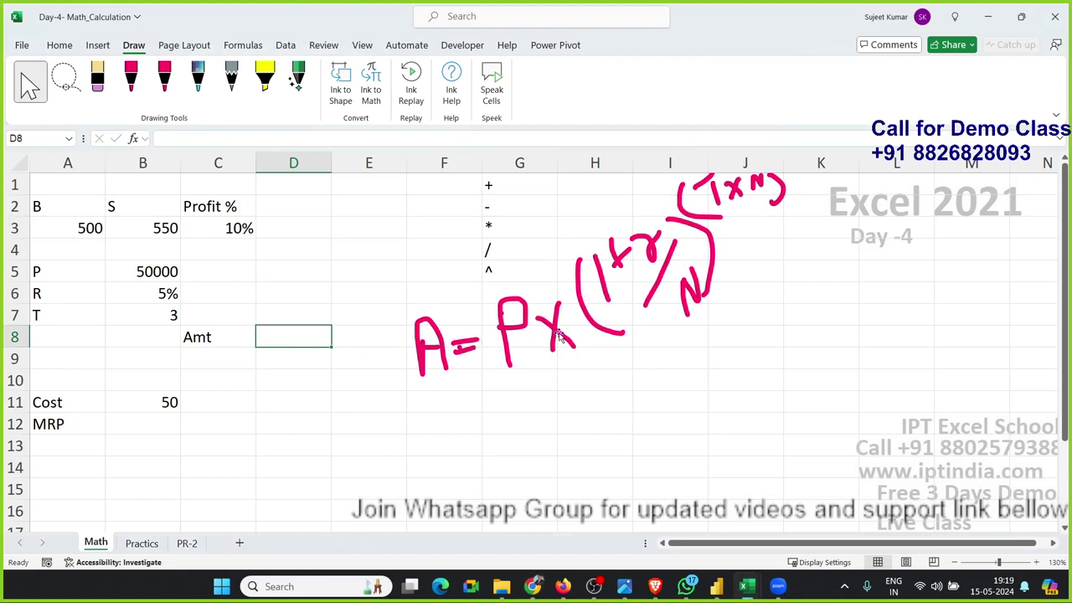
pyautogui.click(575, 372)
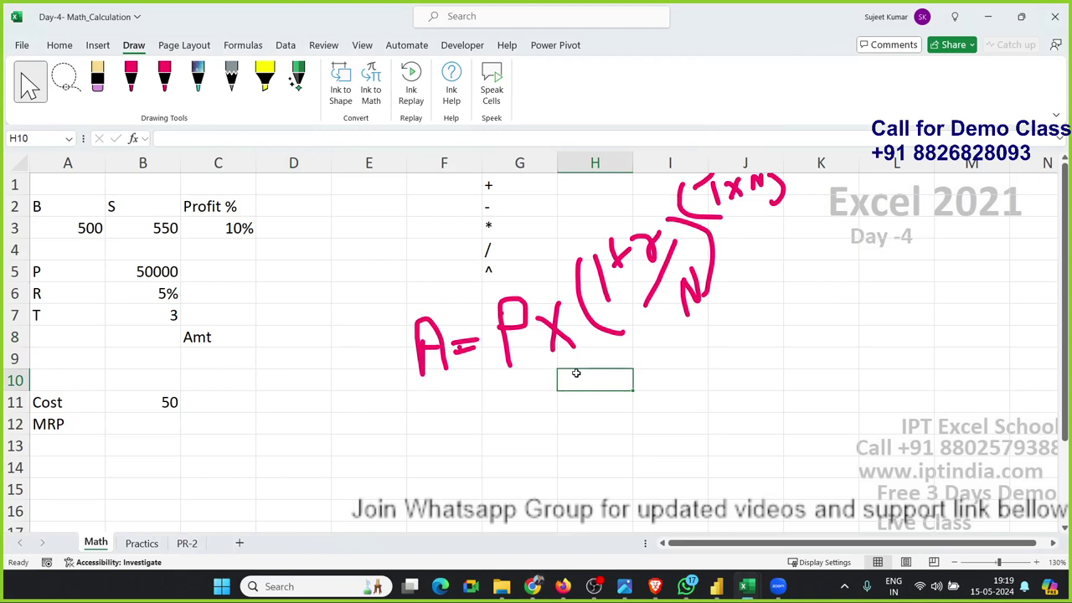
# Note N=12 in H10 and enter =1+(B6/12) in D8, giving 1.004167.
pyautogui.write('N=')
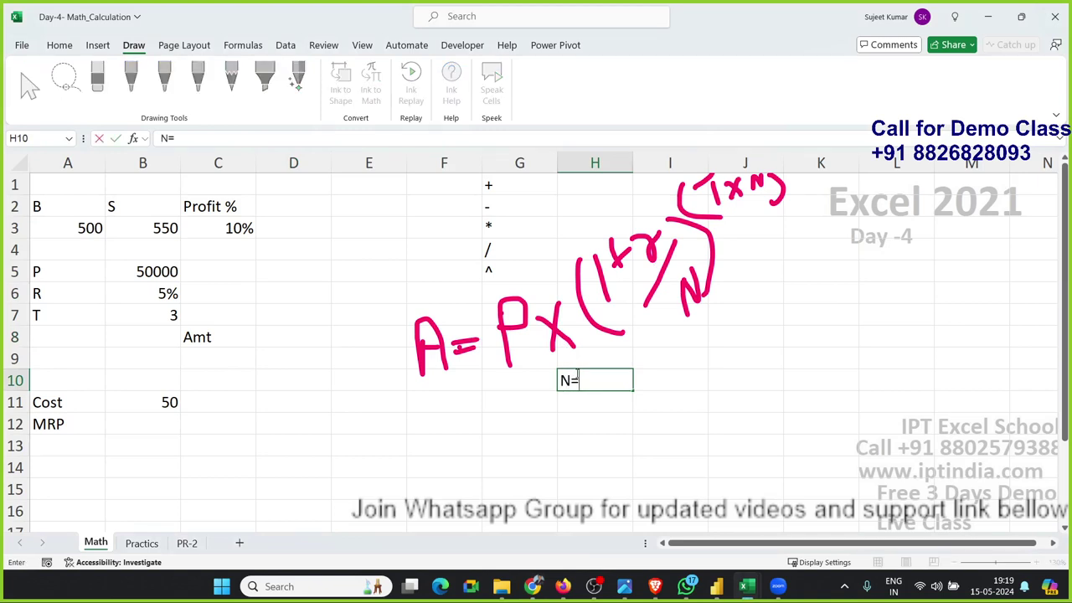
pyautogui.write('12')
pyautogui.click(369, 336)
pyautogui.click(322, 336)
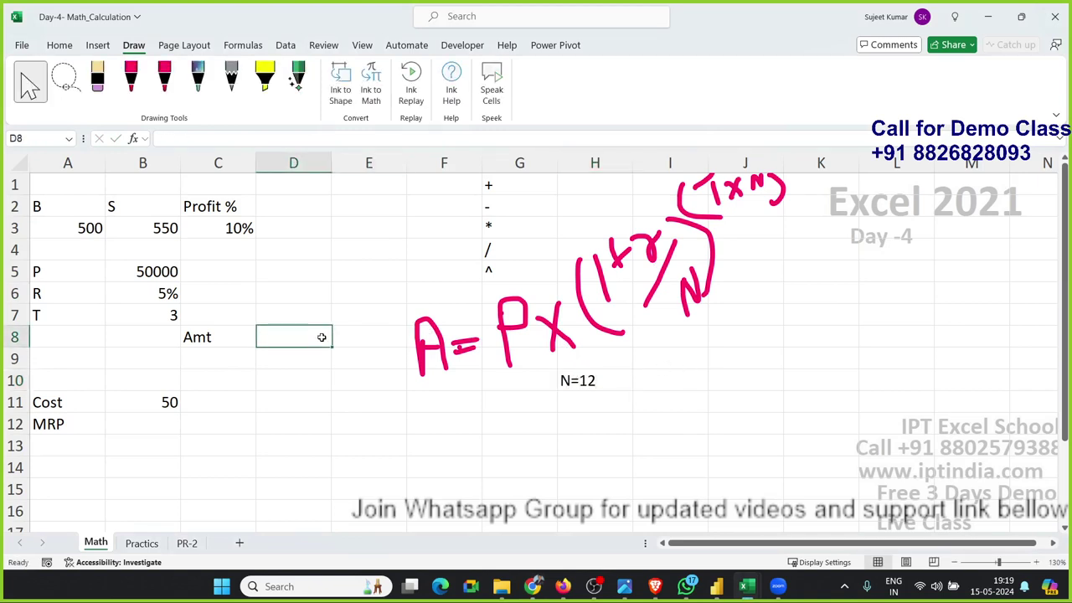
pyautogui.write('=')
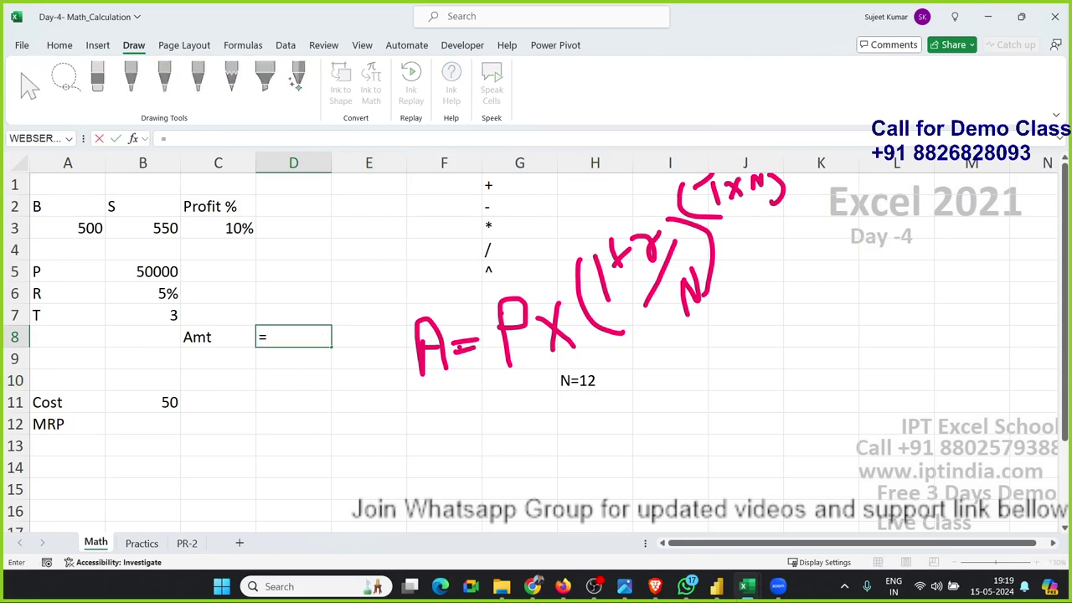
pyautogui.hotkey('alt', 'Tab')
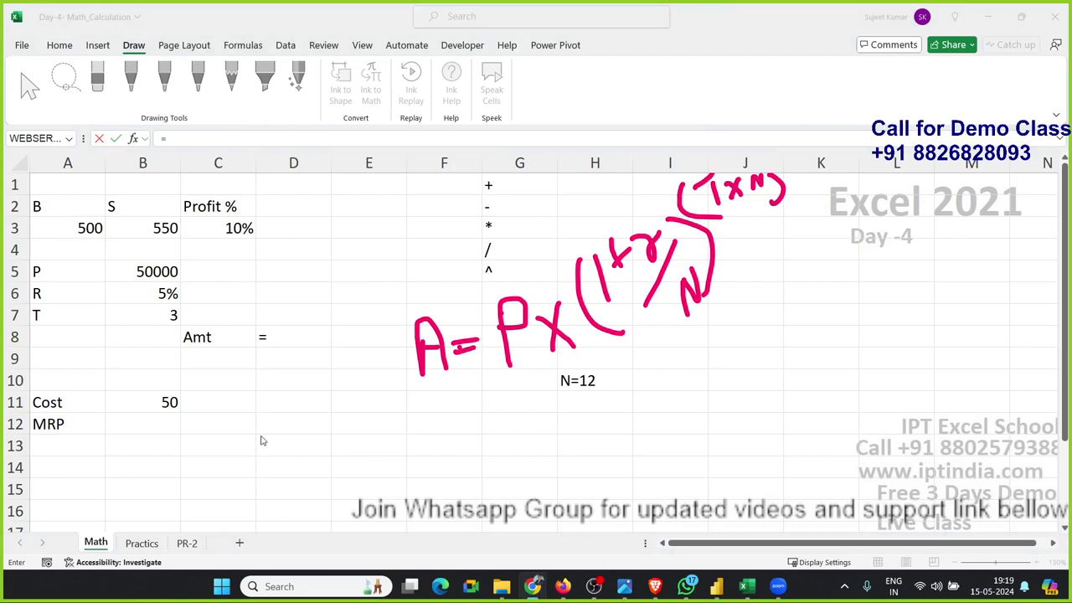
pyautogui.hotkey('alt', 'Tab')
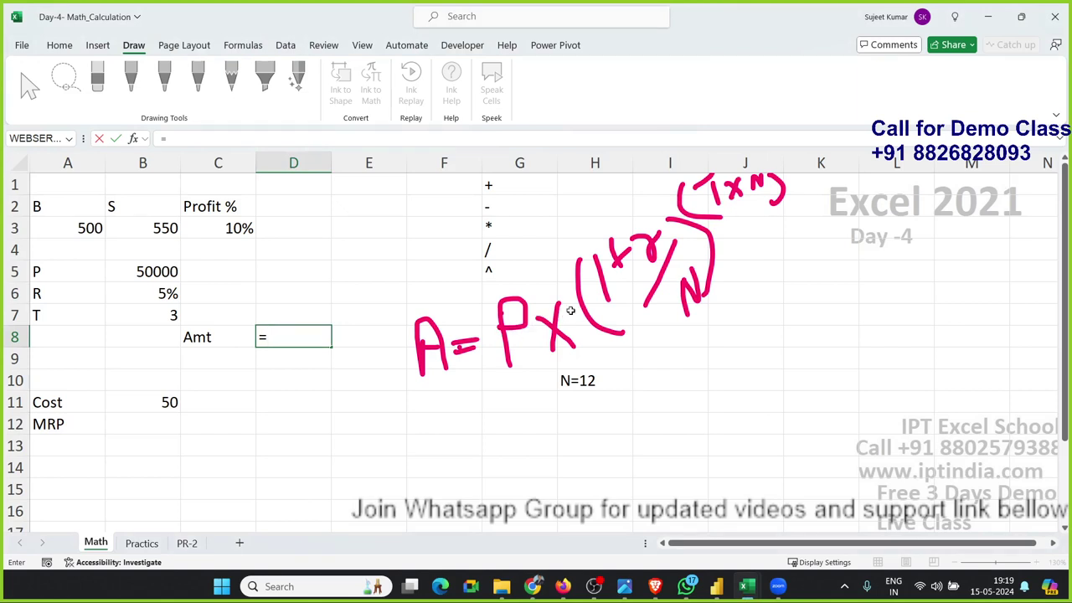
pyautogui.write('1+')
pyautogui.write('(')
pyautogui.click(159, 294)
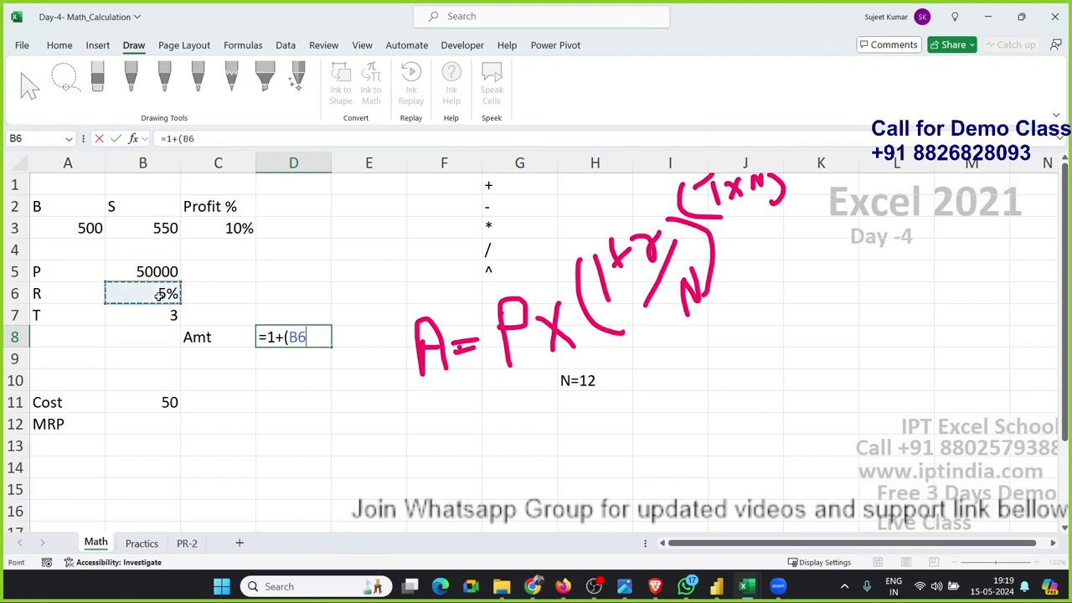
pyautogui.write('/12')
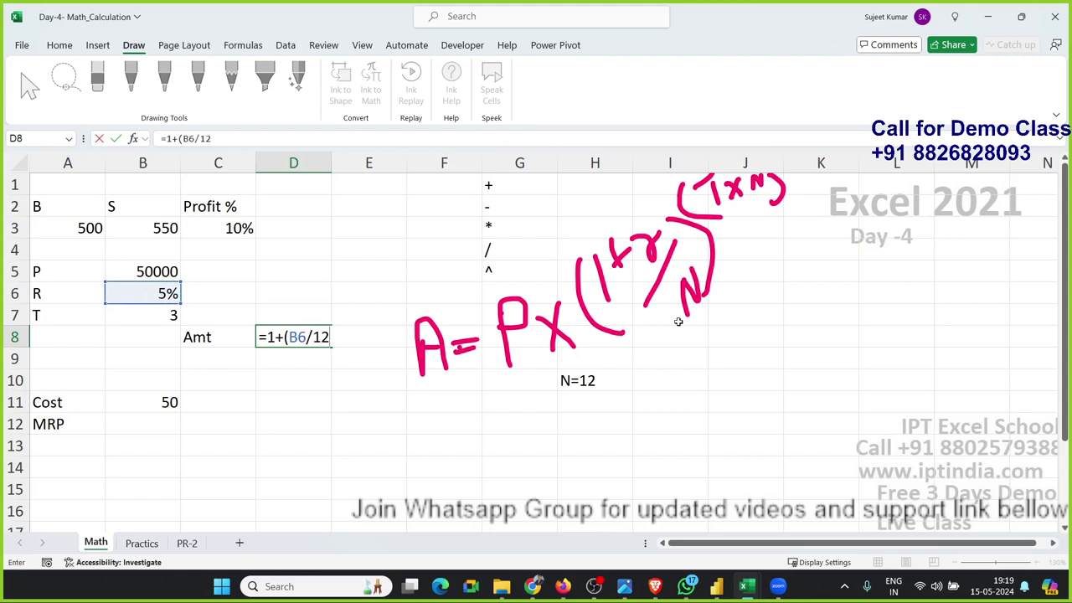
pyautogui.write(')')
pyautogui.press('Return')
pyautogui.press('Up')
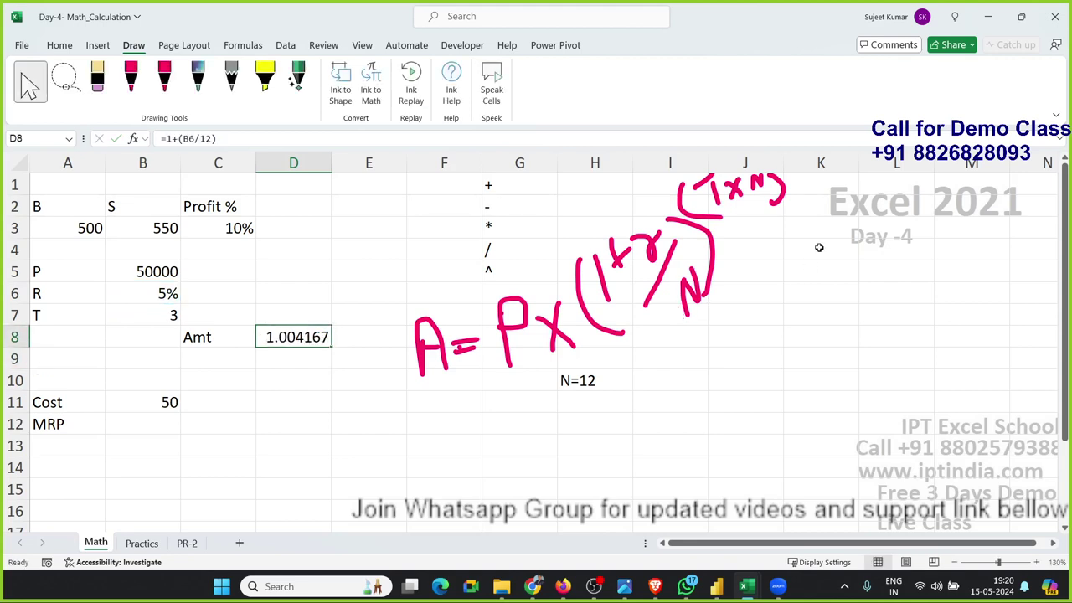
# Enter =B7*12 in D9 to get 36 periods.
pyautogui.click(301, 358)
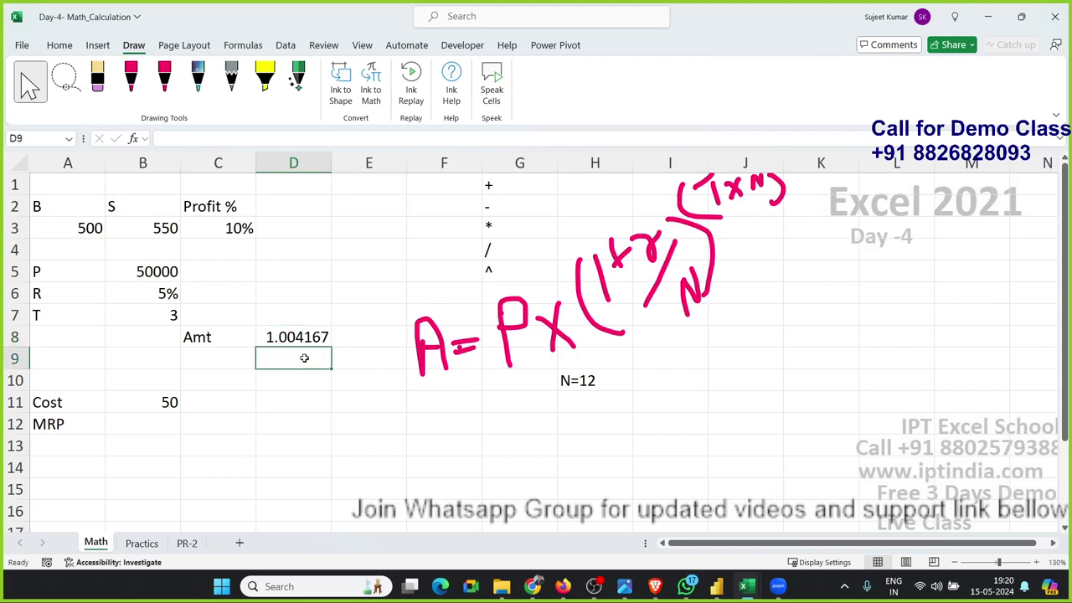
pyautogui.write('=')
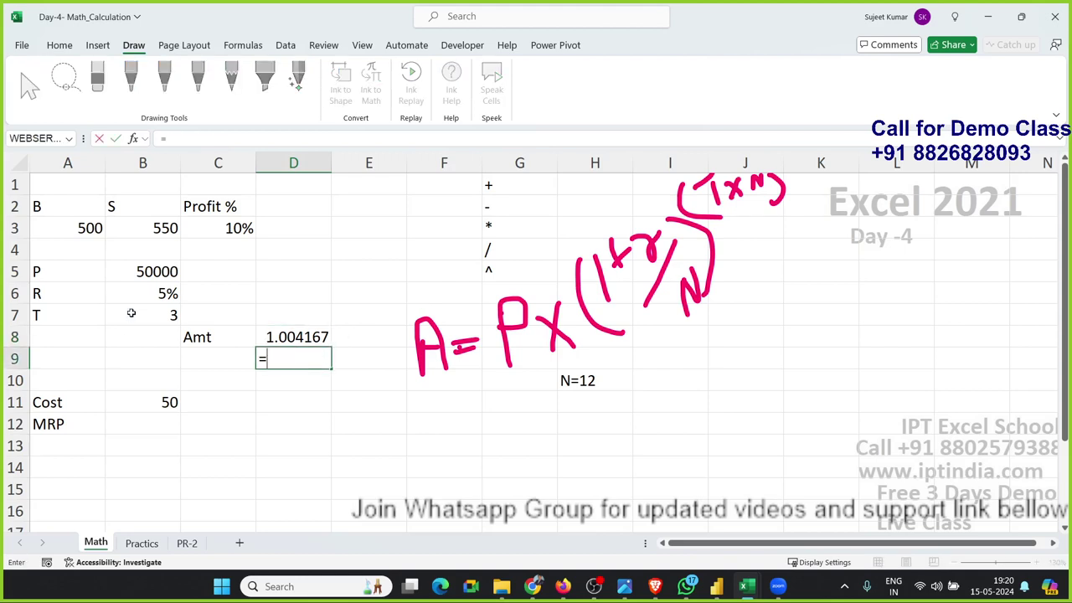
pyautogui.click(130, 312)
pyautogui.write('*12')
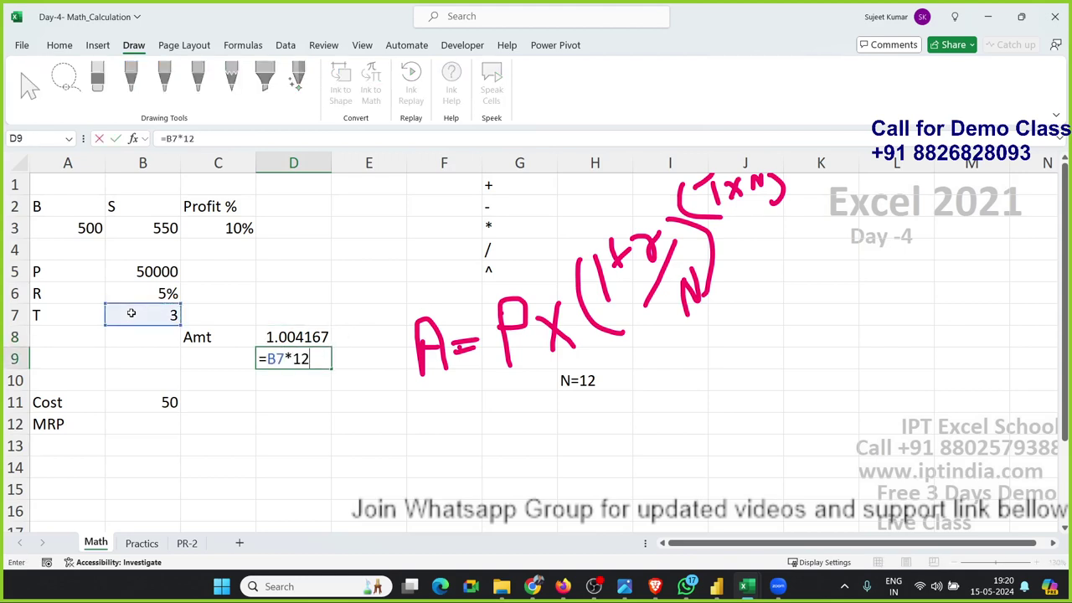
pyautogui.press('Return')
# Enter =D8^D9 in D10 for the growth factor 1.161472.
pyautogui.write('=')
pyautogui.press('Up')
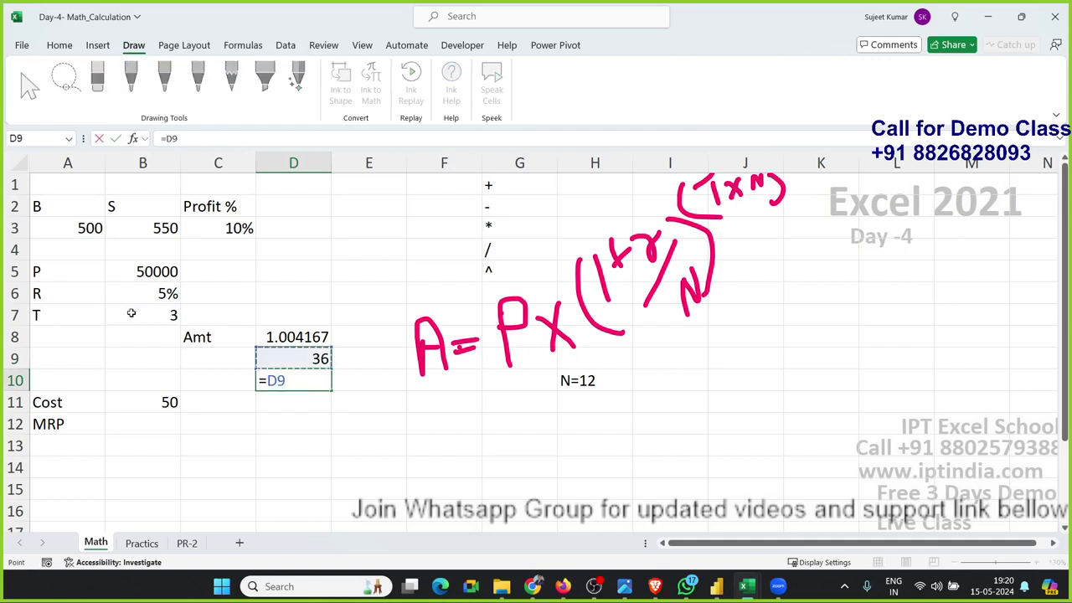
pyautogui.press('Up')
pyautogui.write('^')
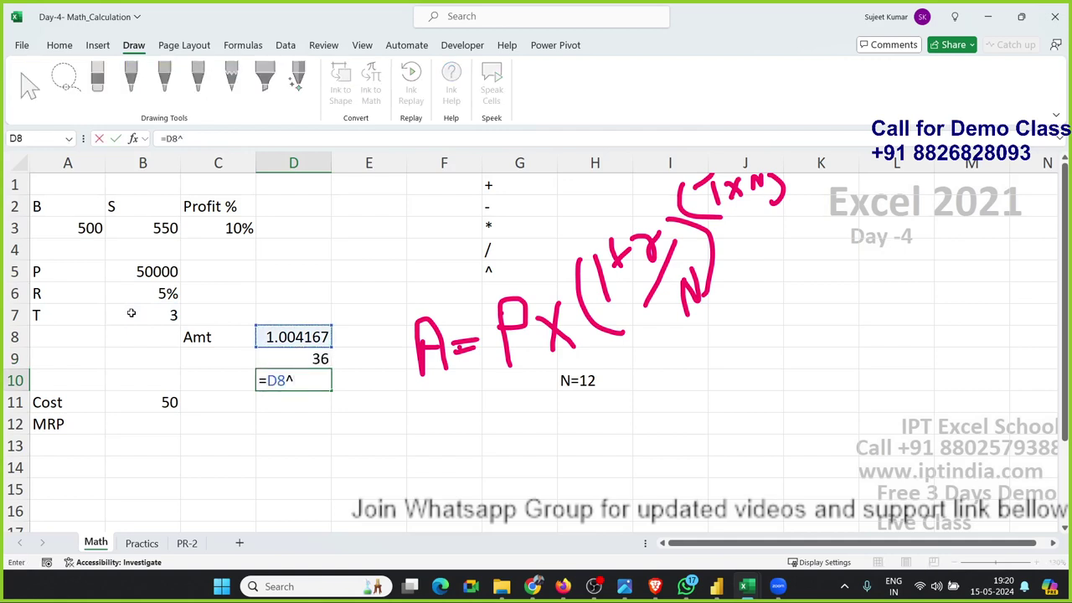
pyautogui.press('Up')
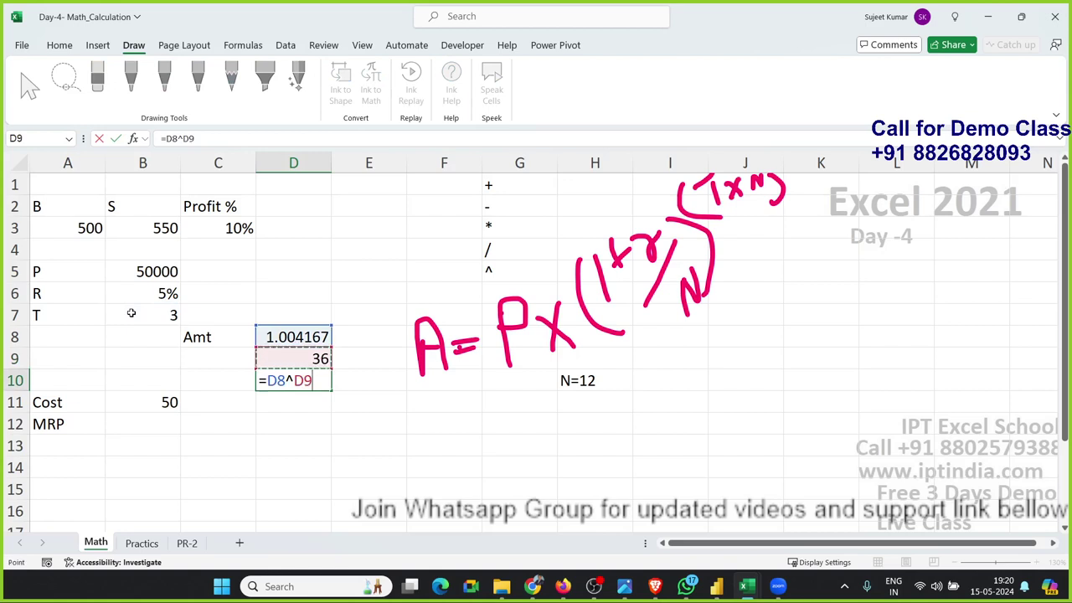
pyautogui.press('Return')
# Enter =B5*D10 in D11 for the final amount 58073.61.
pyautogui.write('=')
pyautogui.press('Left')
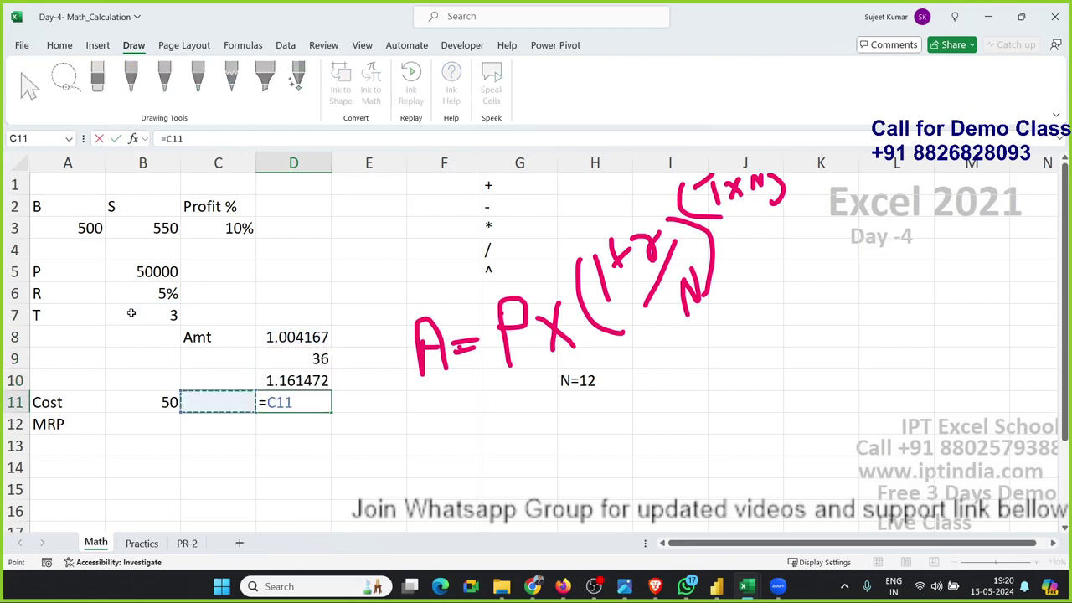
pyautogui.press('Left')
pyautogui.press('Up')
pyautogui.press('Up')
pyautogui.press('Up')
pyautogui.press('Up')
pyautogui.press('Up')
pyautogui.press('Up')
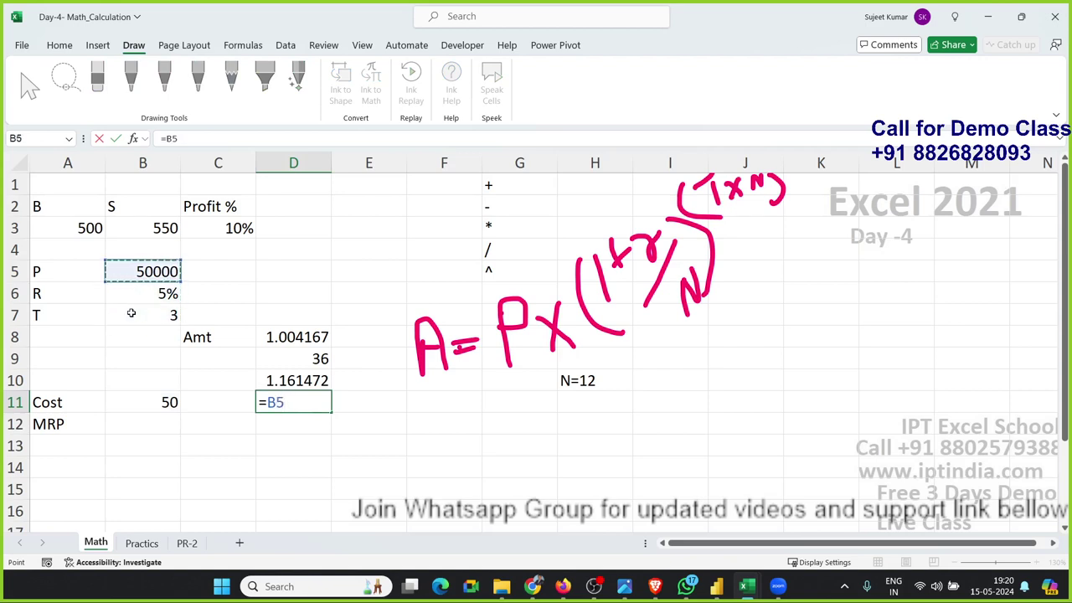
pyautogui.write('*')
pyautogui.press('Up')
pyautogui.press('Return')
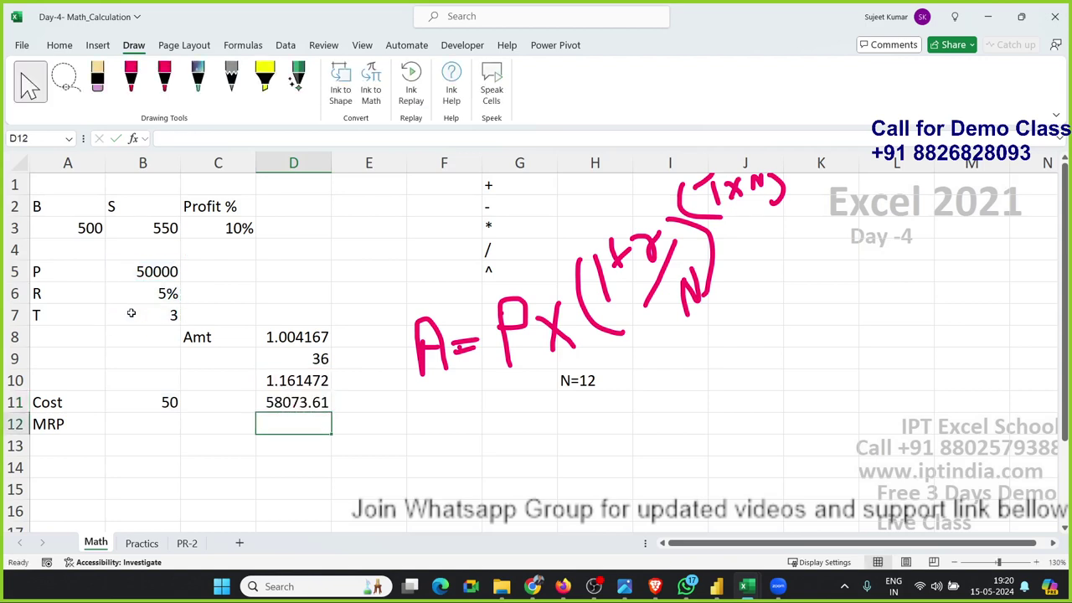
pyautogui.press('Up')
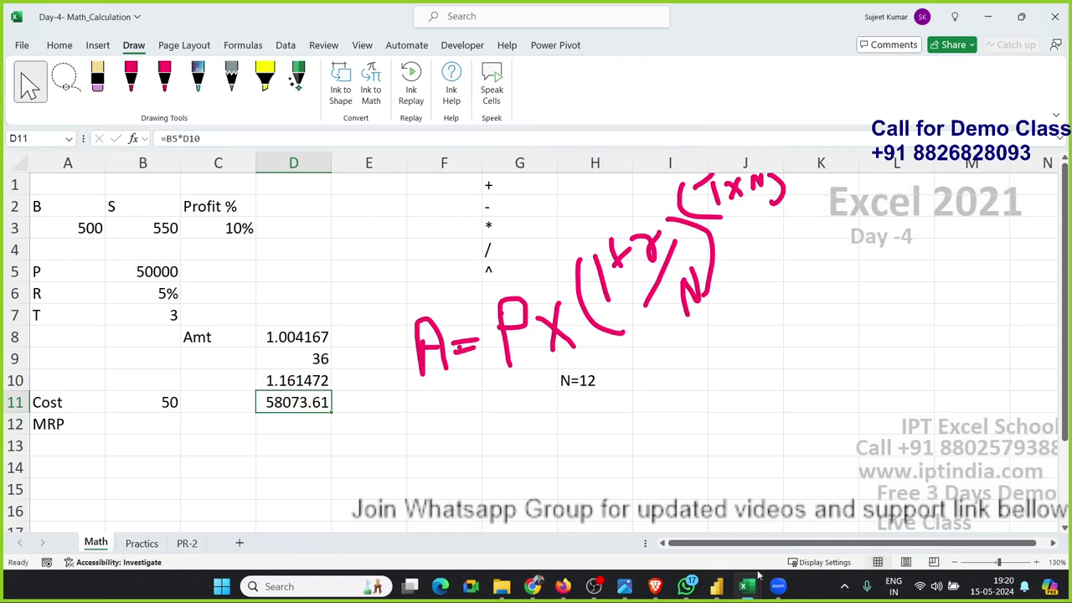
pyautogui.click(532, 586)
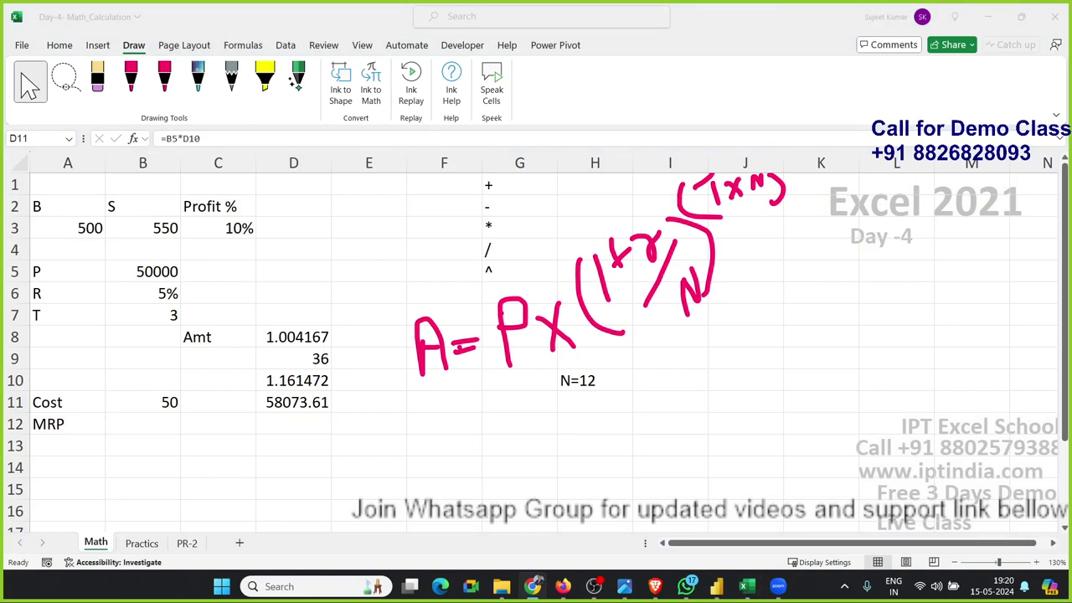
pyautogui.click(285, 405)
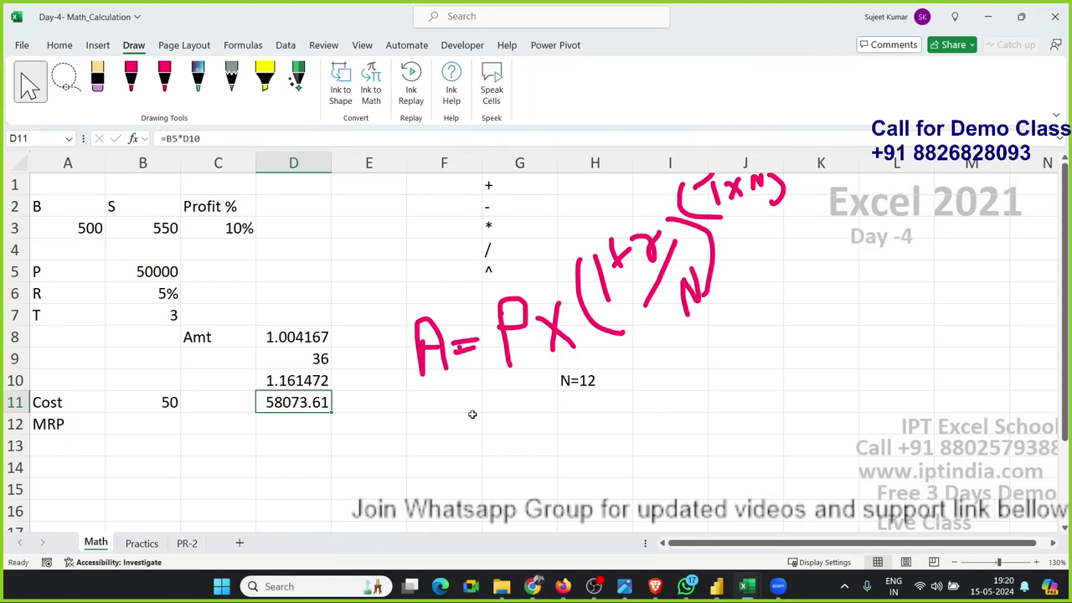
pyautogui.click(444, 422)
pyautogui.moveTo(318, 408); pyautogui.dragTo(314, 341)
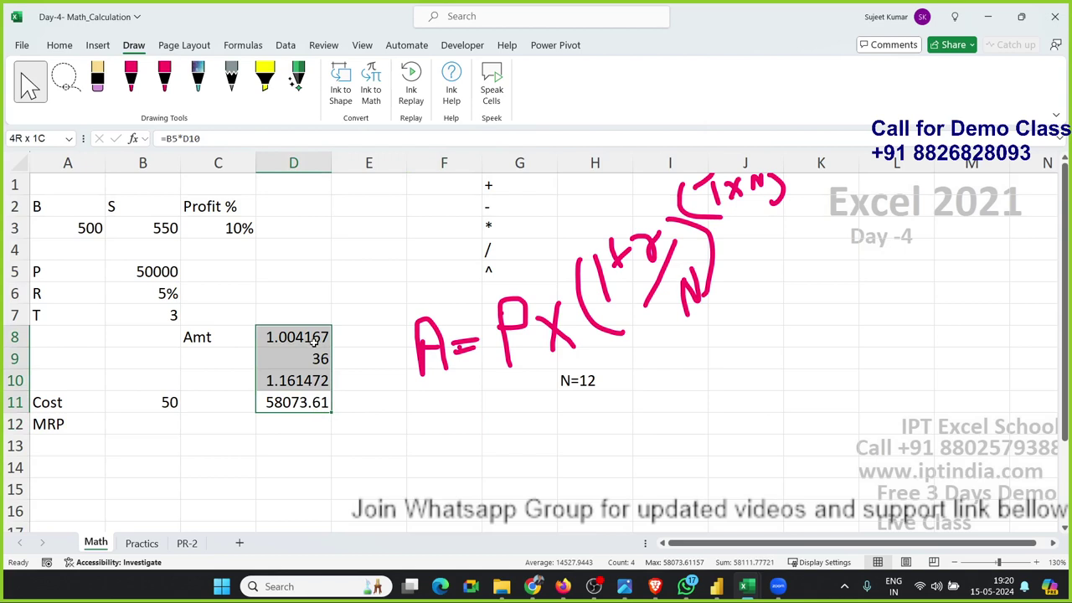
pyautogui.click(220, 362)
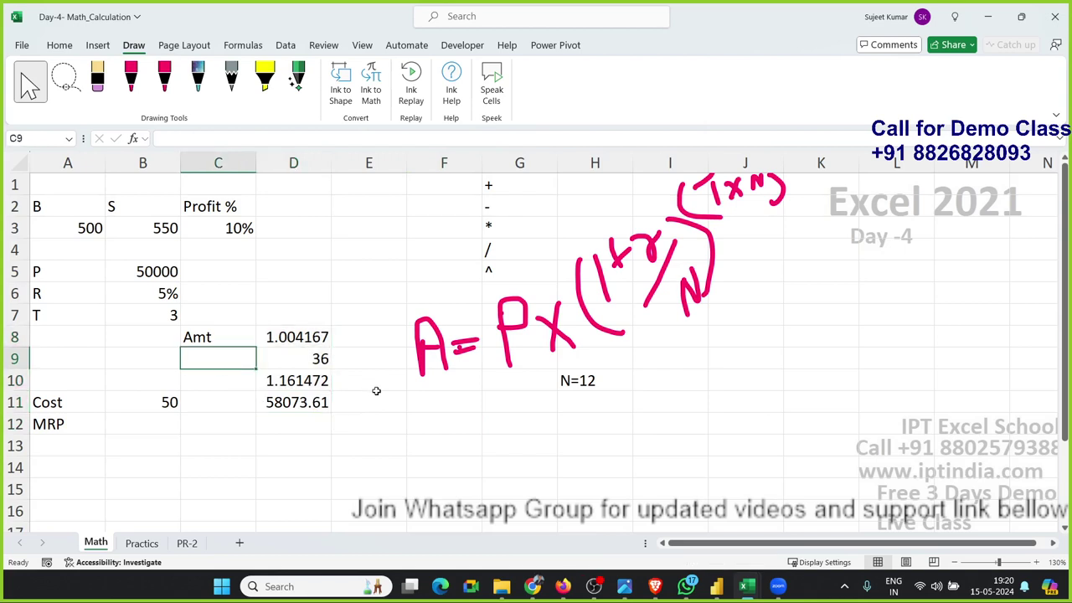
pyautogui.doubleClick(316, 397)
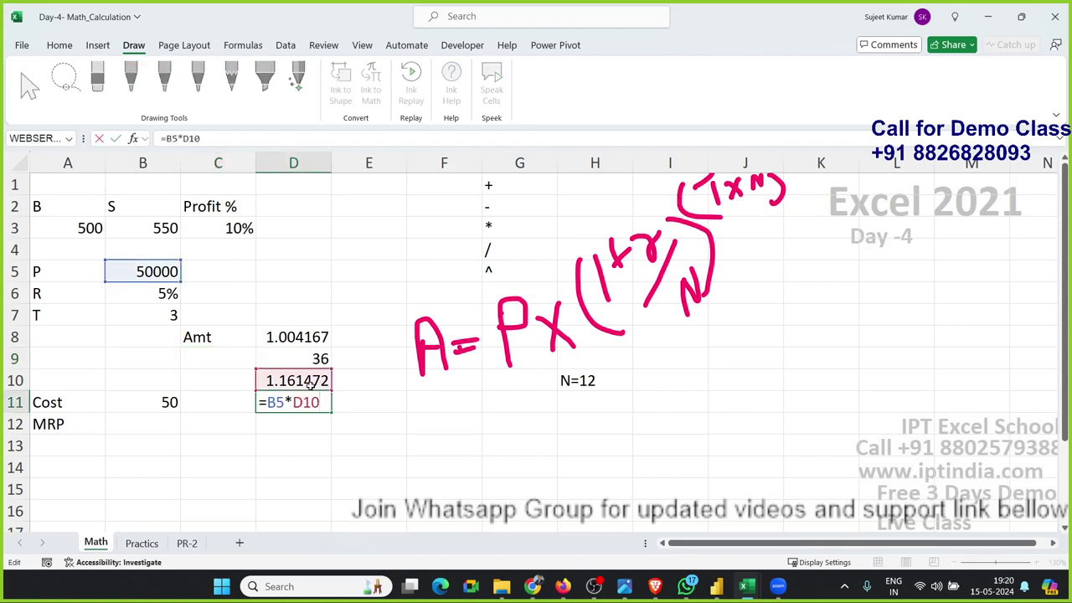
pyautogui.press('Escape')
pyautogui.doubleClick(310, 381)
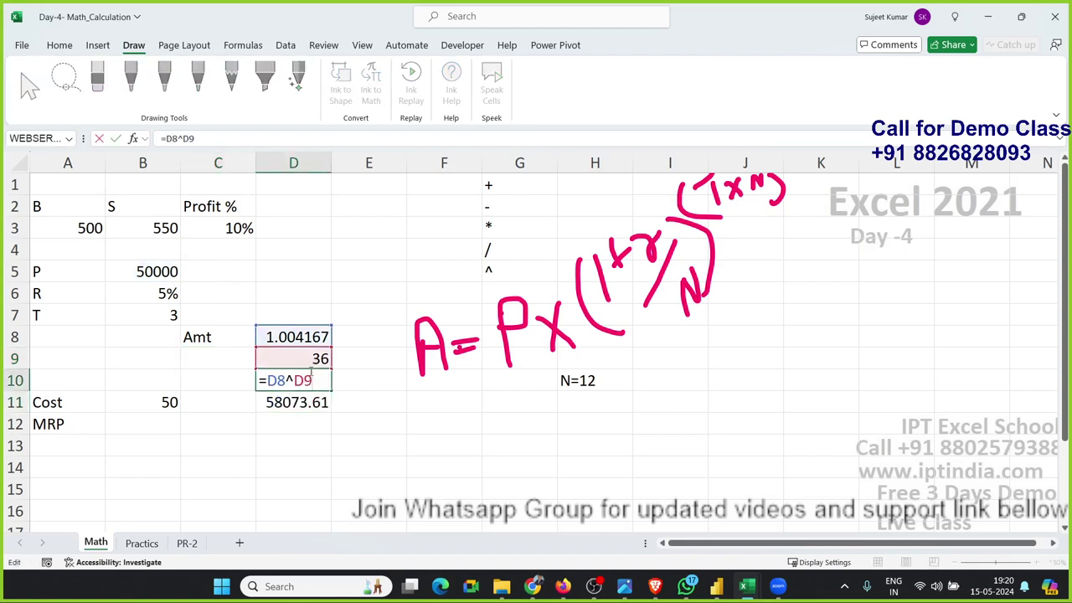
pyautogui.press('Escape')
pyautogui.click(302, 336)
pyautogui.doubleClick(289, 337)
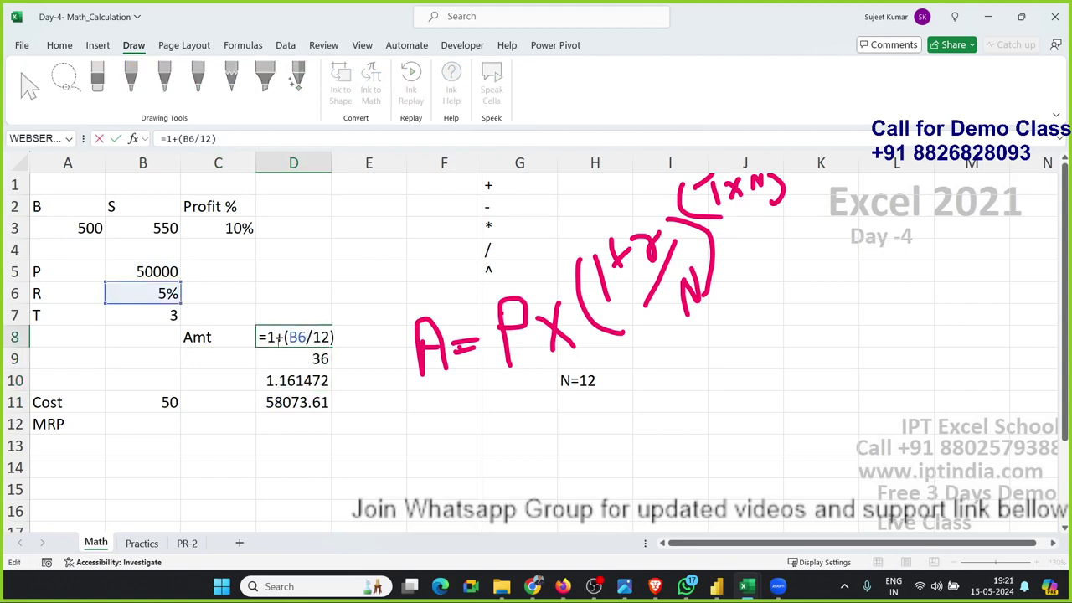
pyautogui.moveTo(268, 337); pyautogui.dragTo(359, 341)
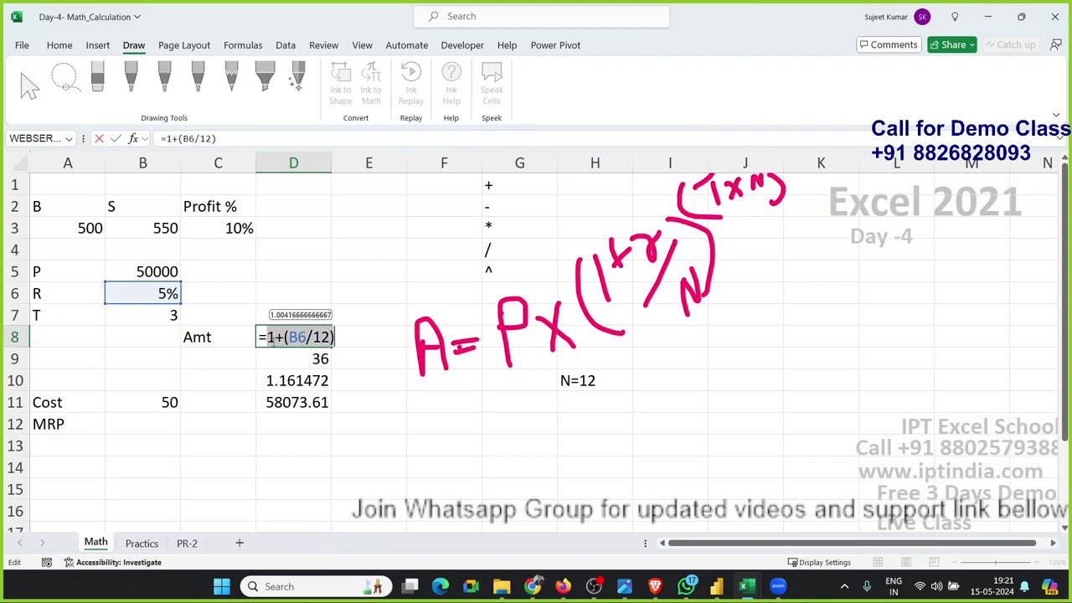
pyautogui.click(269, 337)
pyautogui.moveTo(268, 336); pyautogui.dragTo(351, 336)
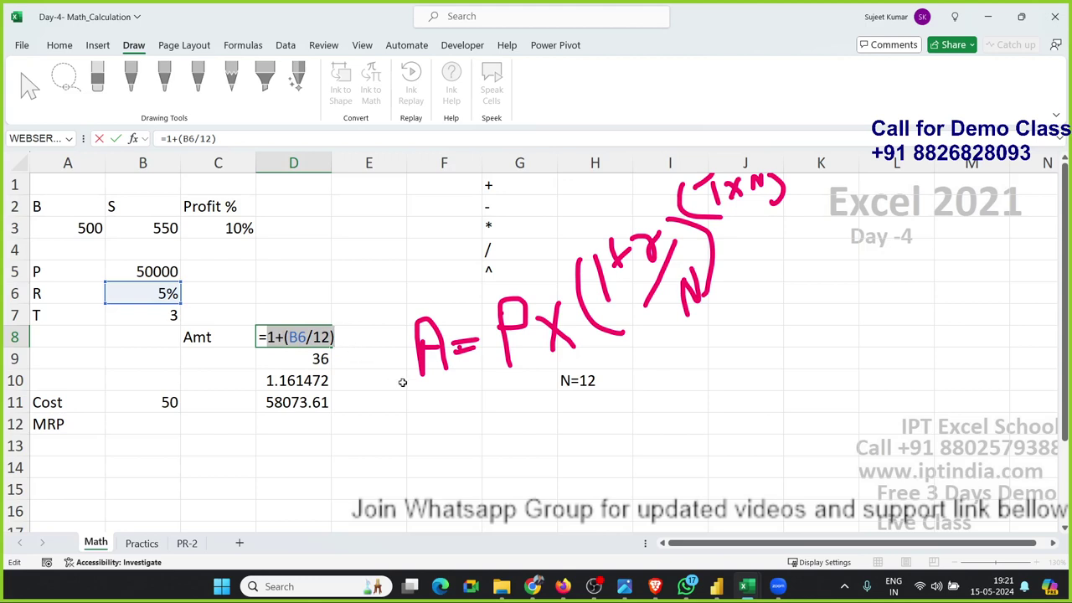
pyautogui.hotkey('ctrl', 'Return')
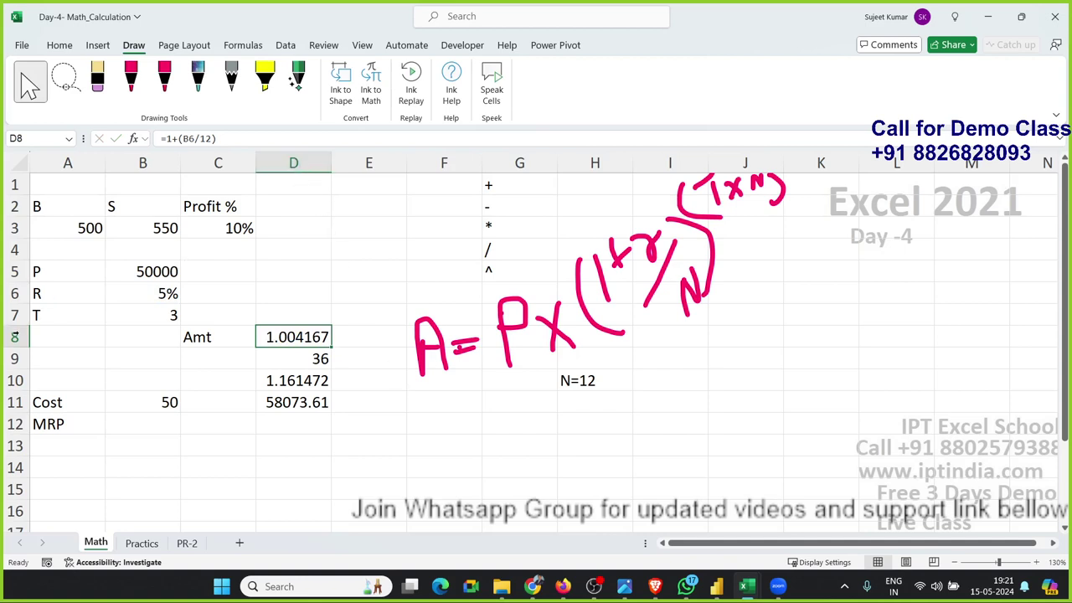
# Replace D8 in D10's formula with (1+(B6/12)) and clear helper cell D8.
pyautogui.click(283, 381)
pyautogui.write('=D8^D9')
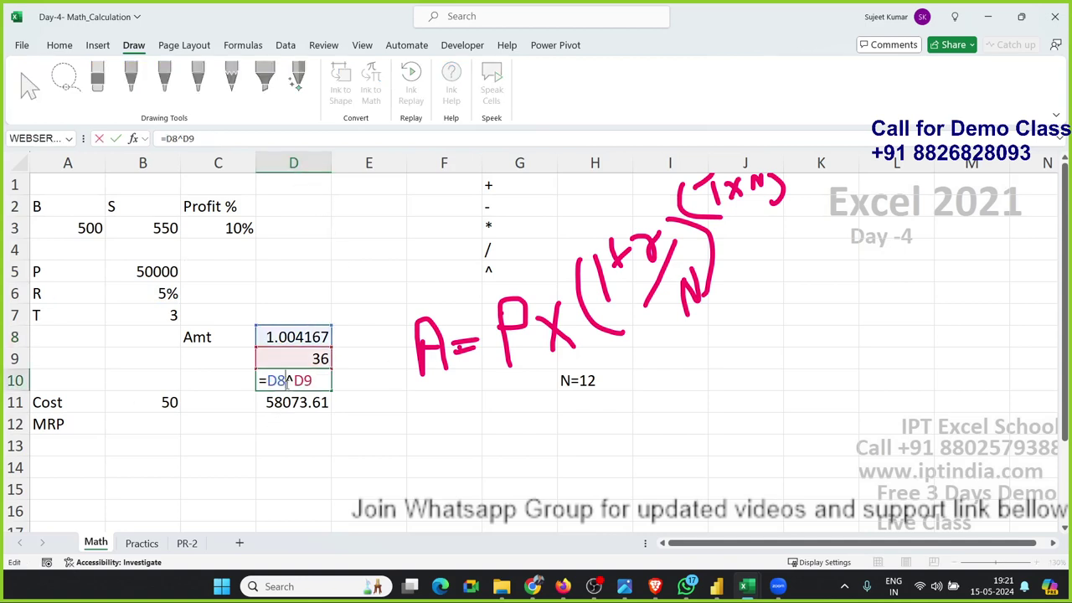
pyautogui.doubleClick(279, 381)
pyautogui.press('BackSpace')
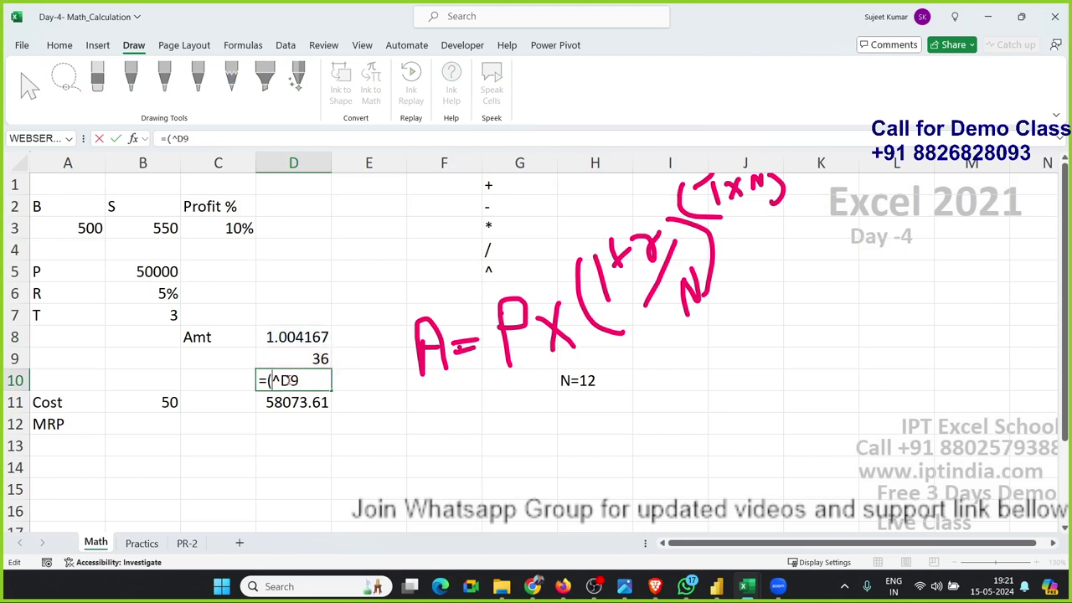
pyautogui.write('()')
pyautogui.write('1+(B6/12)')
pyautogui.press('Return')
pyautogui.click(284, 380)
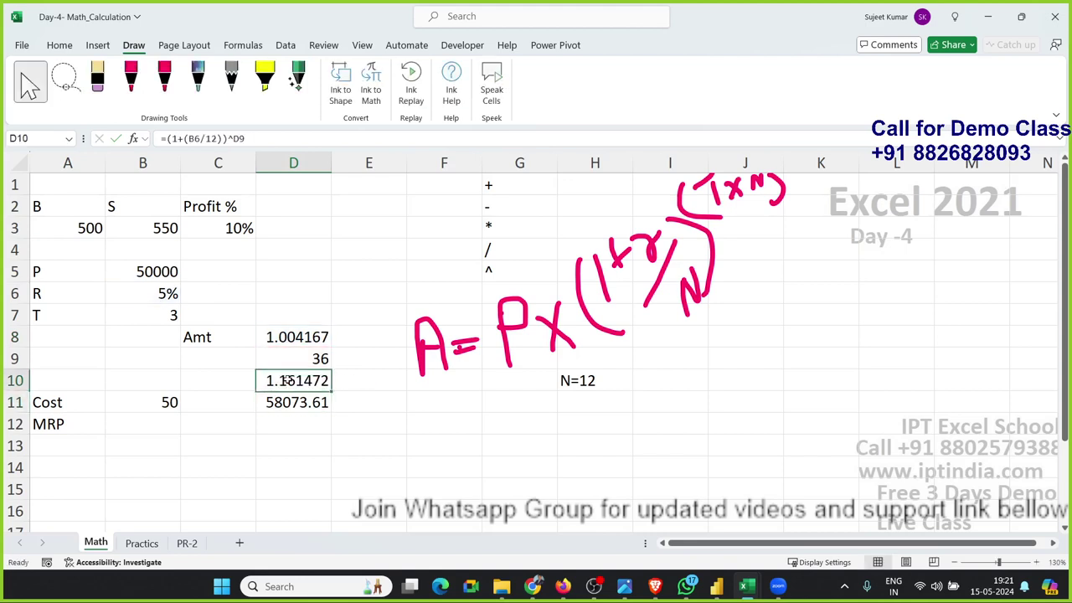
pyautogui.press('Up')
pyautogui.press('Up')
pyautogui.press('Delete')
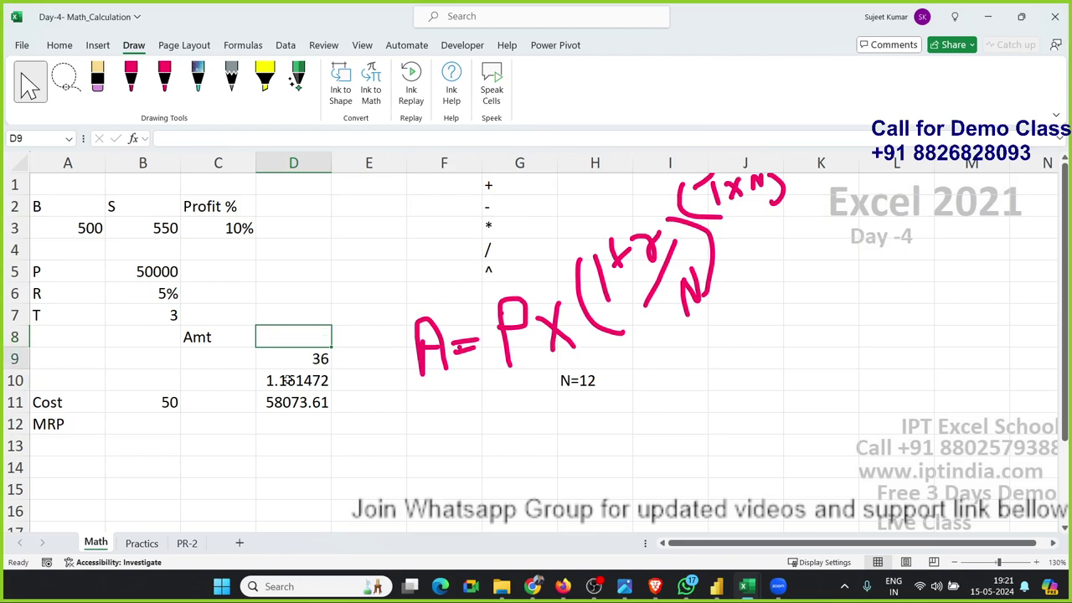
pyautogui.press('Down')
# Replace D9 in D10's formula with (B7*12) and clear helper cell D9.
pyautogui.doubleClick(292, 357)
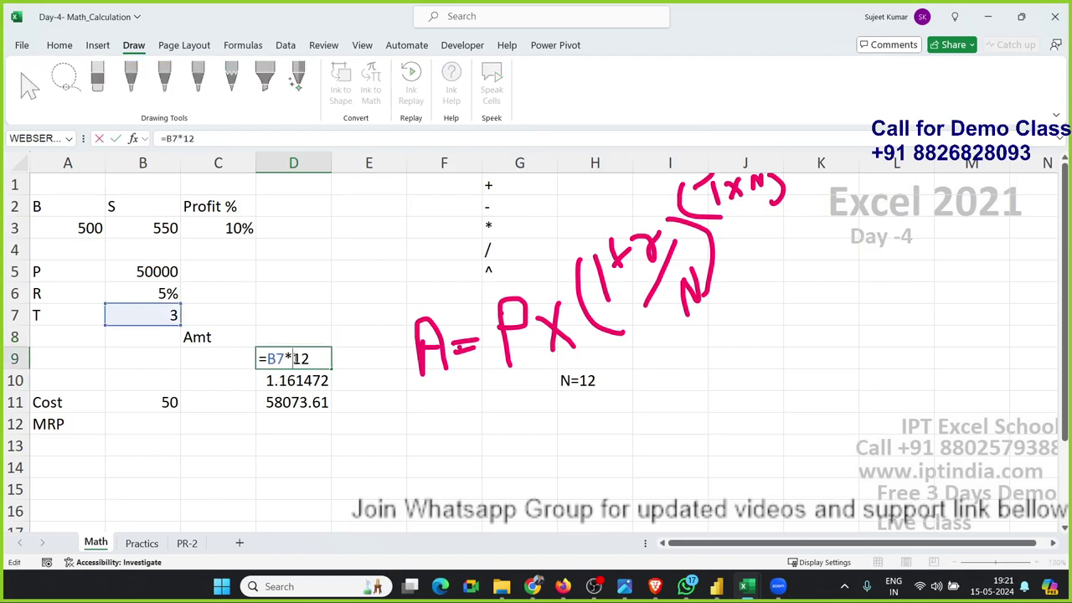
pyautogui.moveTo(267, 358); pyautogui.dragTo(328, 358)
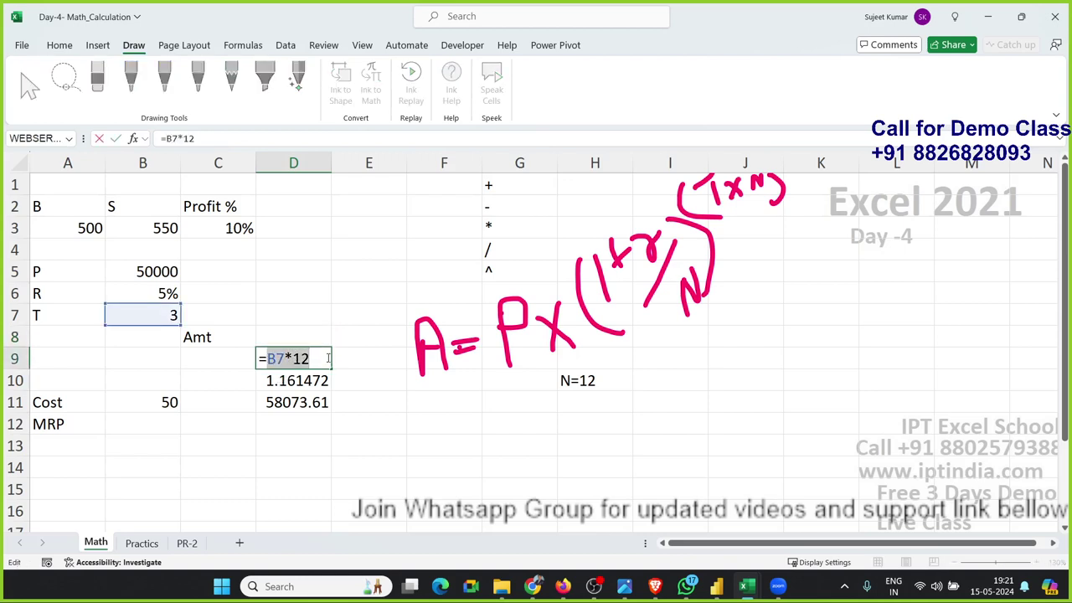
pyautogui.press('Escape')
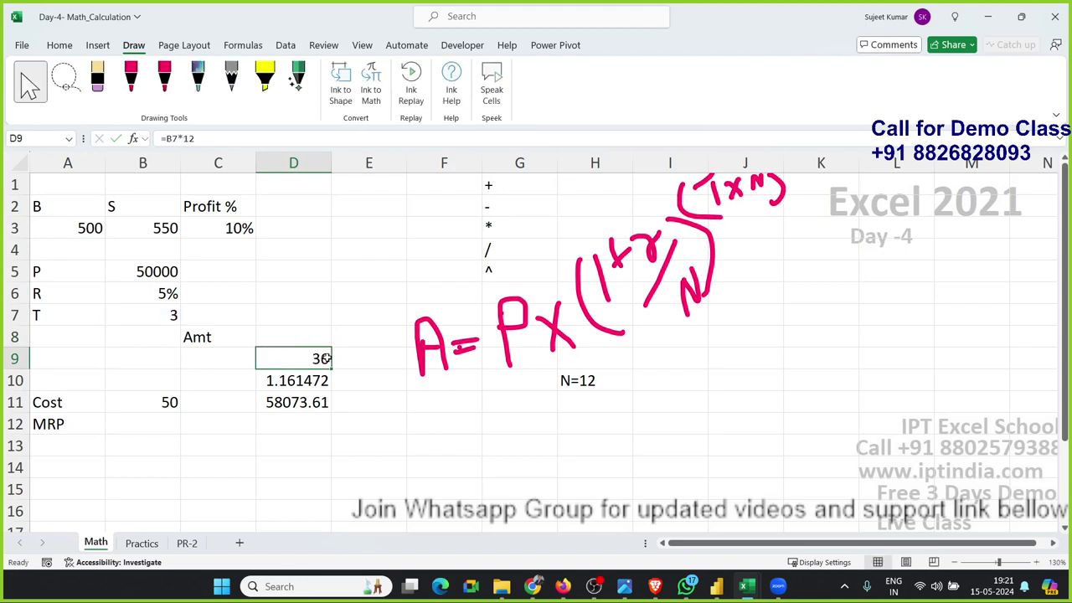
pyautogui.press('Down')
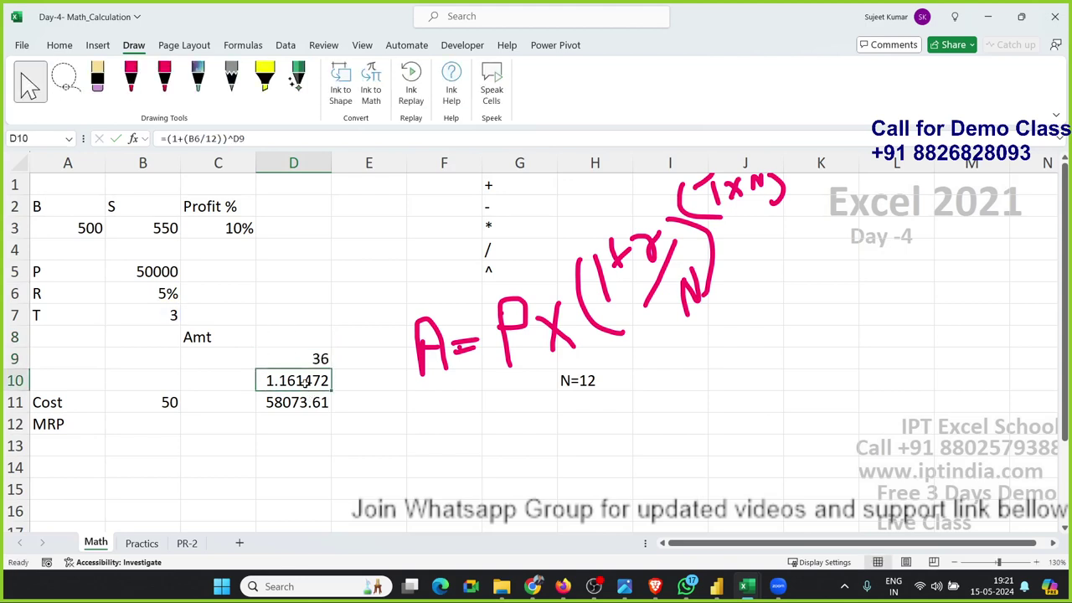
pyautogui.doubleClick(304, 380)
pyautogui.doubleClick(363, 380)
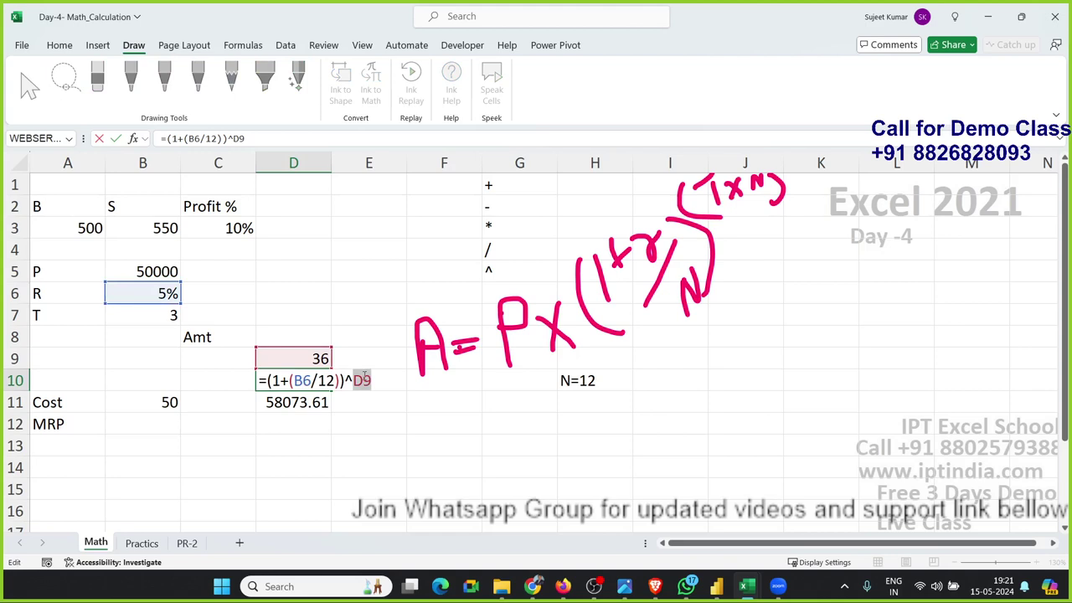
pyautogui.write('(B7*12')
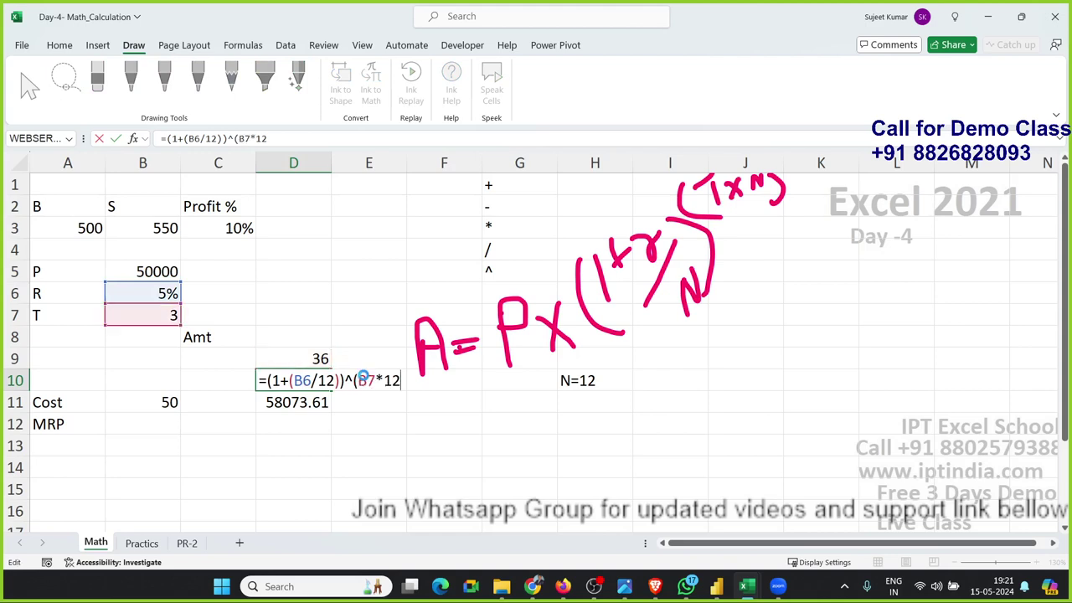
pyautogui.write(')')
pyautogui.hotkey('ctrl', 'Return')
pyautogui.press('Return')
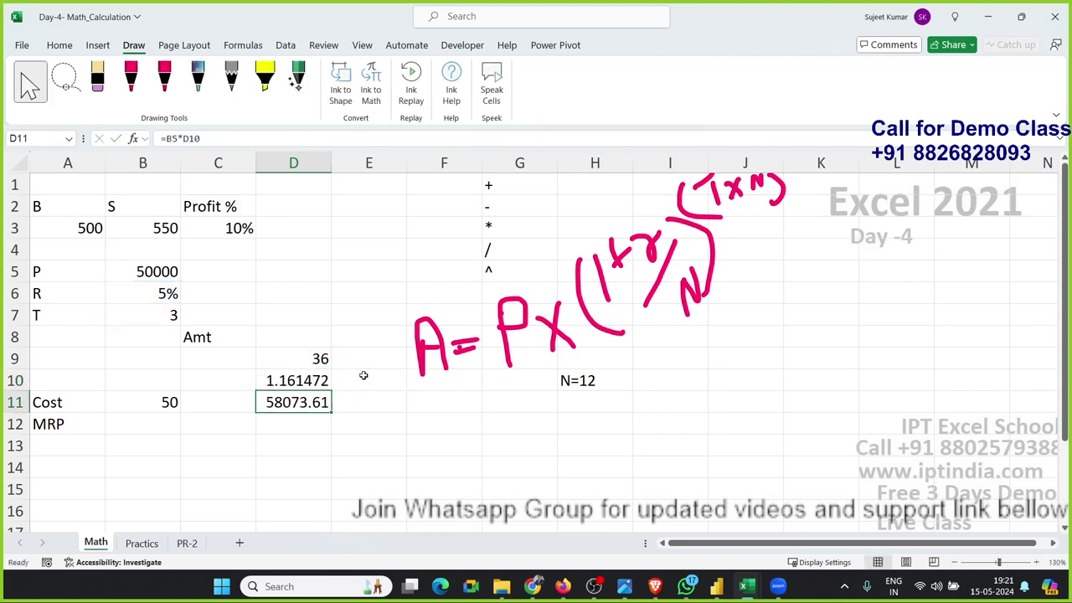
pyautogui.press('Up')
pyautogui.press('Up')
pyautogui.press('Delete')
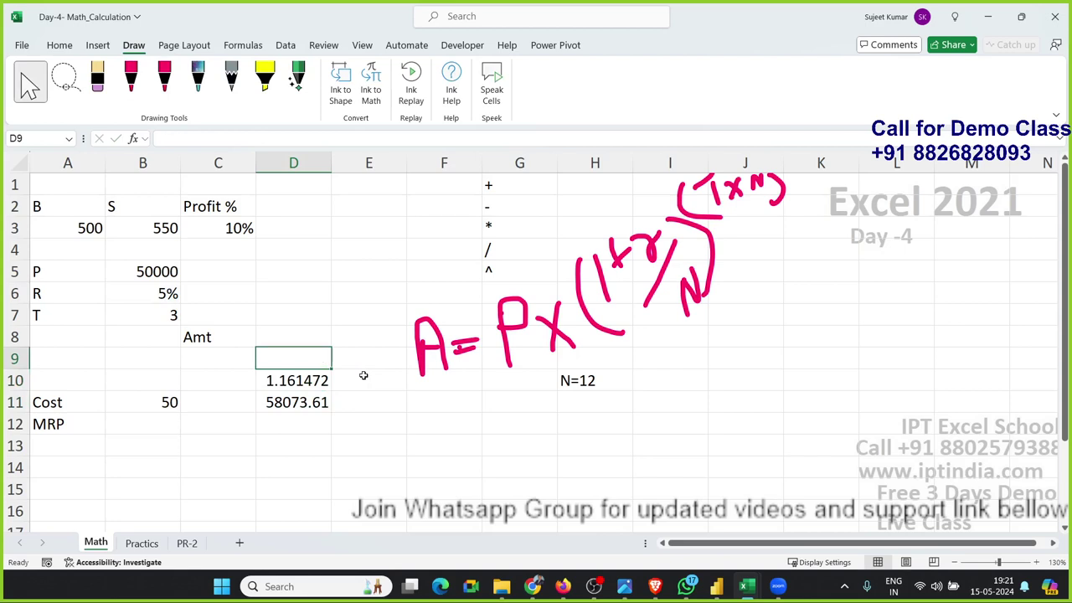
# Replace D11's D10 reference with D10's compound factor in parentheses, making =B5*((1+(B6/12))^(B7*12)).
pyautogui.doubleClick(303, 381)
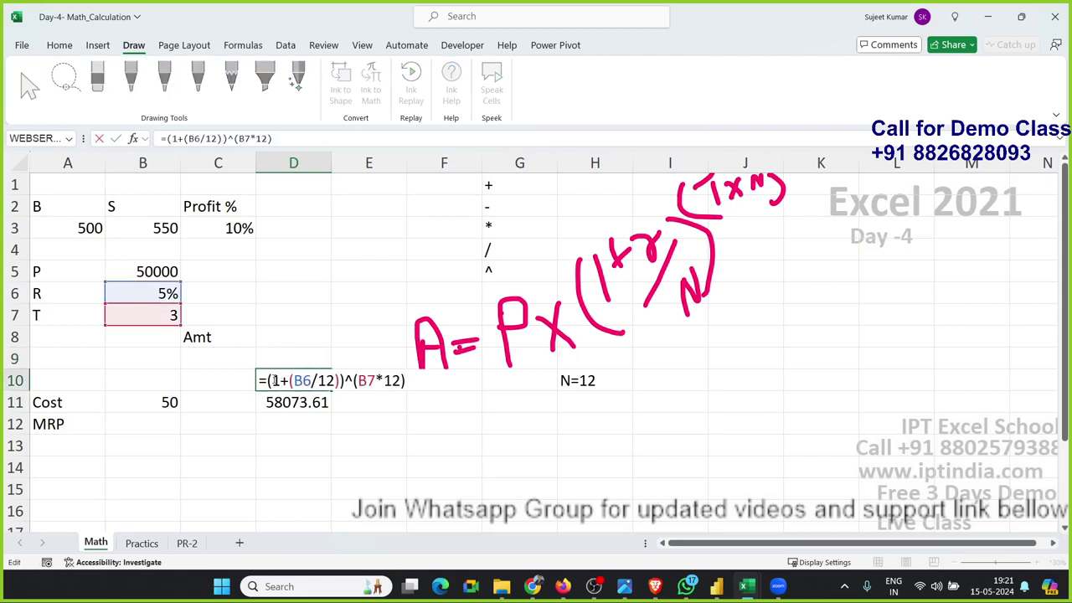
pyautogui.moveTo(267, 380); pyautogui.dragTo(436, 377)
pyautogui.hotkey('ctrl', 'c')
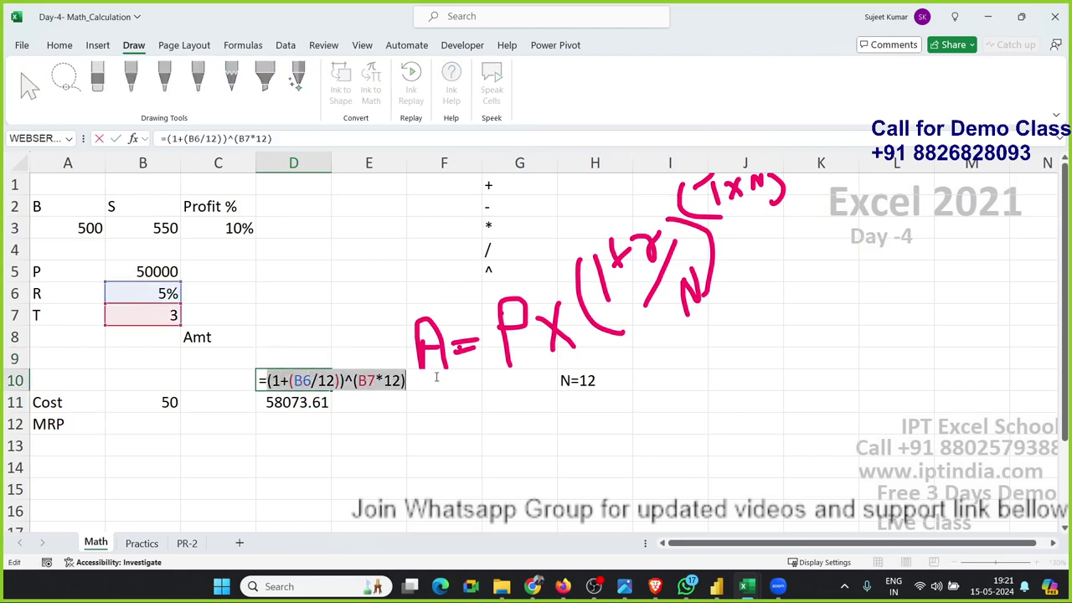
pyautogui.press('Return')
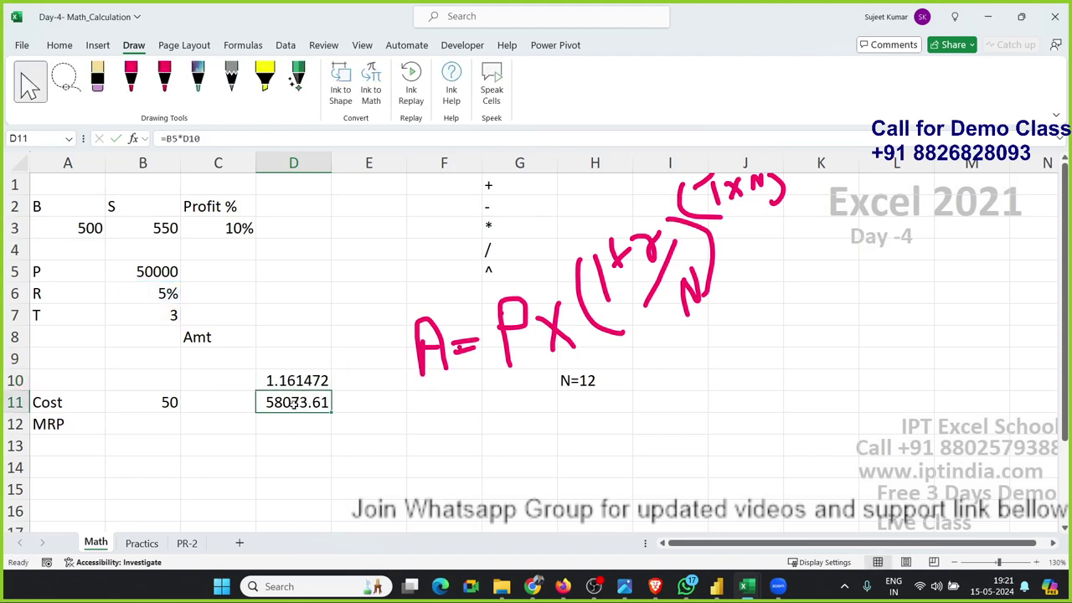
pyautogui.doubleClick(294, 403)
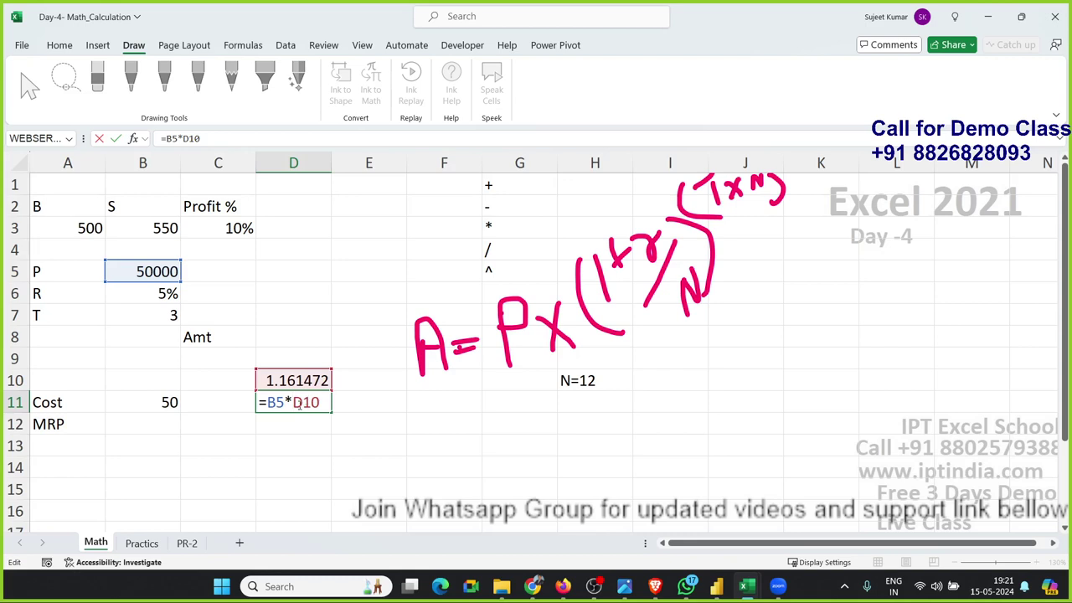
pyautogui.doubleClick(301, 403)
pyautogui.write('(')
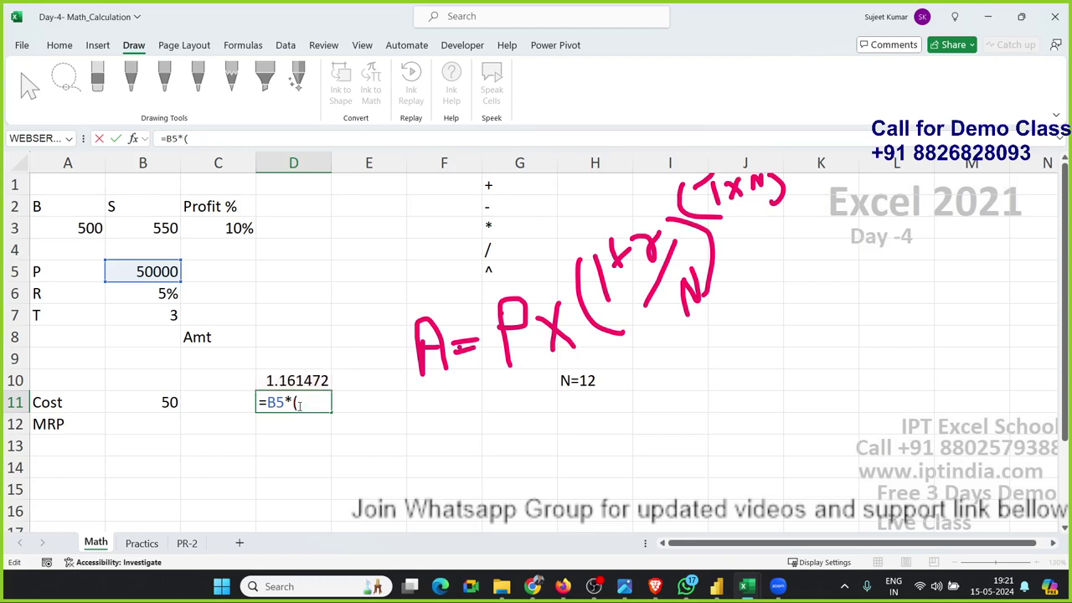
pyautogui.hotkey('ctrl', 'v')
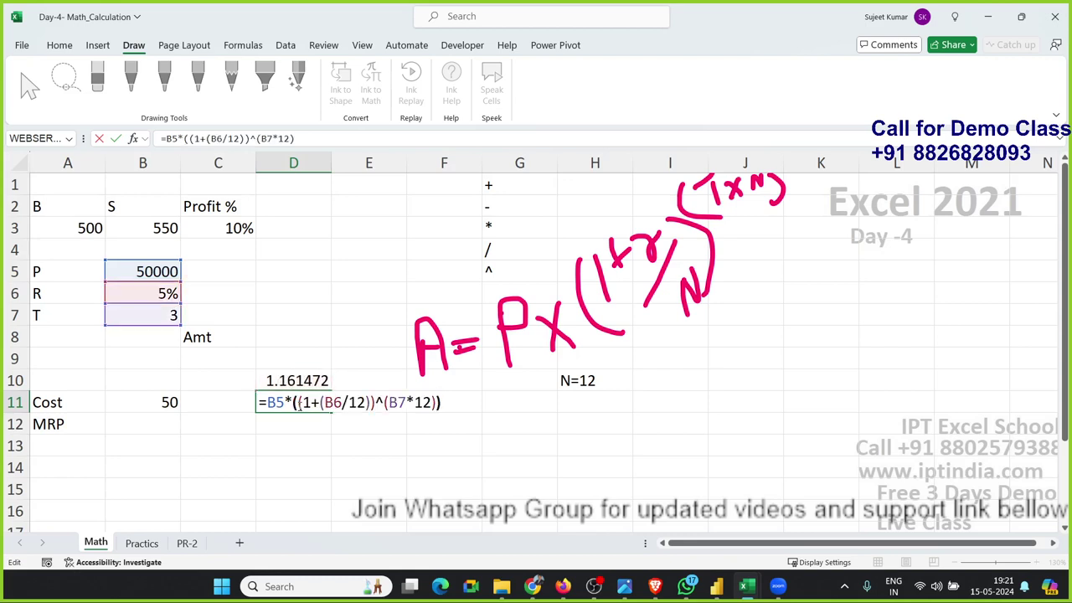
pyautogui.write(')')
pyautogui.press('Return')
pyautogui.press('Up')
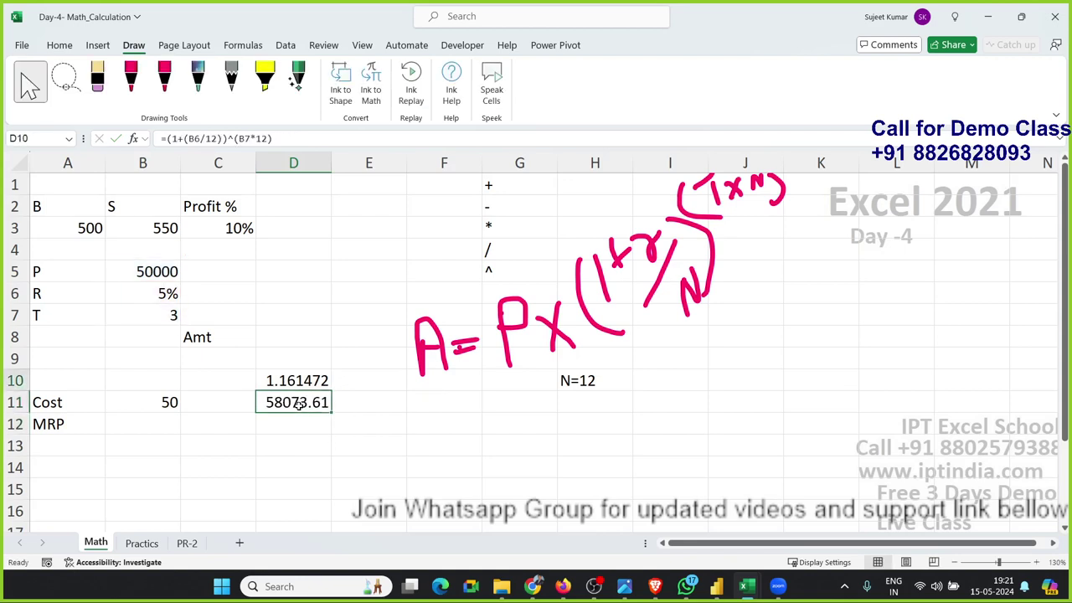
pyautogui.press('Up')
pyautogui.click(299, 405)
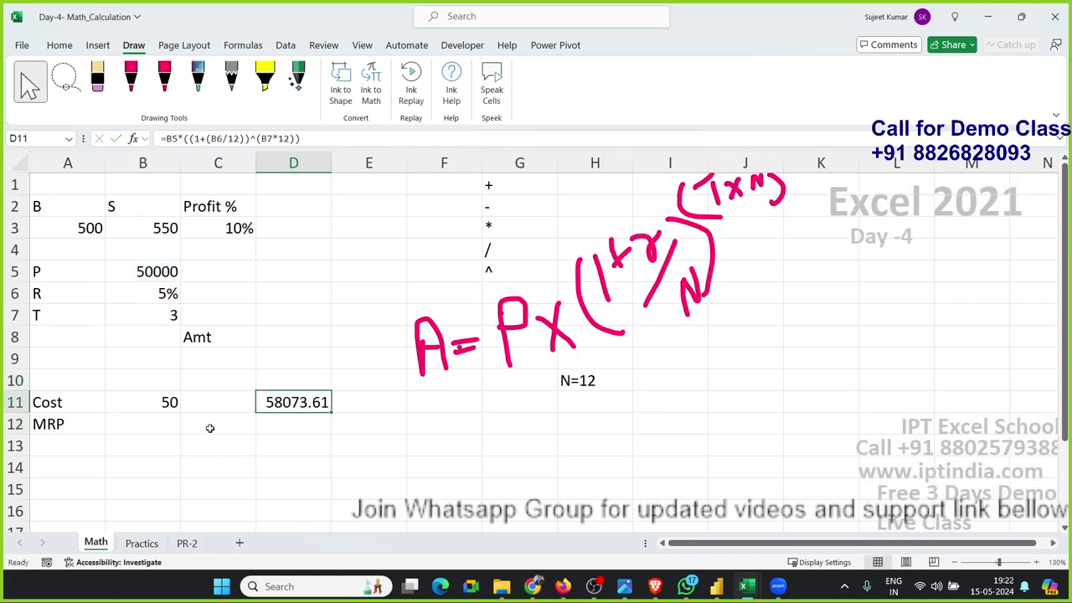
# Move the 58073.61 amount formula from D11 to C9 beside Amt.
pyautogui.moveTo(279, 394); pyautogui.dragTo(219, 358)
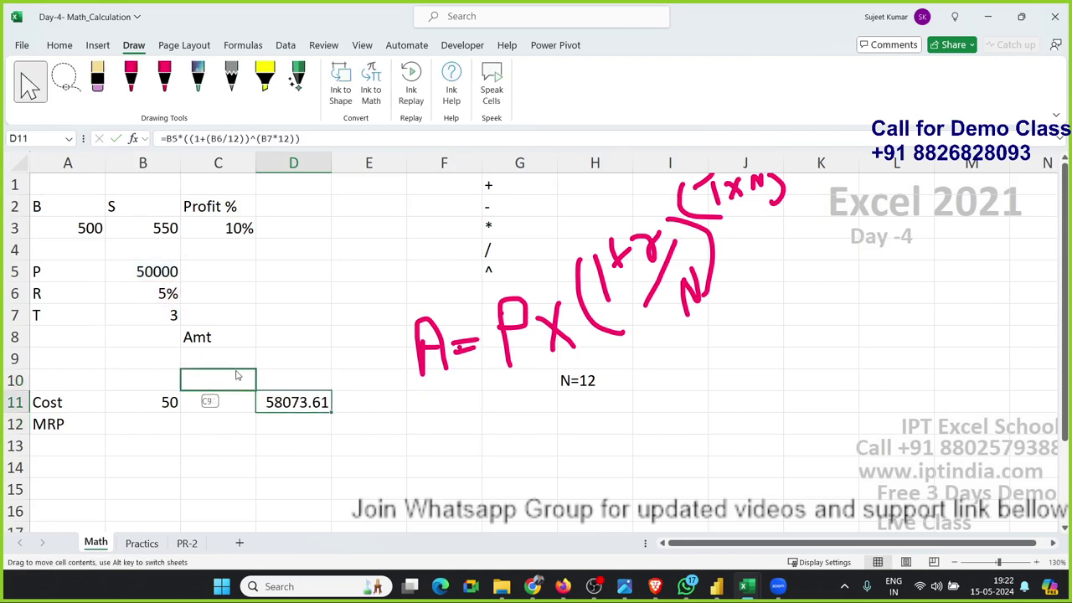
pyautogui.doubleClick(220, 359)
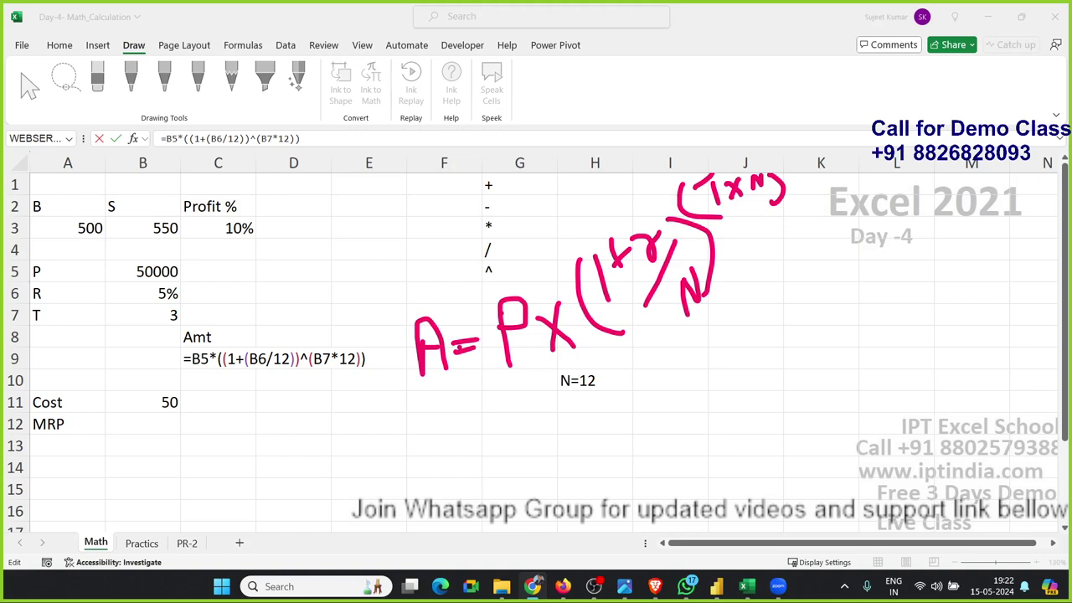
pyautogui.click(410, 411)
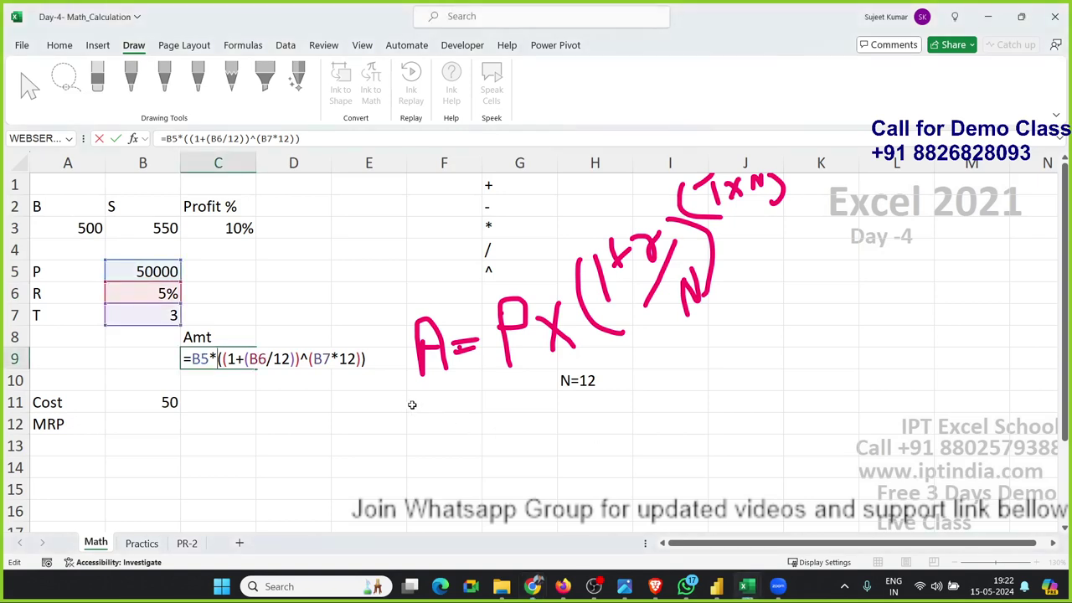
pyautogui.press('Return')
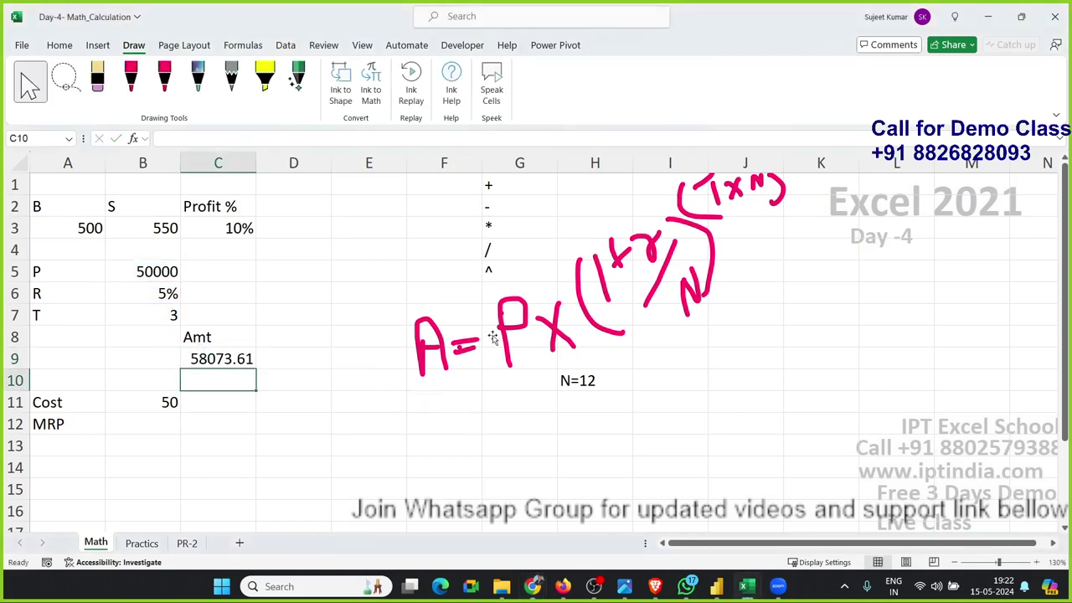
# Erase the two handwritten ink formula notes from the sheet.
pyautogui.click(493, 337)
pyautogui.press('Delete')
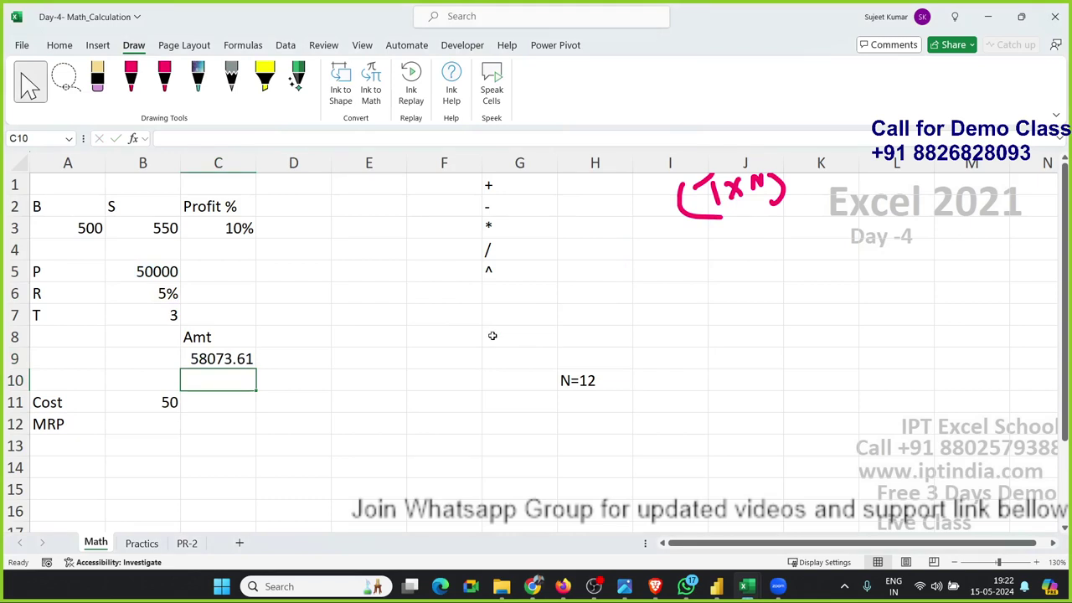
pyautogui.click(700, 214)
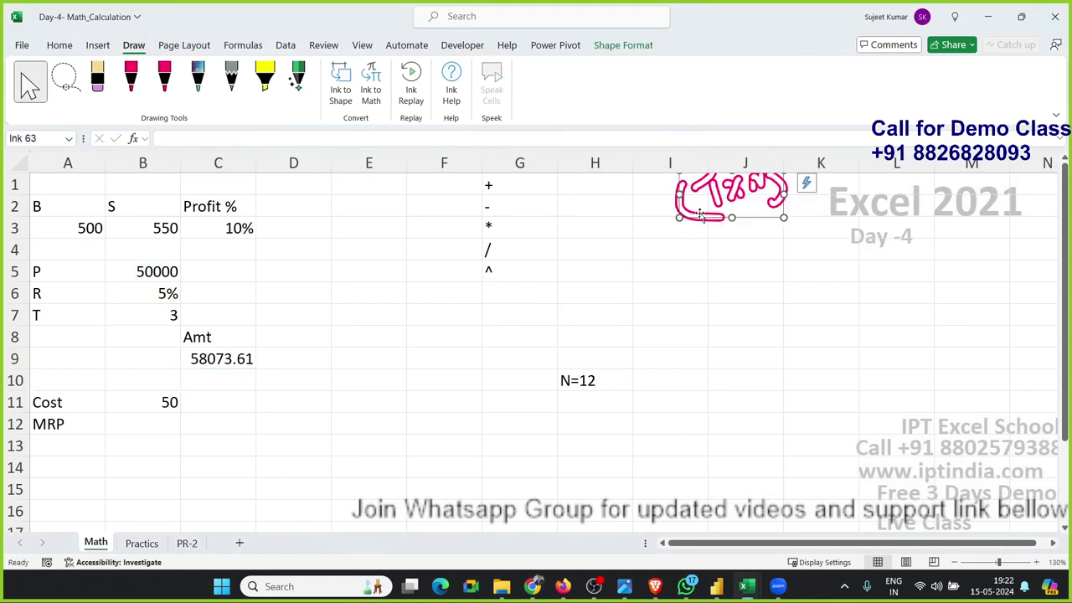
pyautogui.press('Delete')
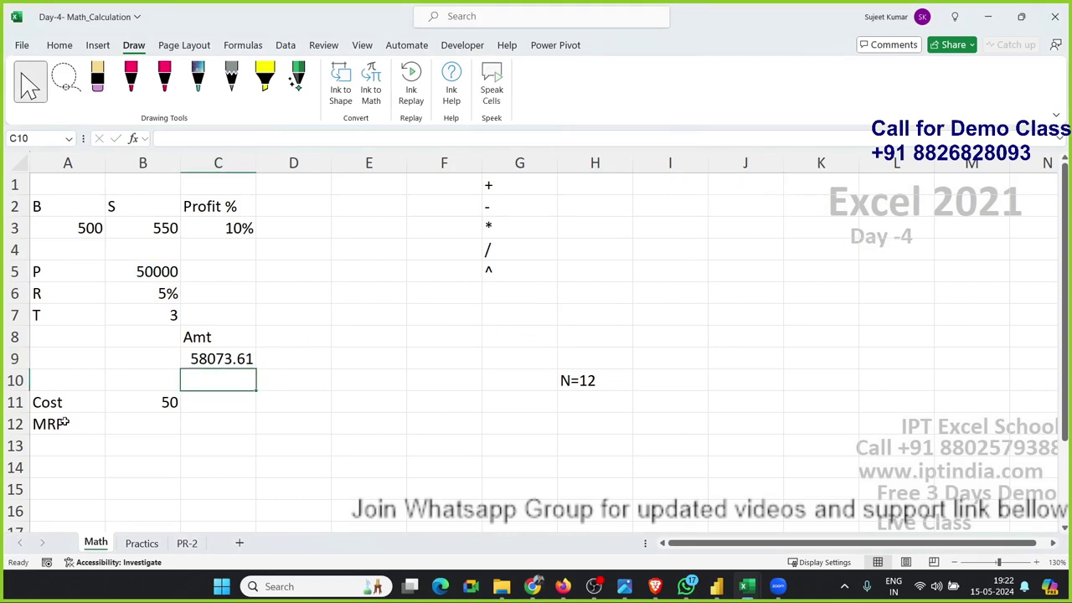
pyautogui.click(147, 435)
pyautogui.click(152, 423)
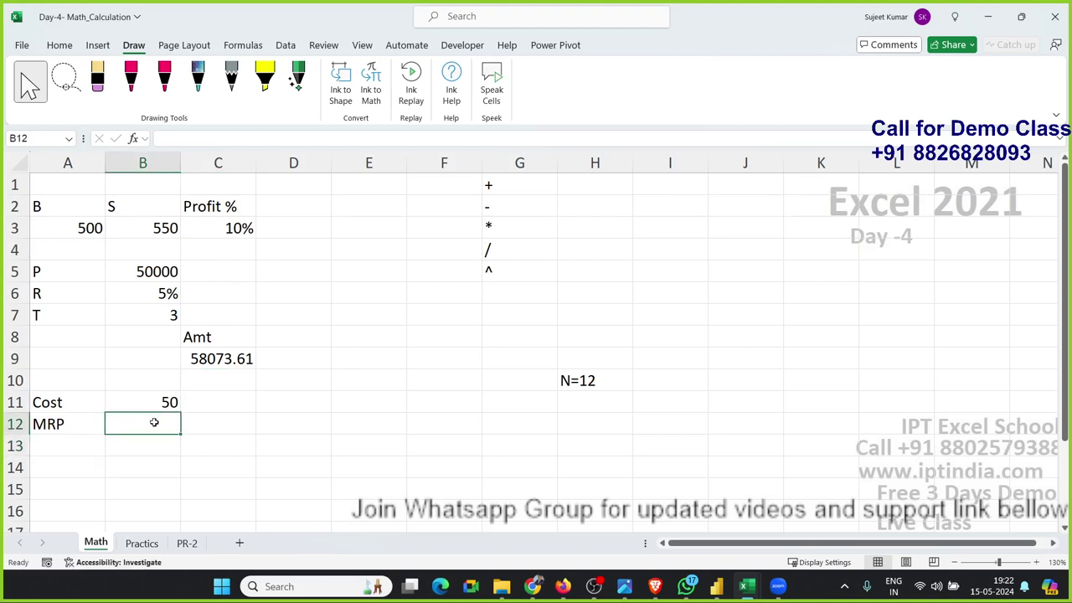
# Enter the 5% markup formula =B11*5% in D12, giving 2.5.
pyautogui.click(293, 423)
pyautogui.write('=')
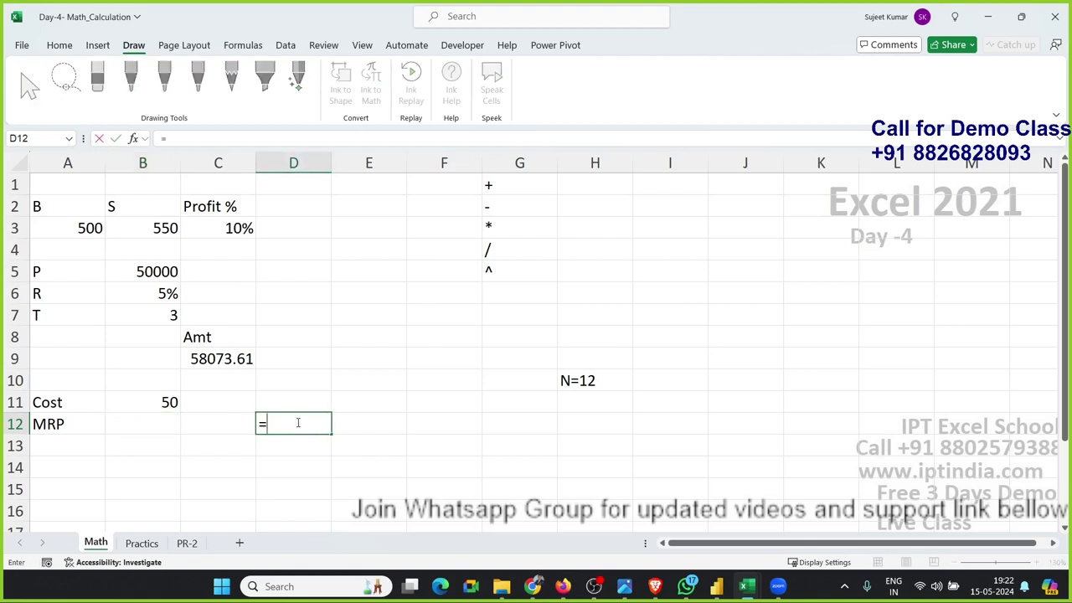
pyautogui.press('Left')
pyautogui.press('Up')
pyautogui.press('Left')
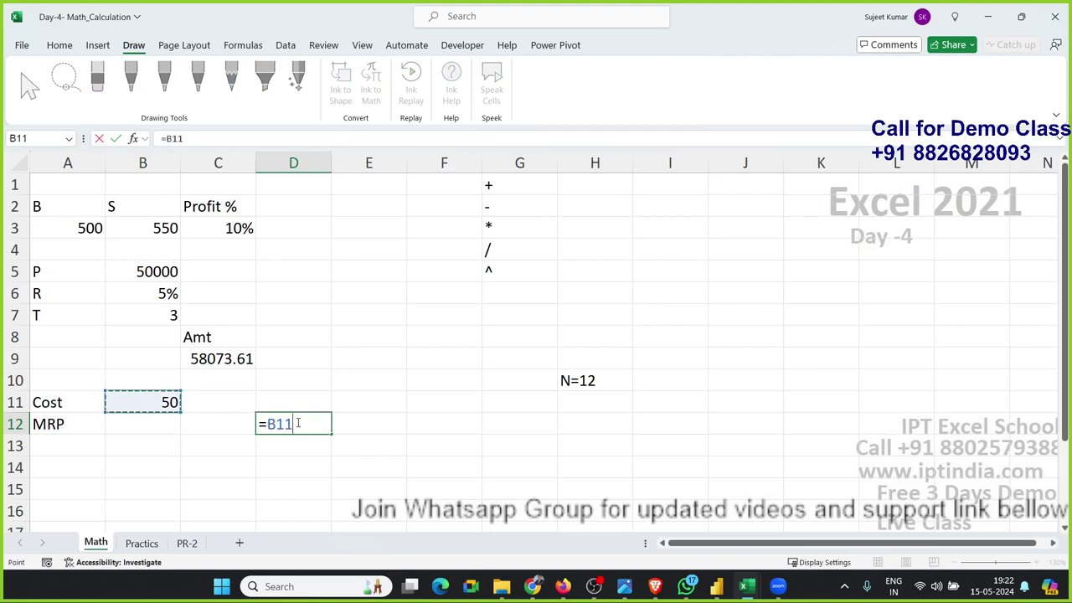
pyautogui.write('*5%')
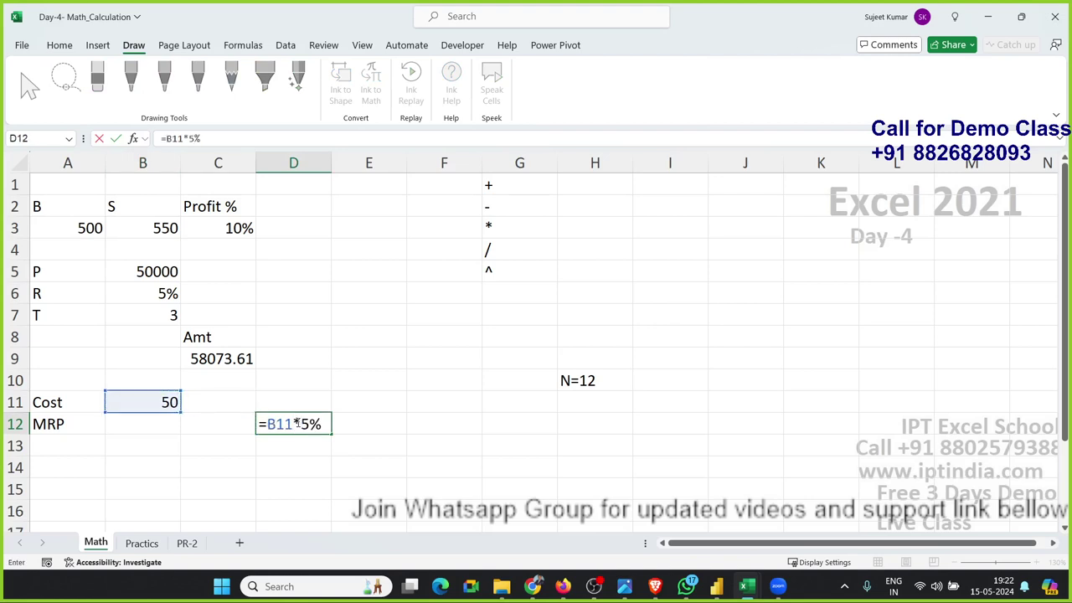
pyautogui.press('Return')
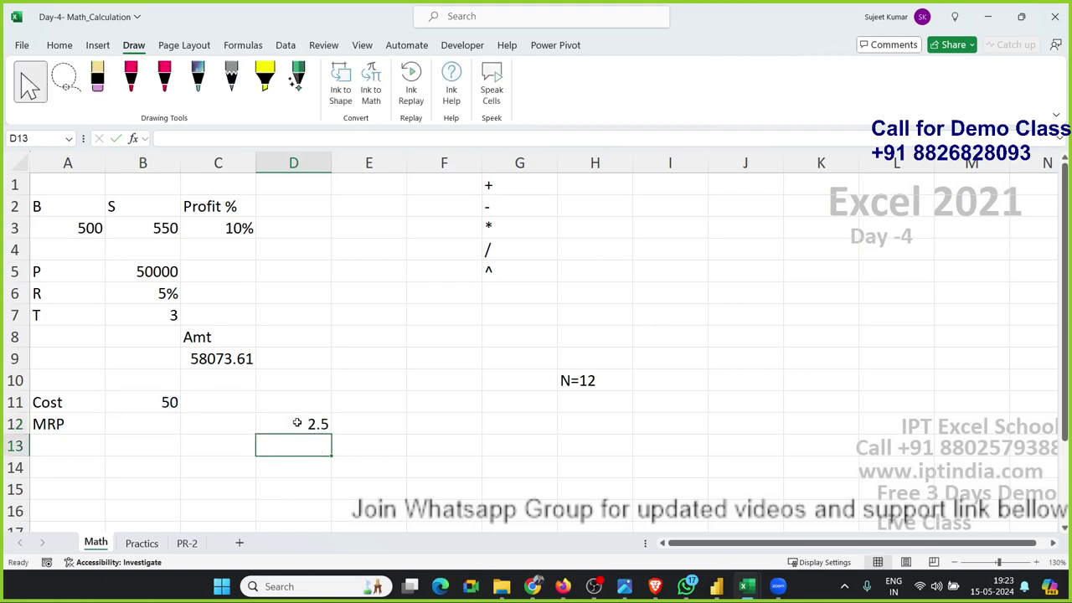
# Total the cost and markup in D13 with =B11+D12, giving 52.5.
pyautogui.write('=')
pyautogui.press('Left')
pyautogui.press('Left')
pyautogui.press('Up')
pyautogui.press('Up')
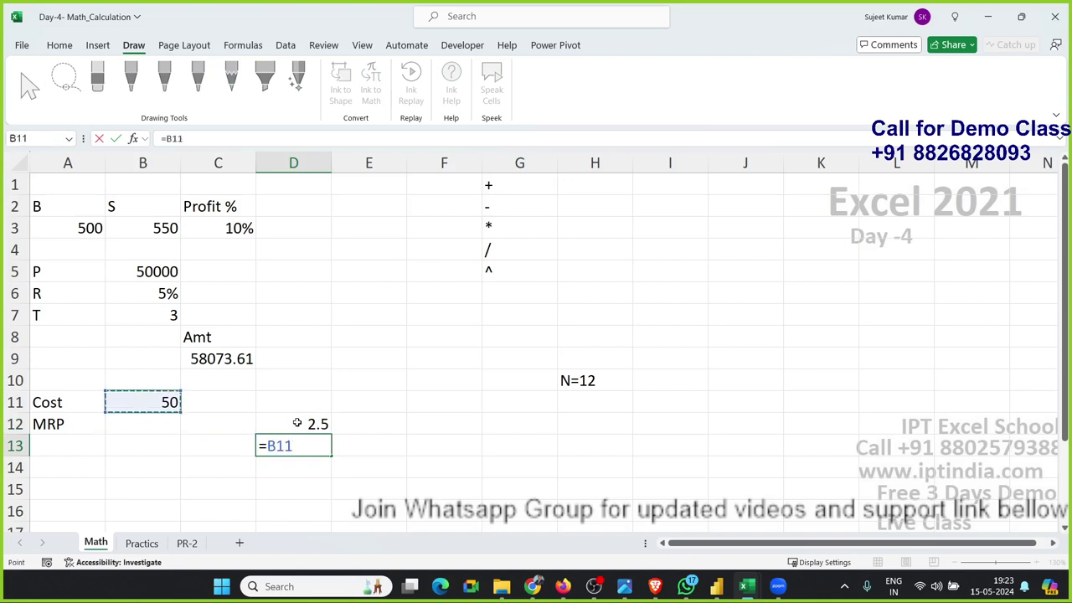
pyautogui.write('+')
pyautogui.press('Up')
pyautogui.press('Return')
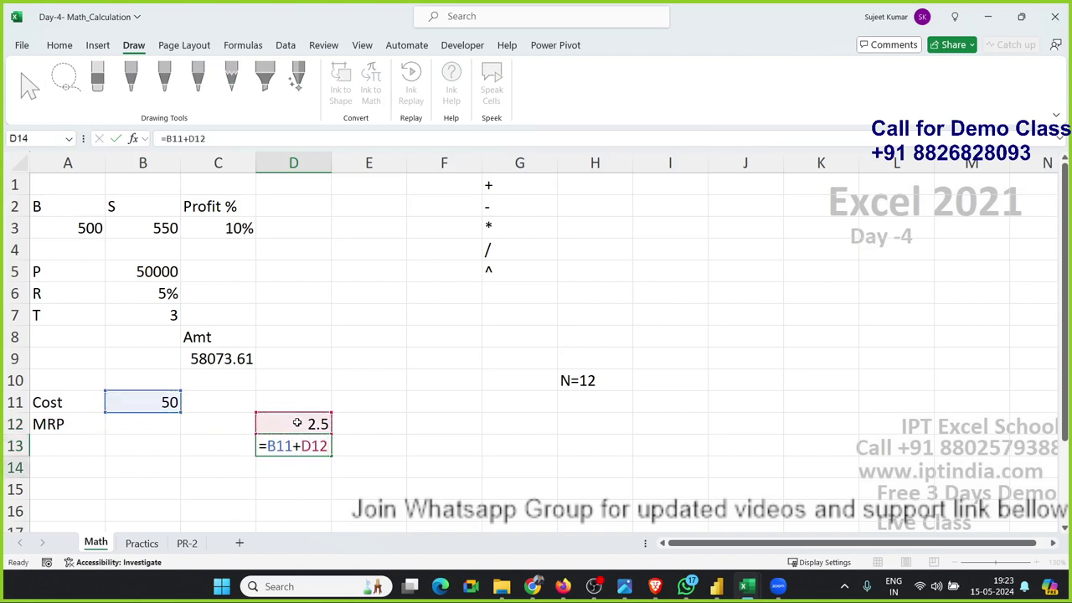
# Start a formula in E12 that references D13.
pyautogui.press('Right')
pyautogui.press('Up')
pyautogui.press('Up')
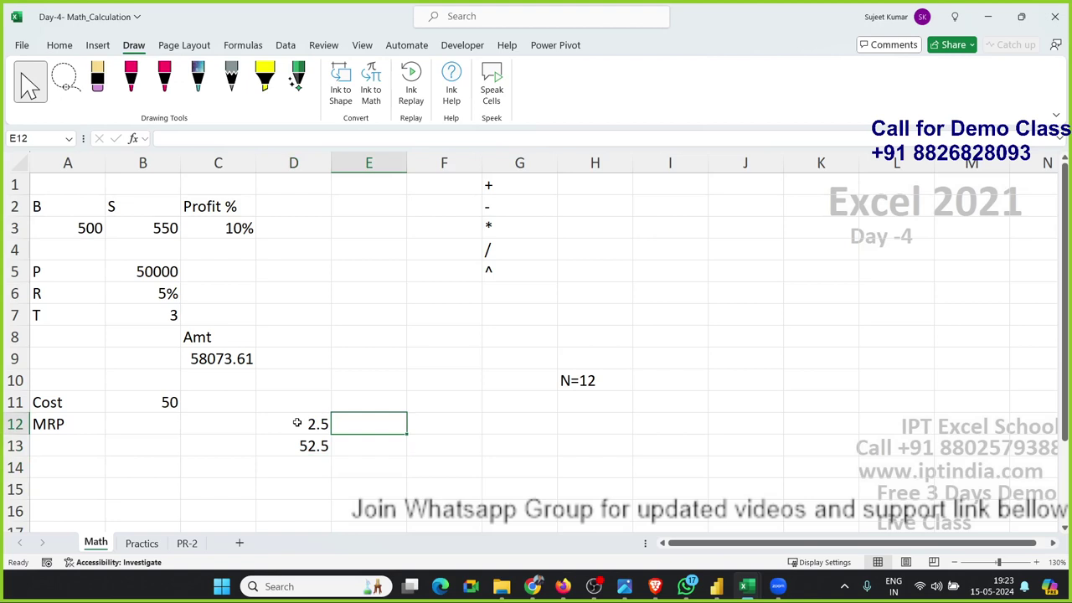
pyautogui.write('=')
pyautogui.press('Down')
pyautogui.press('Left')
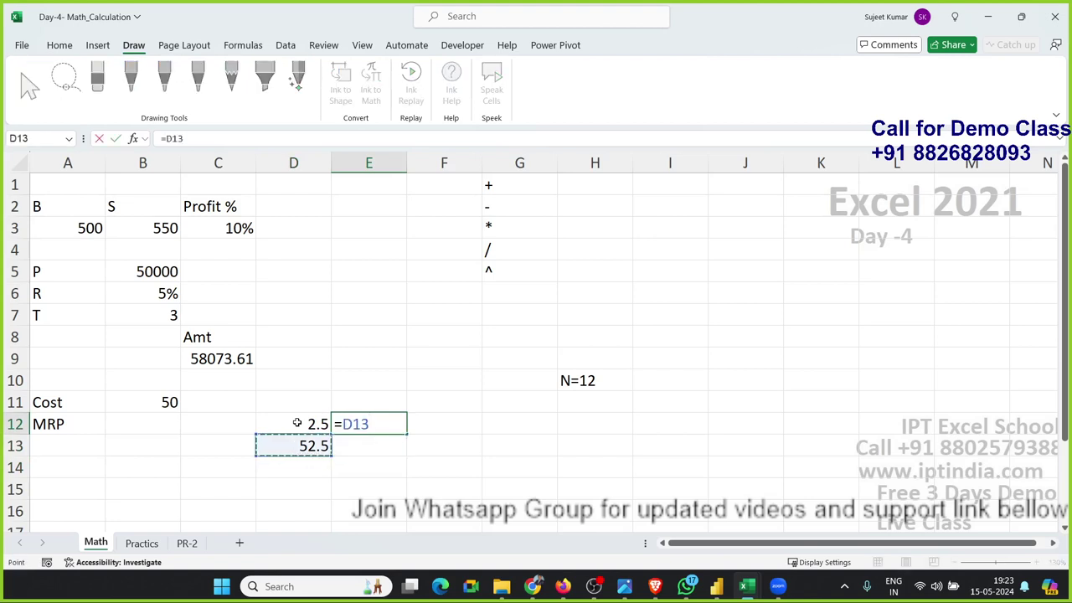
# Finish E12 as =D13*10% (5.25) and total E13 as =D13+E12 (57.75).
pyautogui.write('*')
pyautogui.write('1')
pyautogui.write('0%')
pyautogui.press('Return')
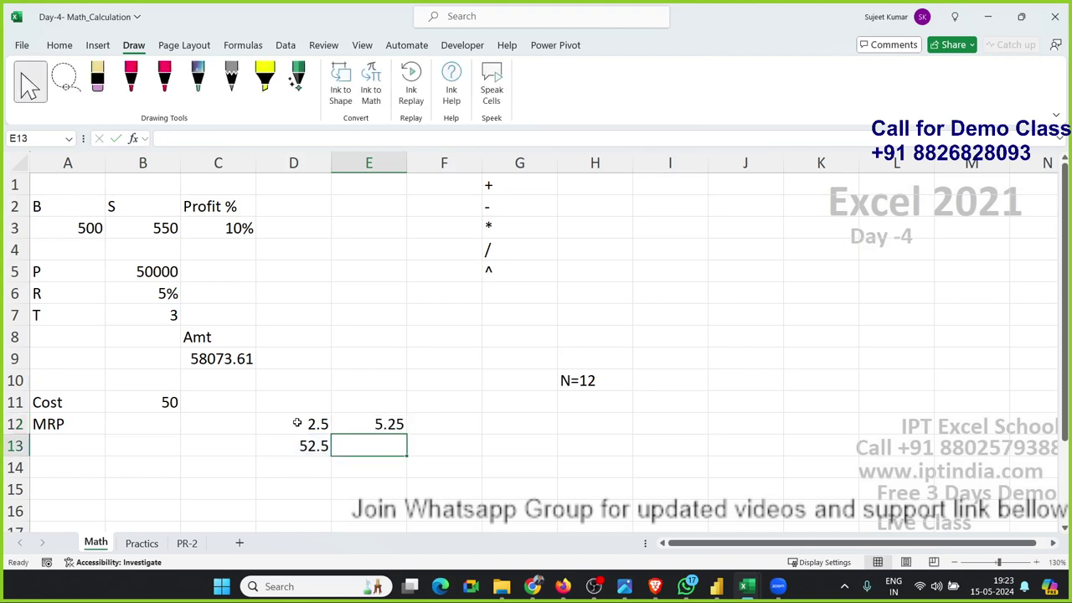
pyautogui.write('=')
pyautogui.press('Left')
pyautogui.write('+')
pyautogui.press('Up')
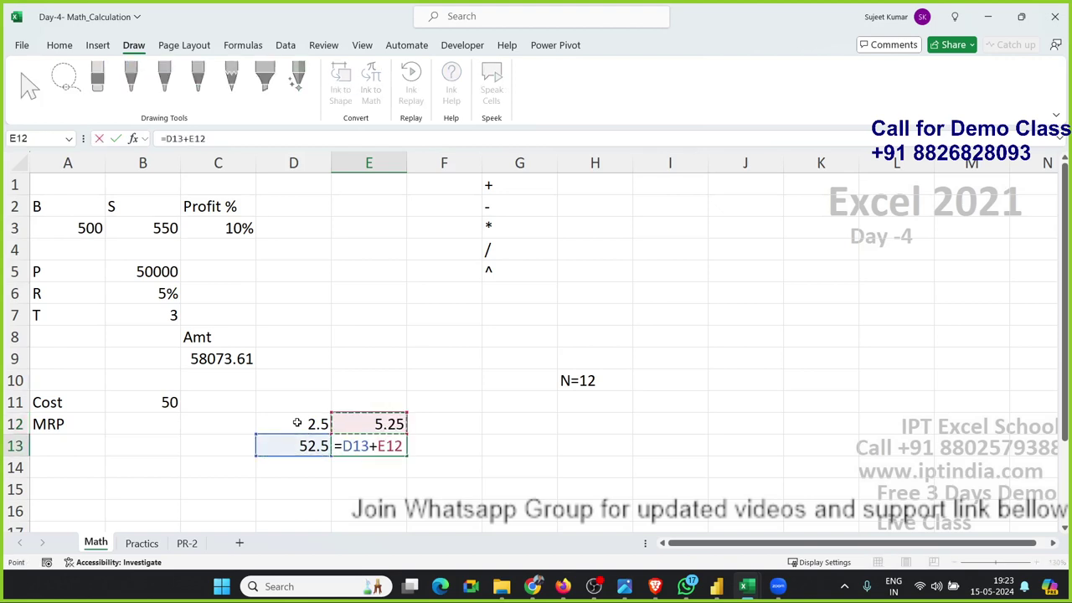
pyautogui.press('Return')
# Enter the 15% markup formula =E13*15% in F12, giving 8.6625.
pyautogui.press('Up')
pyautogui.press('Right')
pyautogui.press('Up')
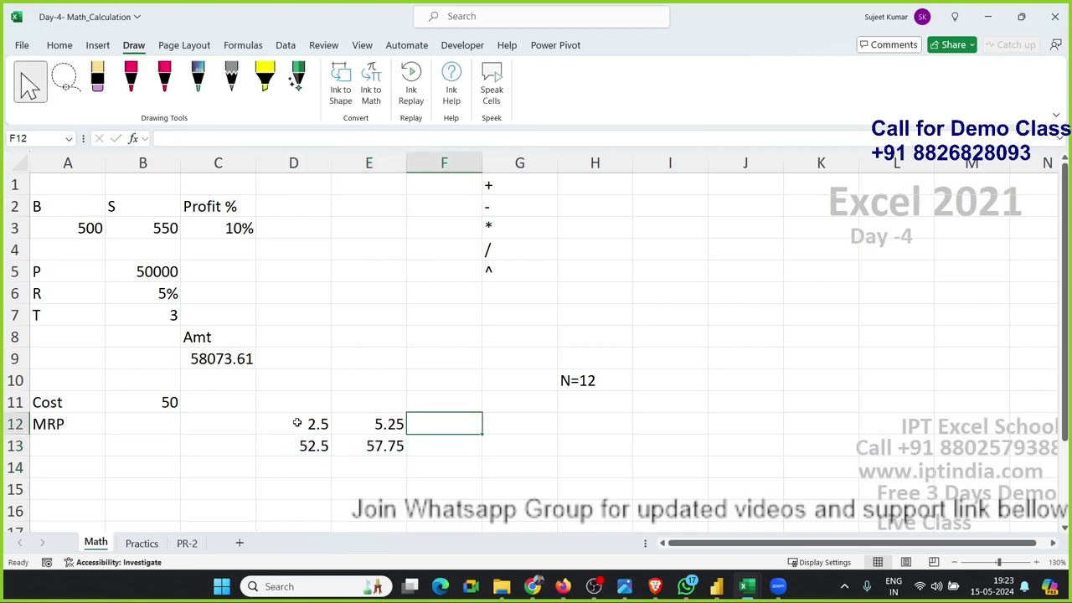
pyautogui.write('=')
pyautogui.press('Down')
pyautogui.press('Left')
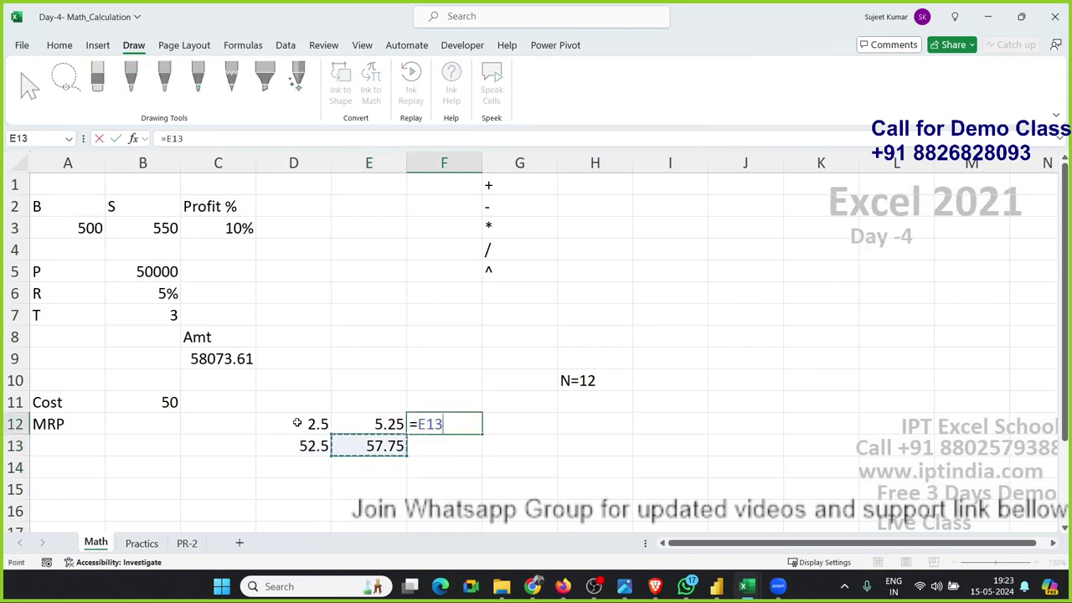
pyautogui.write('*15%')
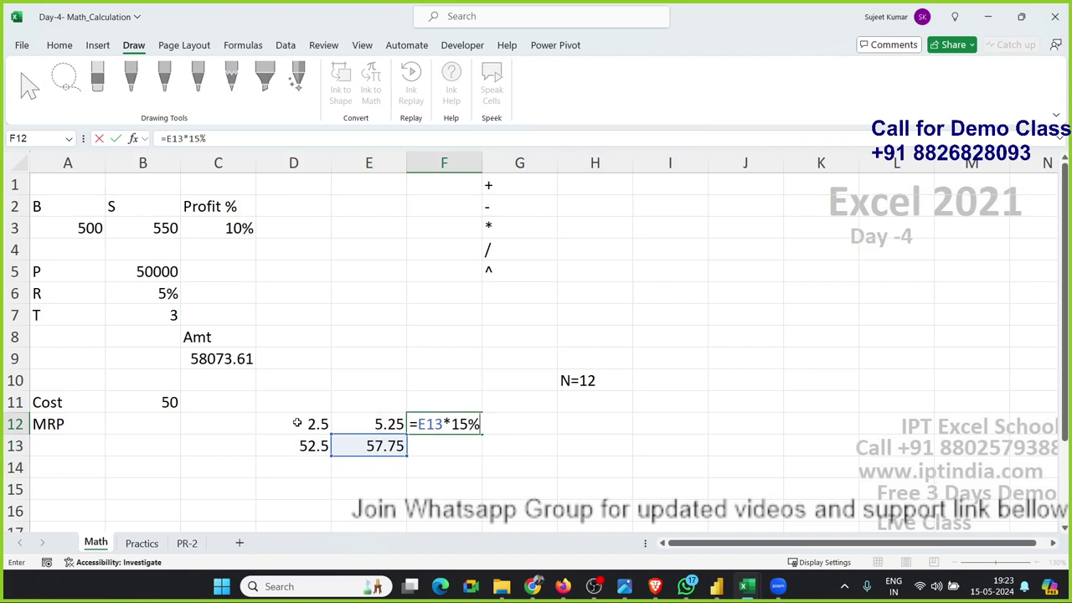
pyautogui.press('Return')
# Total F13 as =E13+F12, giving 66.4125.
pyautogui.write('=')
pyautogui.press('Left')
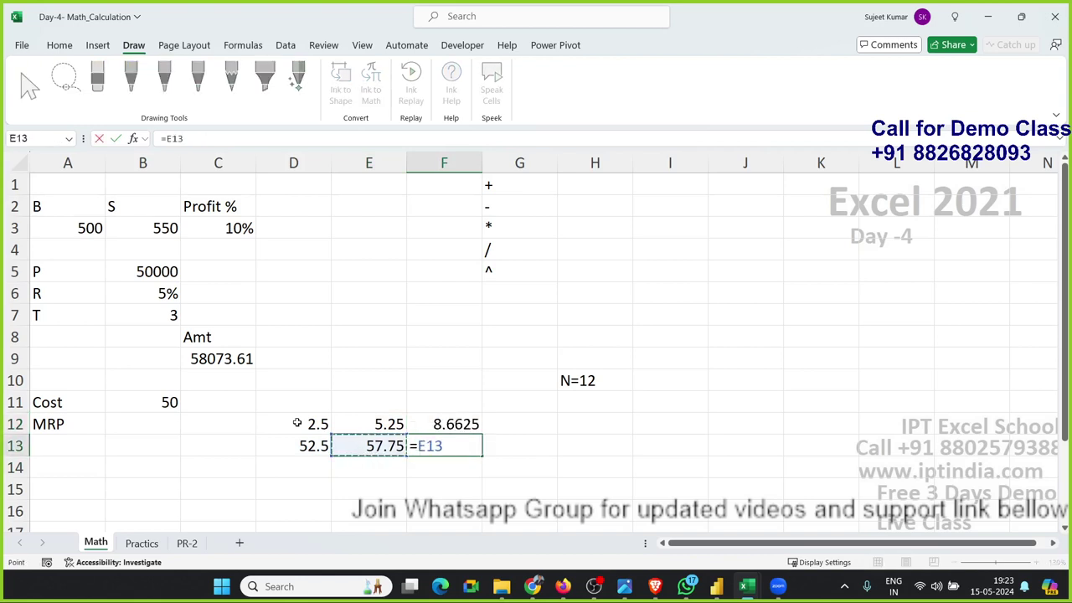
pyautogui.write('+')
pyautogui.press('Up')
pyautogui.press('Return')
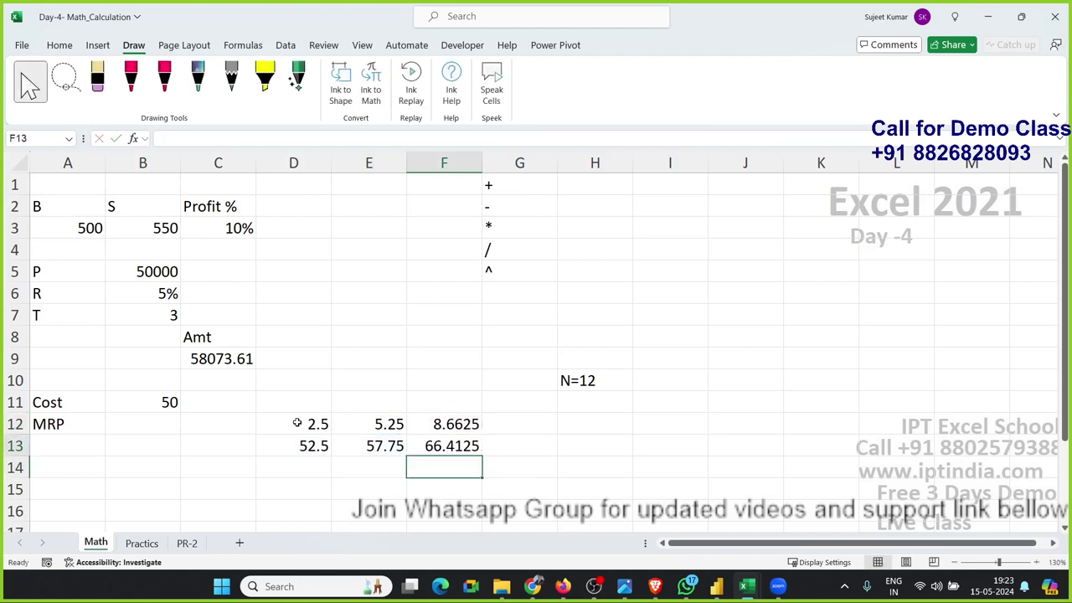
pyautogui.press('Up')
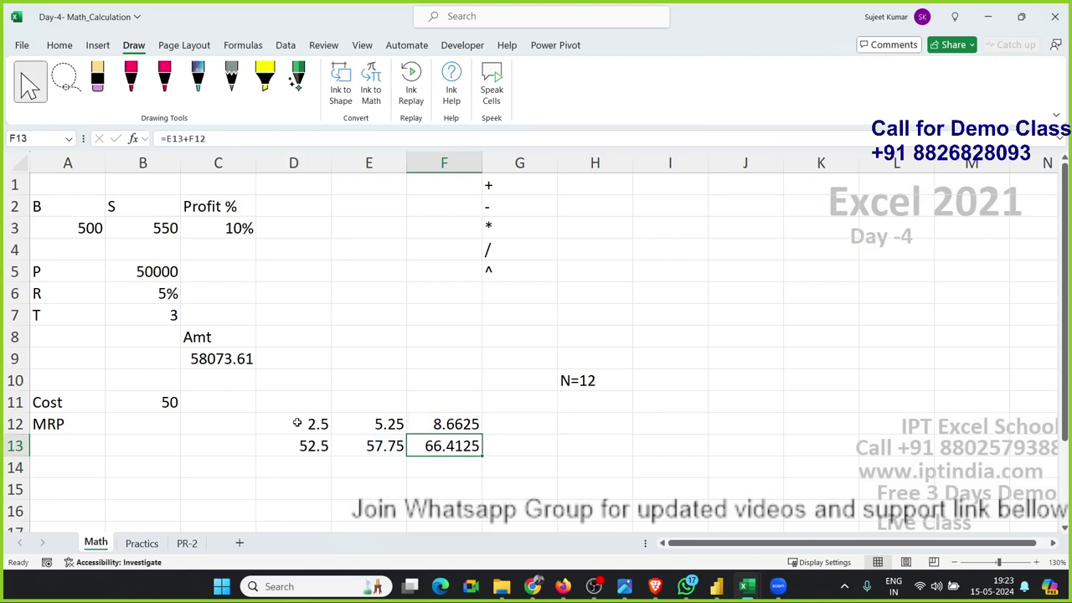
pyautogui.press('Up')
pyautogui.press('Down')
pyautogui.press('Right')
# Review the markup and total formulas in D12:F13.
pyautogui.press('Up')
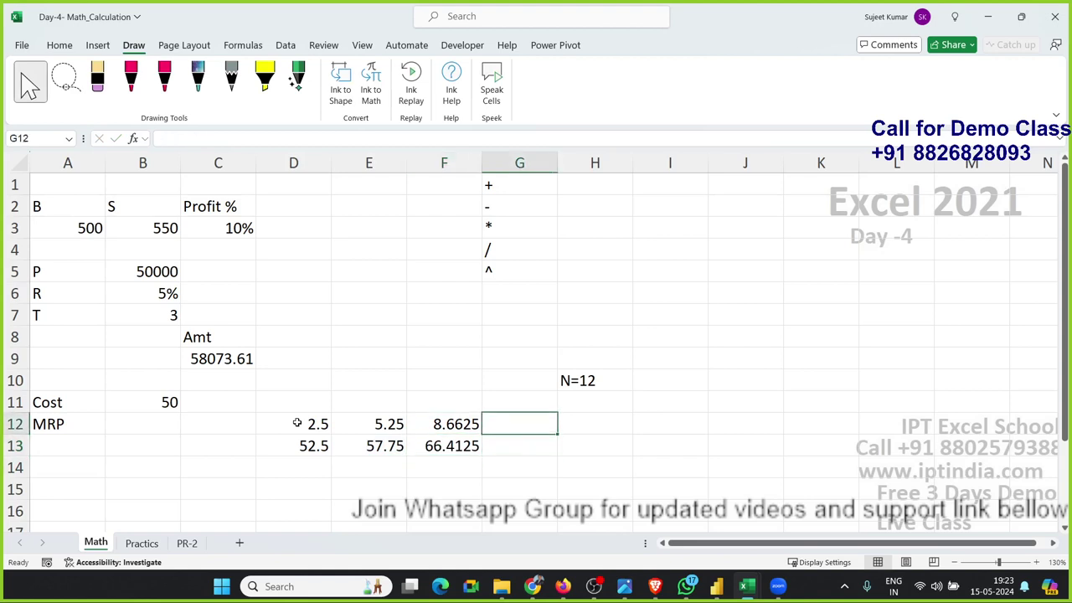
pyautogui.write('=')
pyautogui.press('Escape')
pyautogui.press('Left')
pyautogui.press('Left')
pyautogui.press('Left')
pyautogui.hotkey('shift', 'Down')
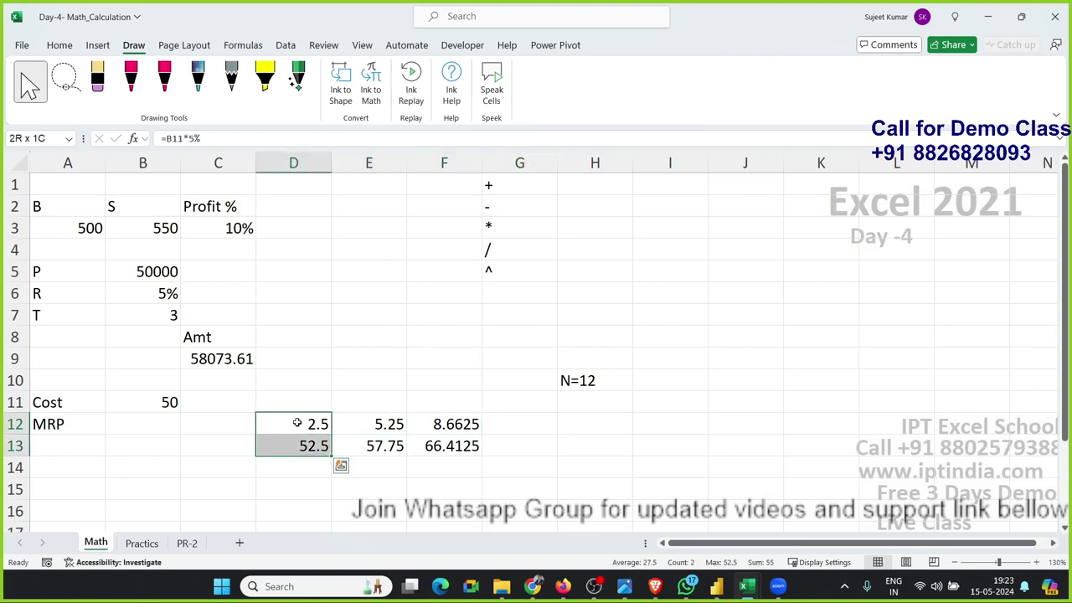
pyautogui.press('Right')
pyautogui.hotkey('shift', 'Down')
pyautogui.press('Right')
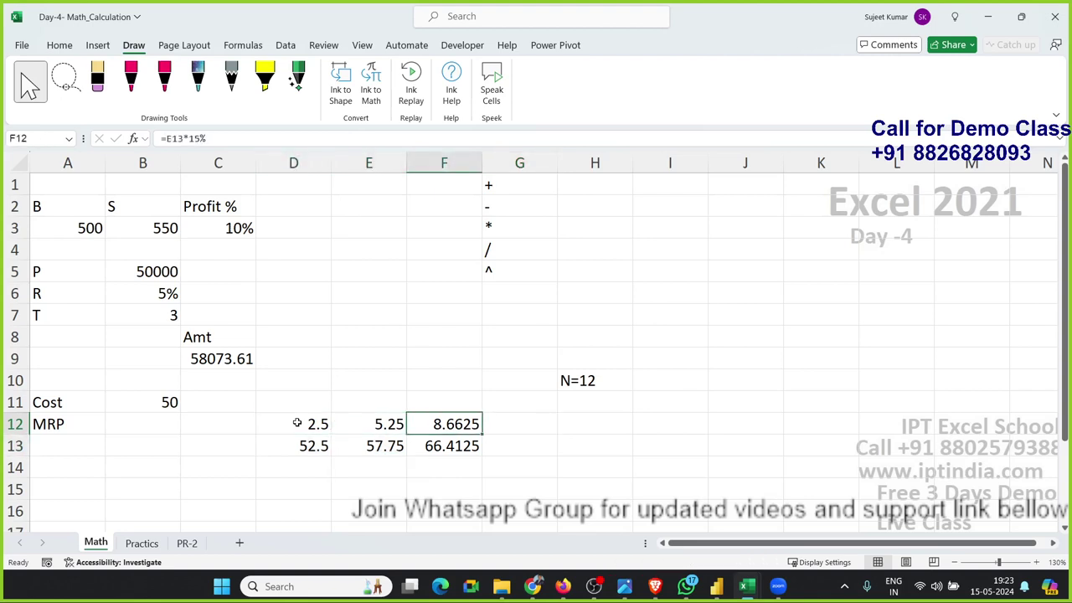
pyautogui.hotkey('shift', 'Down')
# Enter the 20% markup formula =F13*20% in G12, giving 13.2825.
pyautogui.press('Right')
pyautogui.write('=')
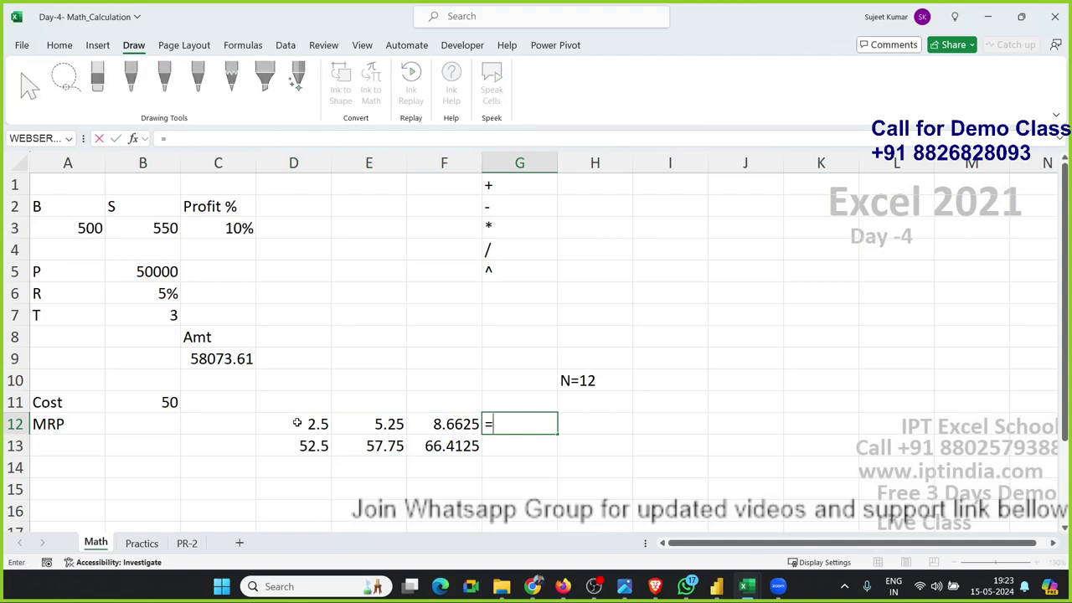
pyautogui.press('Down')
pyautogui.press('Left')
pyautogui.write('*')
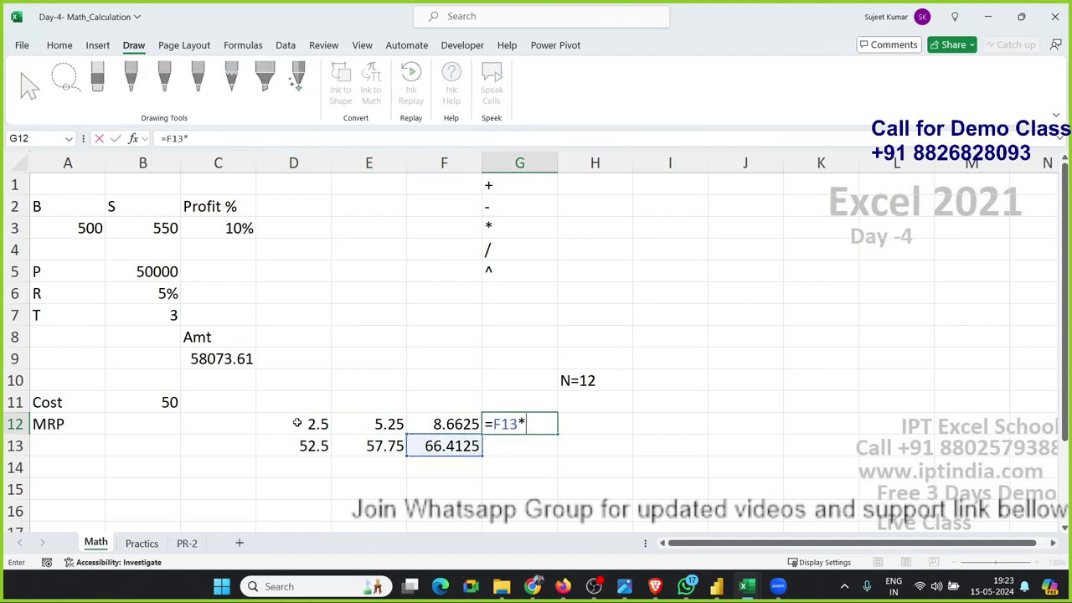
pyautogui.write('20%')
pyautogui.press('Return')
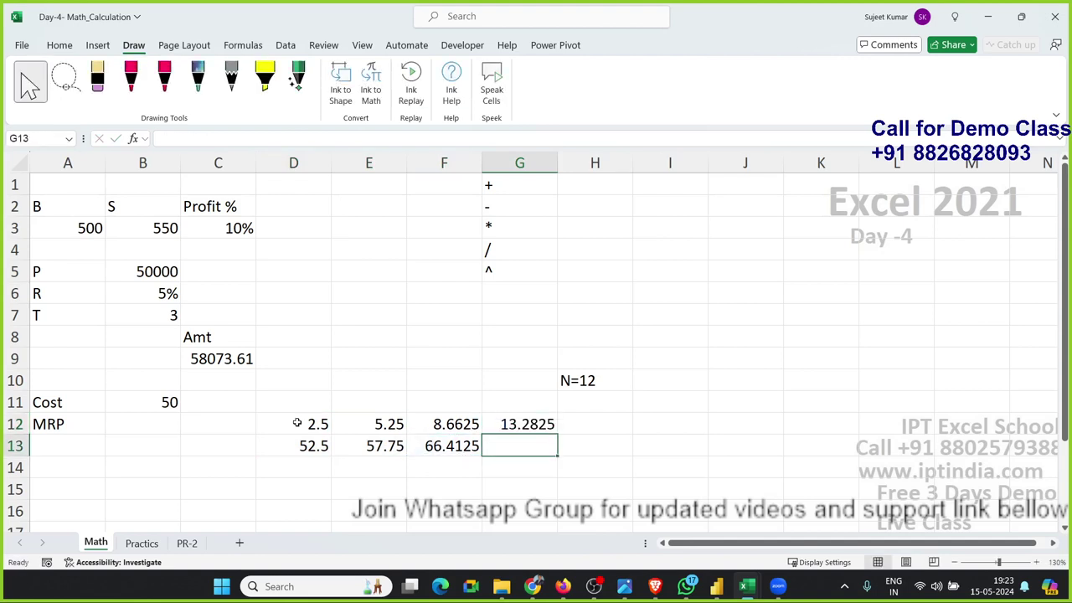
# Total G13 as =F13+G12 for 79.695 and review the D12:G13 results.
pyautogui.write('=')
pyautogui.press('Left')
pyautogui.write('+')
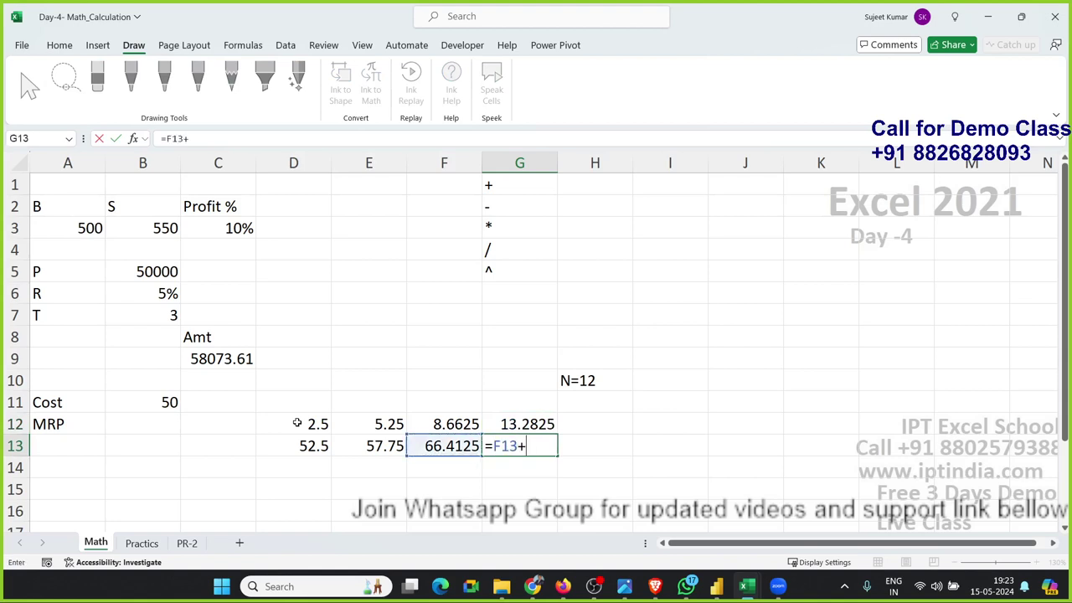
pyautogui.press('Up')
pyautogui.press('Return')
pyautogui.press('Up')
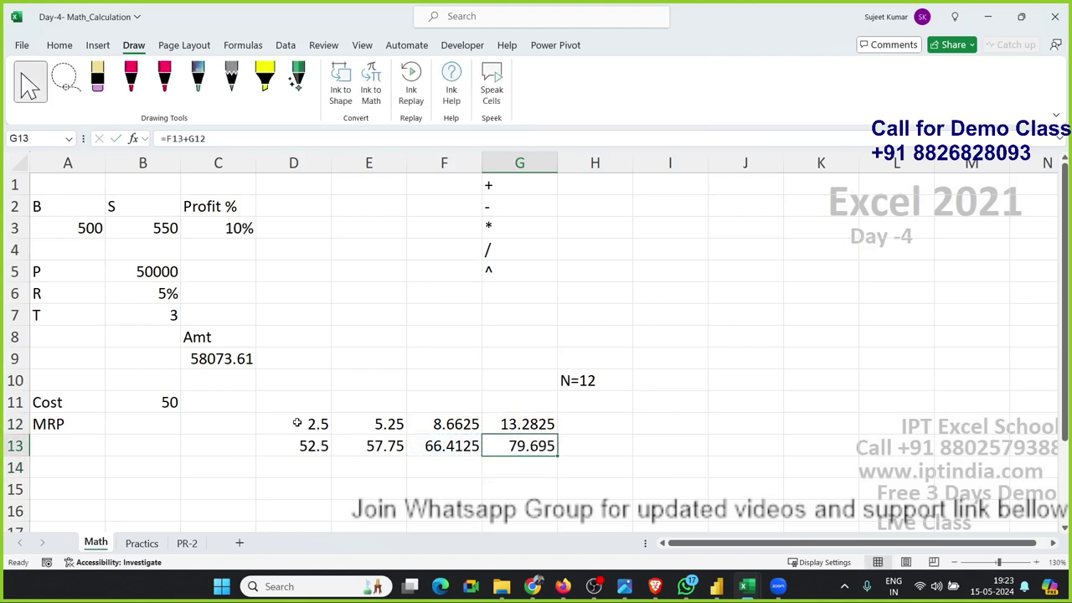
pyautogui.hotkey('shift', 'Left')
pyautogui.hotkey('shift', 'Left')
pyautogui.hotkey('shift', 'Left')
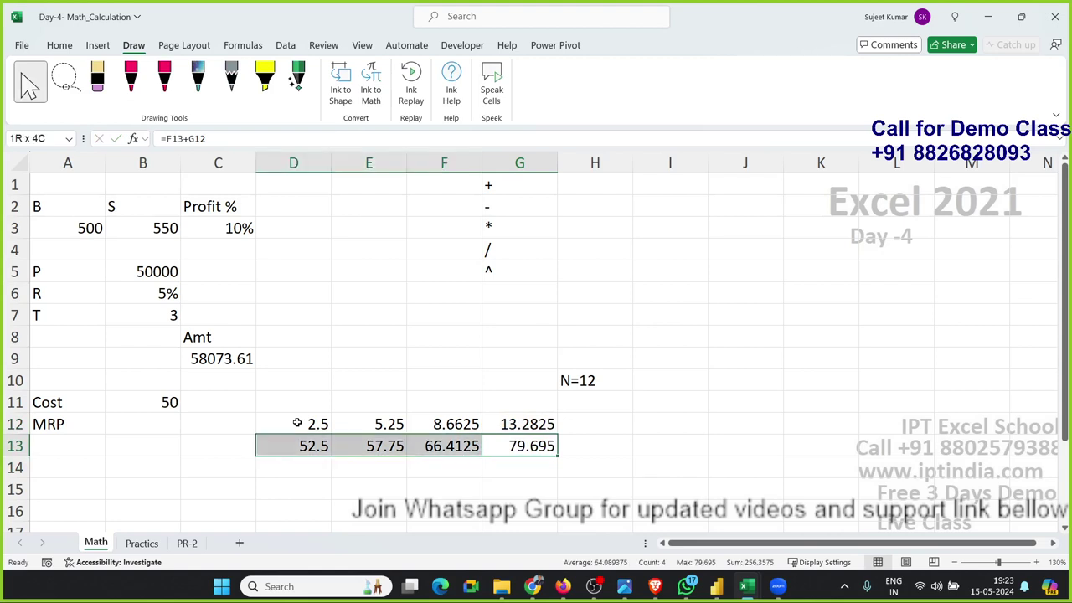
pyautogui.hotkey('shift', 'Up')
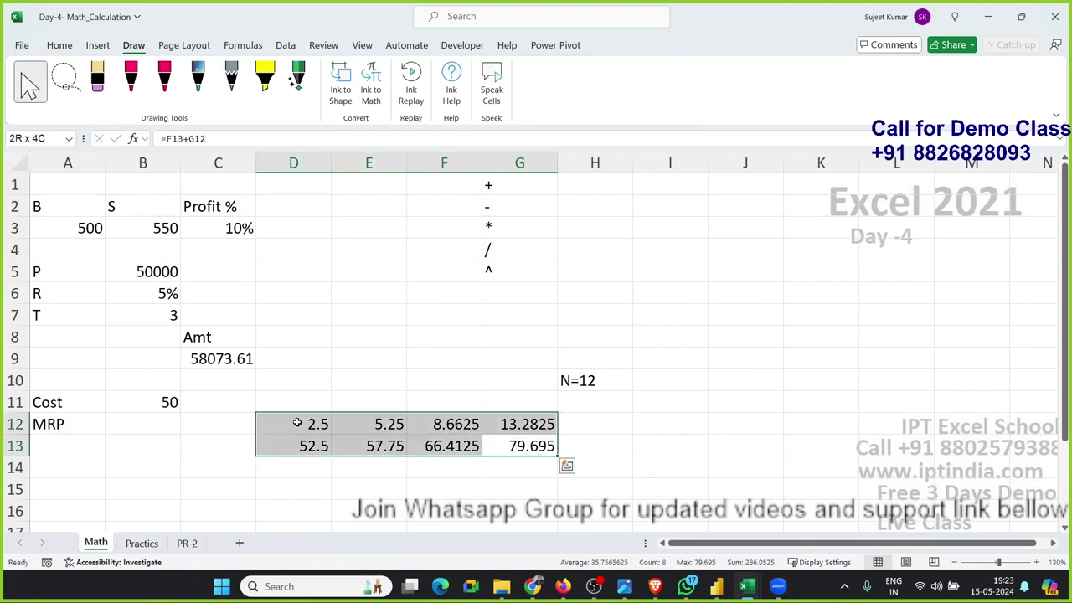
pyautogui.press('Down')
pyautogui.press('Up')
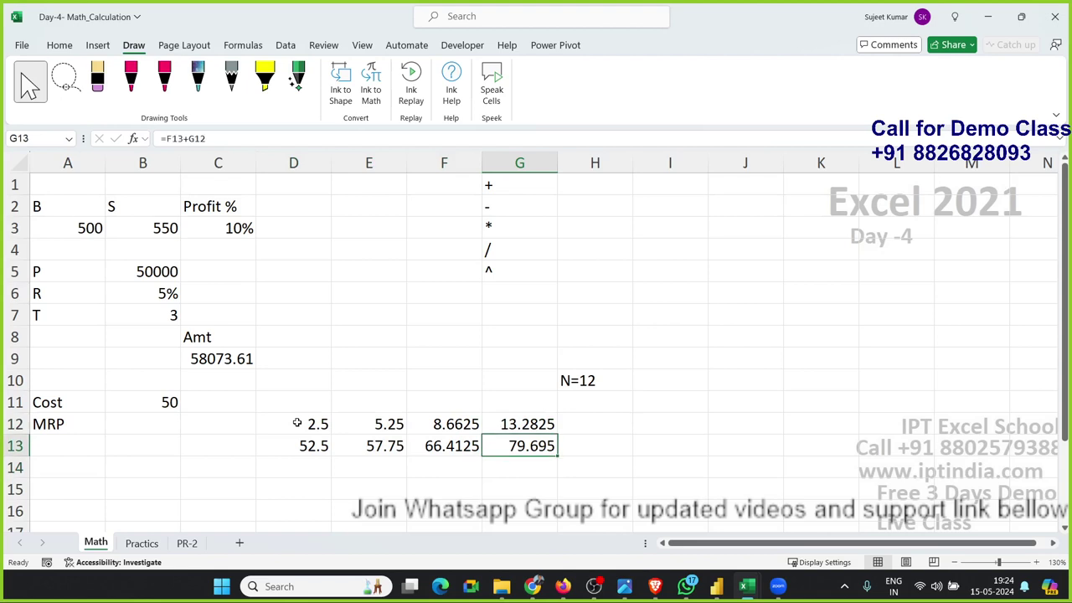
pyautogui.press('Left')
pyautogui.press('Left')
pyautogui.press('Left')
pyautogui.press('Left')
pyautogui.press('Left')
pyautogui.press('Left')
pyautogui.press('Right')
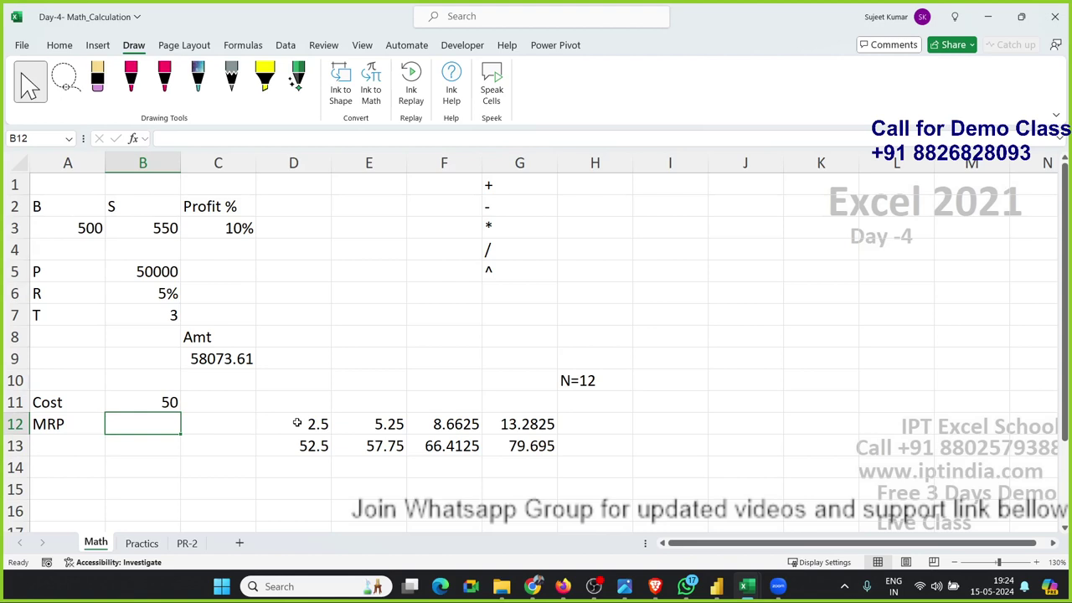
# Re-enter the markup formula =B11*5% in D12.
pyautogui.click(296, 423)
pyautogui.write('=B11*5%')
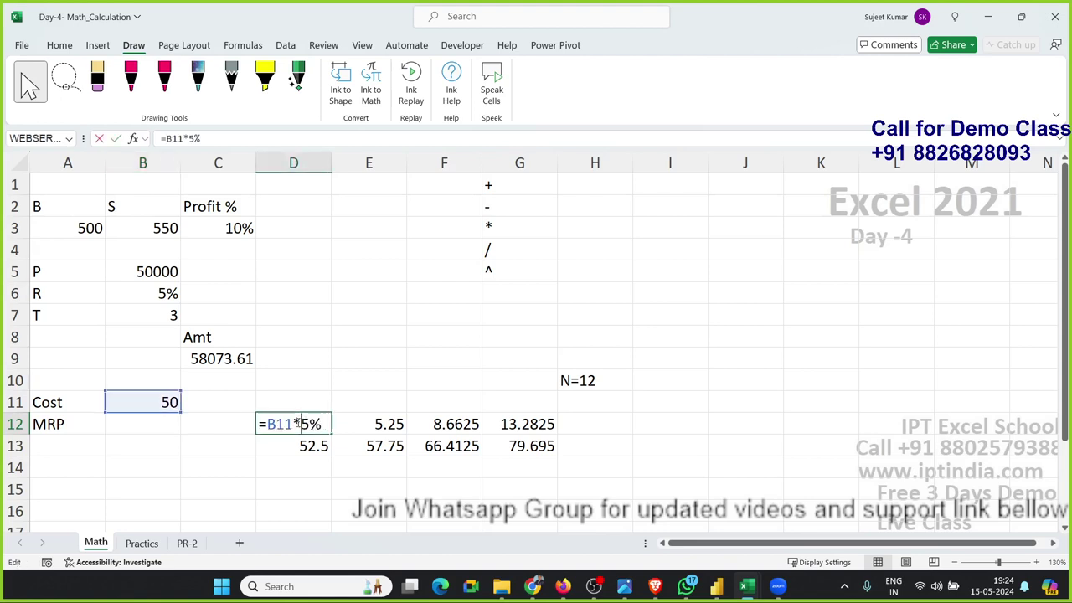
pyautogui.moveTo(268, 423); pyautogui.dragTo(322, 425)
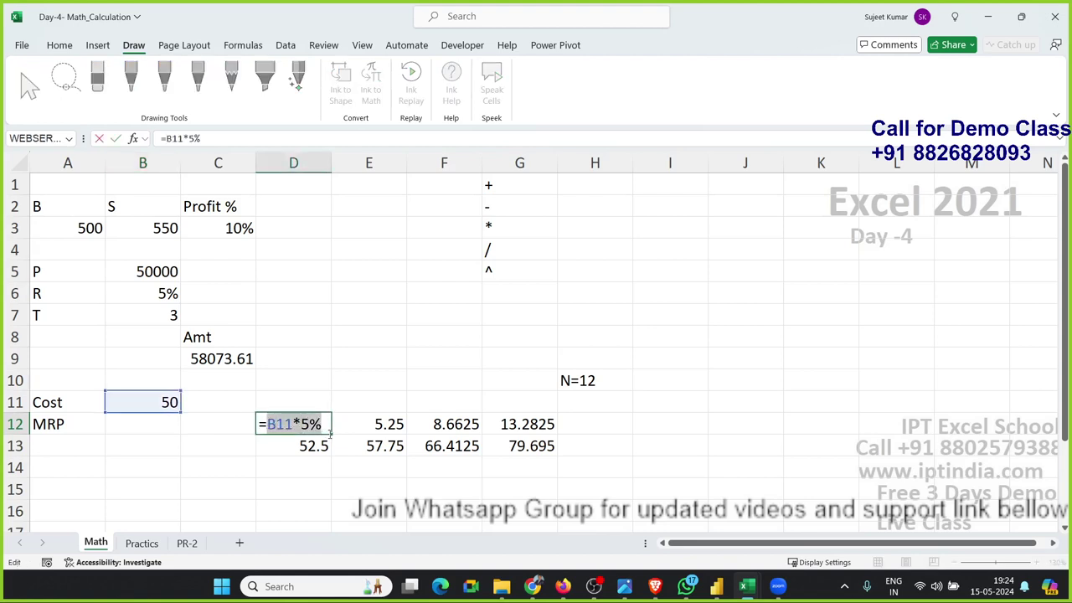
pyautogui.press('Return')
# Rewrite D13 as =B11+(B11*5%) and clear the D12 helper cell.
pyautogui.write('=B11+D12')
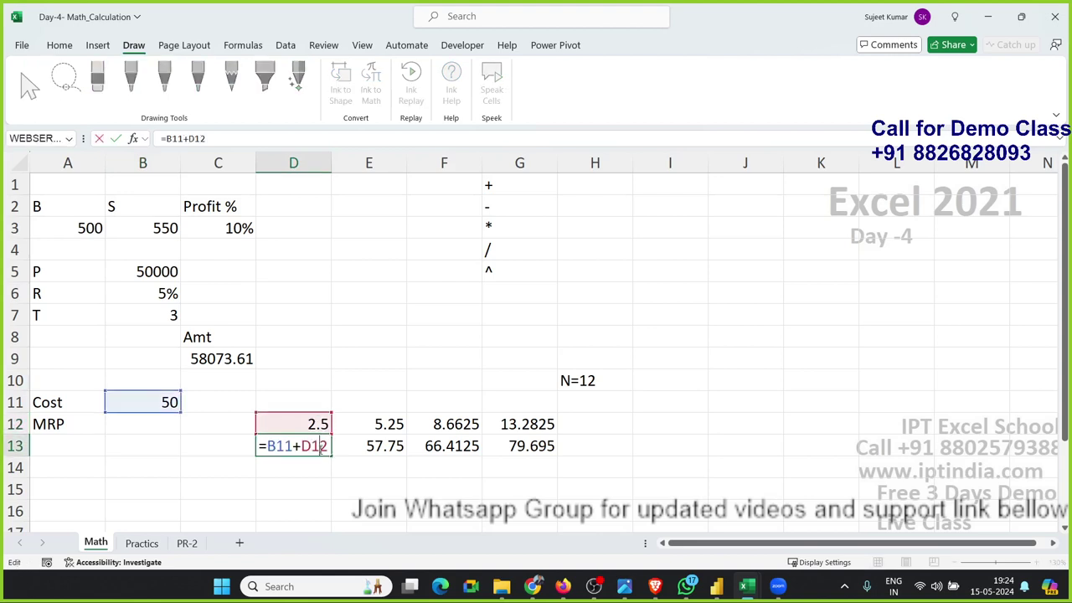
pyautogui.moveTo(267, 445); pyautogui.dragTo(327, 446)
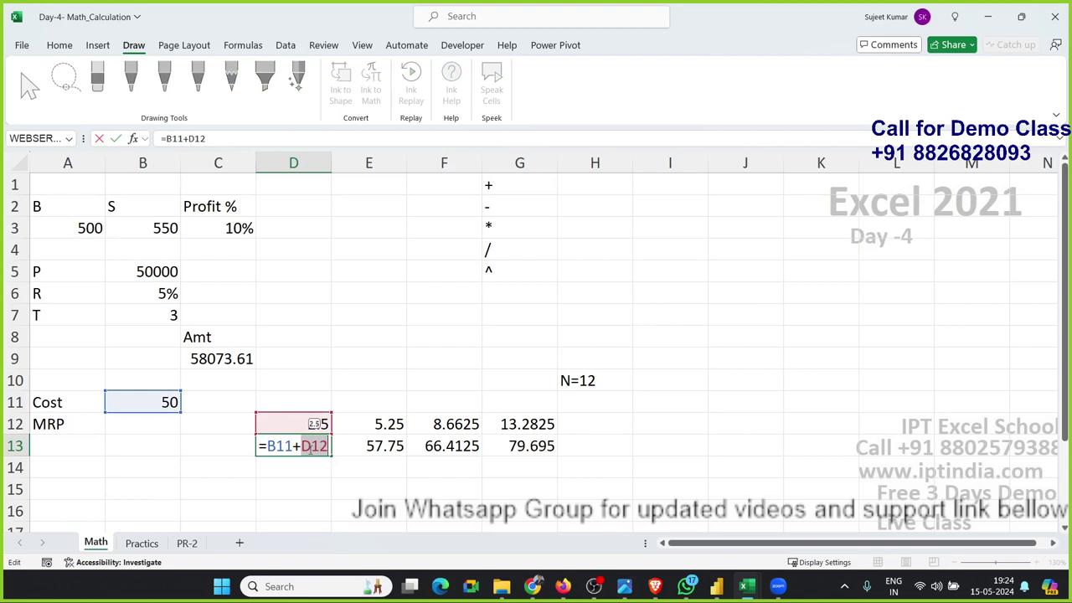
pyautogui.write('()')
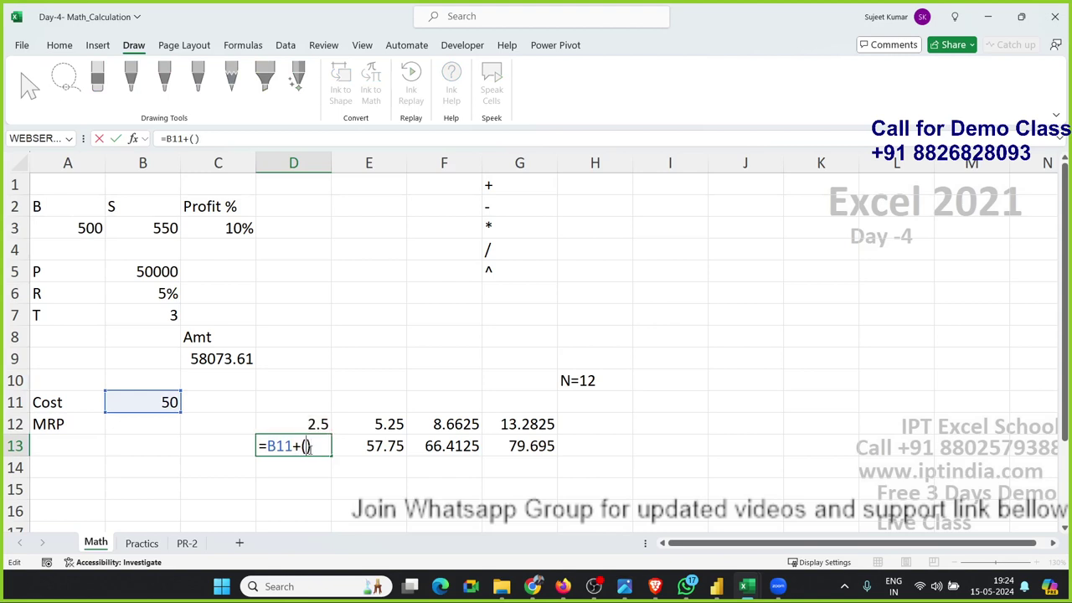
pyautogui.write('B11*5%')
pyautogui.press('Return')
pyautogui.press('Up')
pyautogui.press('Up')
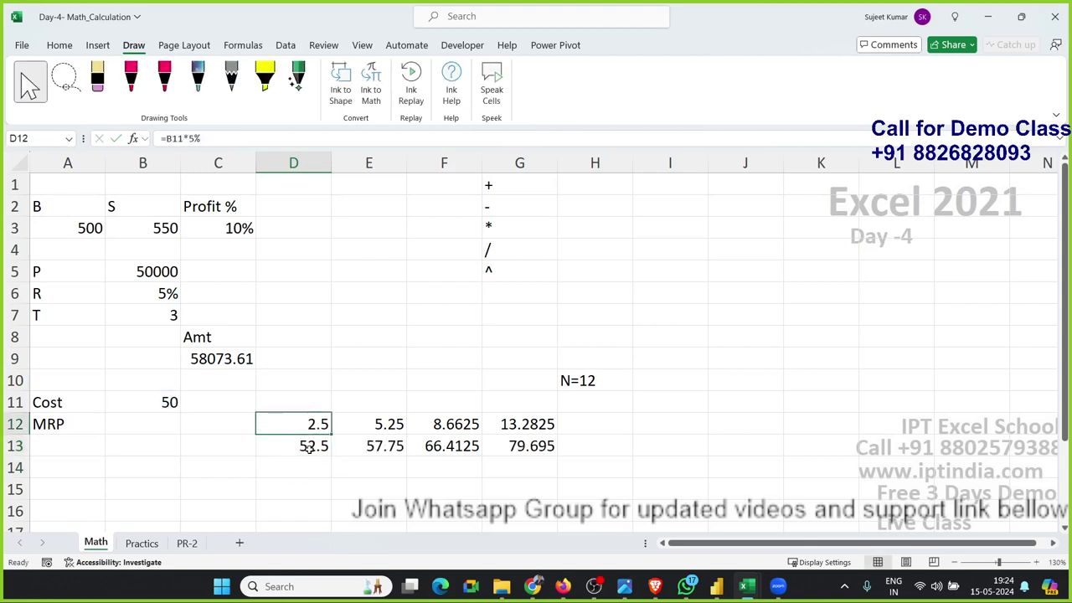
pyautogui.press('Delete')
pyautogui.doubleClick(311, 445)
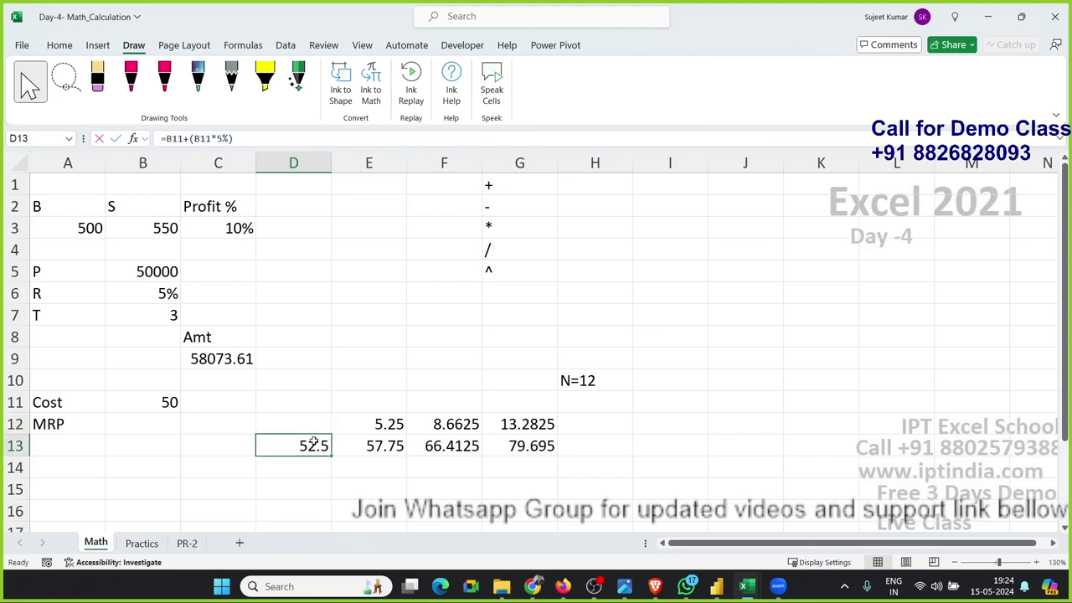
pyautogui.moveTo(266, 446); pyautogui.dragTo(366, 446)
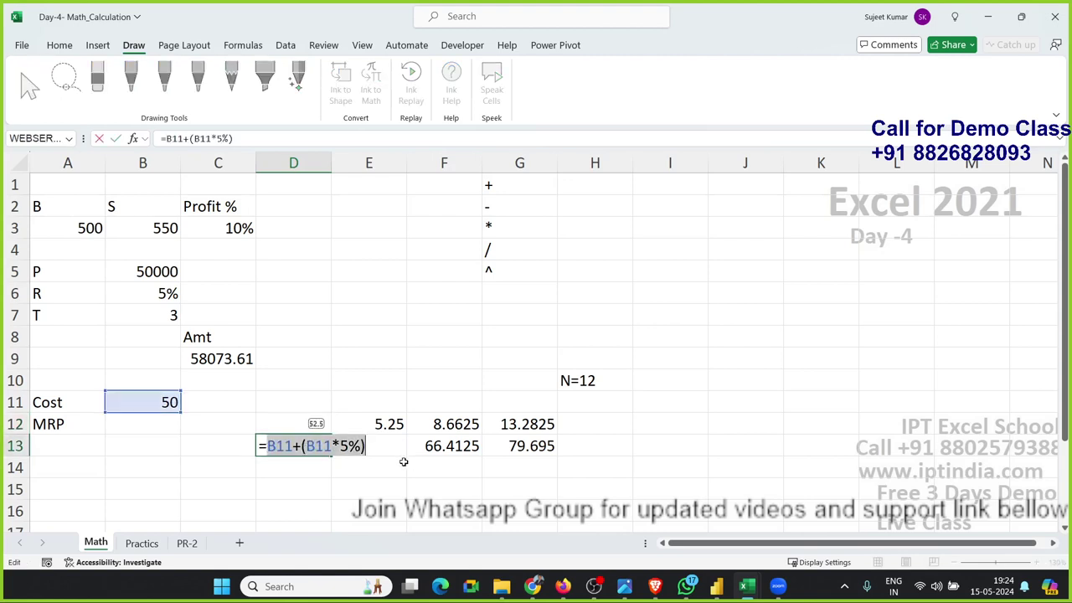
pyautogui.hotkey('ctrl', 'Return')
# Replace the D13 references in E12 and E13 with (B11+(B11*5%)).
pyautogui.doubleClick(386, 425)
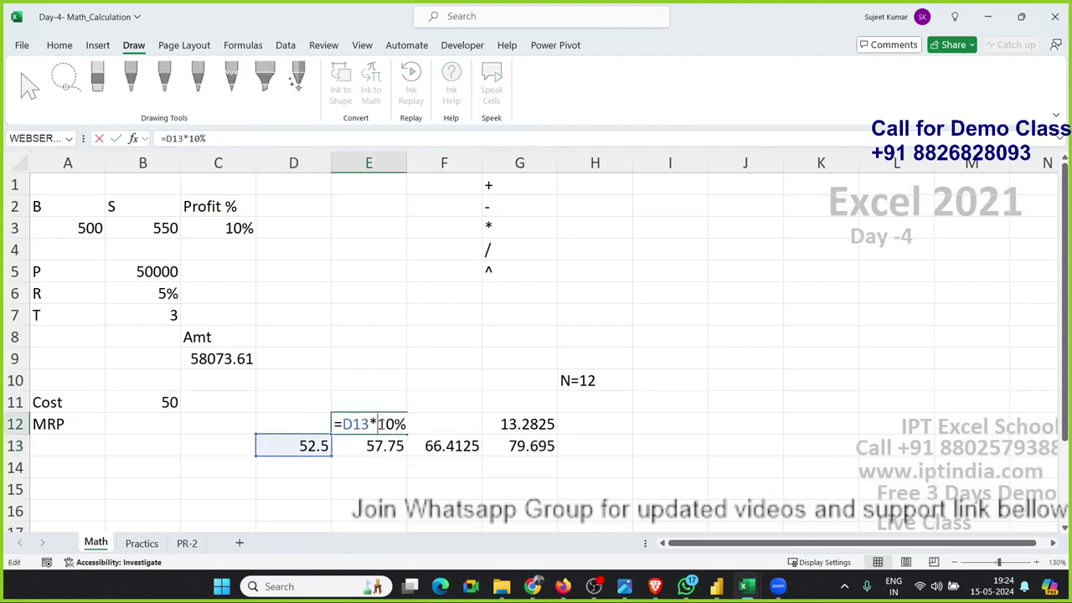
pyautogui.moveTo(343, 425); pyautogui.dragTo(370, 425)
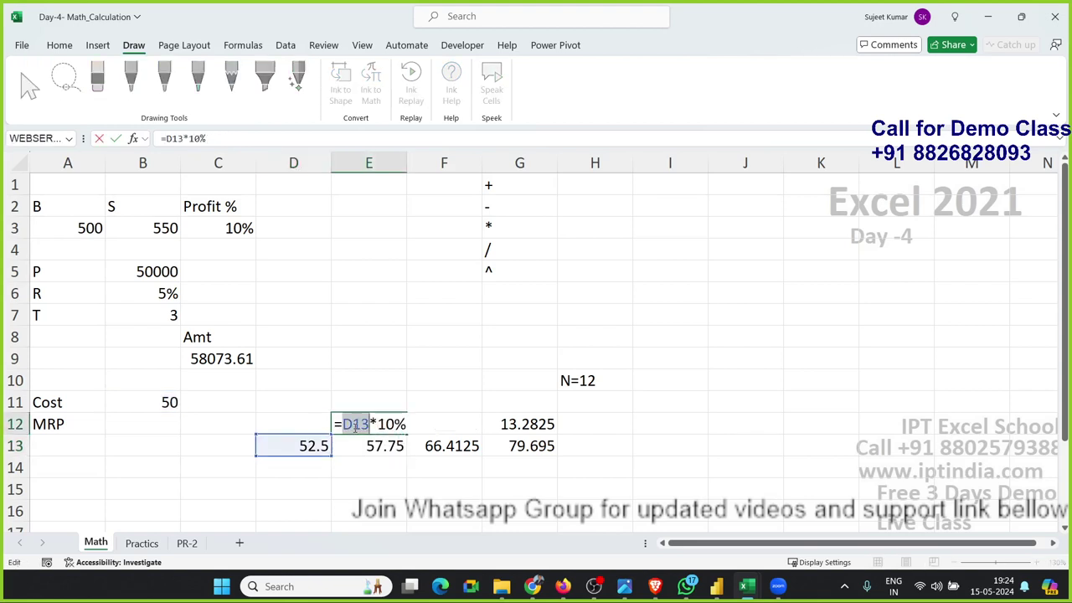
pyautogui.write('()')
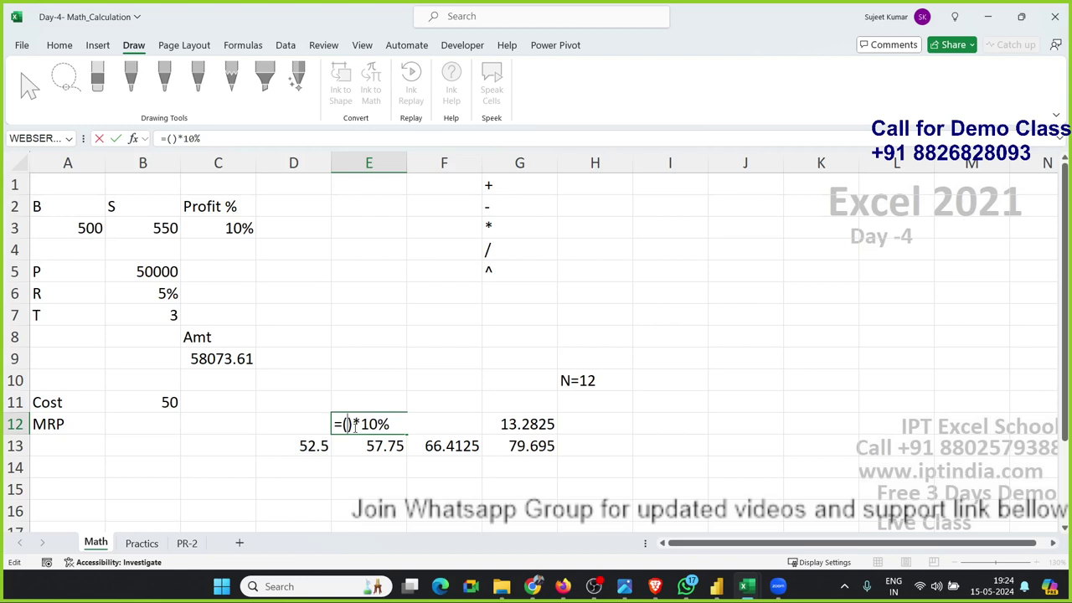
pyautogui.write('B11+(B11*5%)')
pyautogui.press('Return')
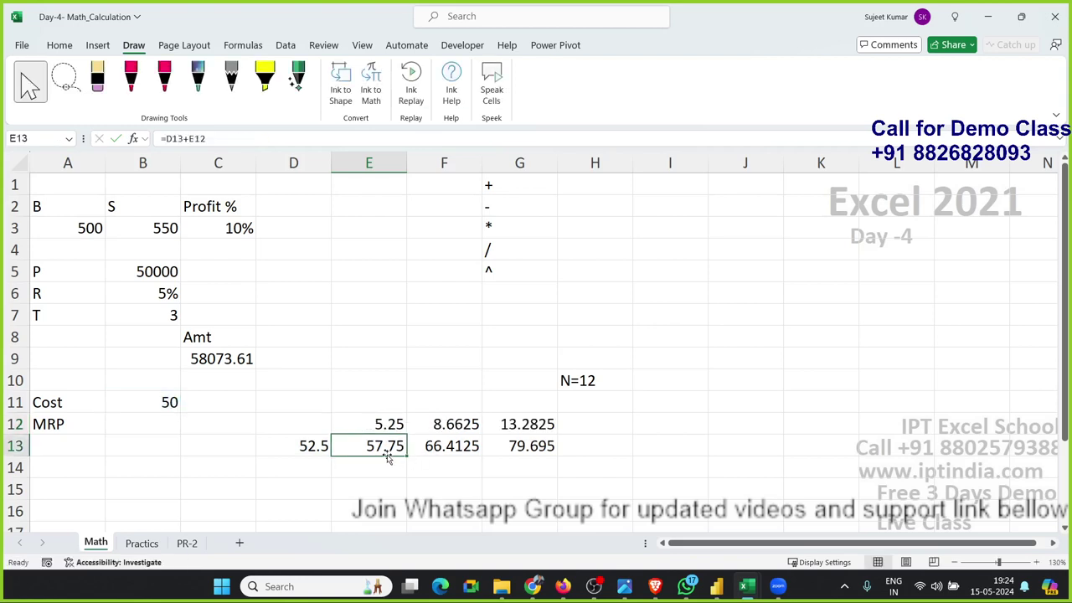
pyautogui.doubleClick(381, 448)
pyautogui.doubleClick(358, 445)
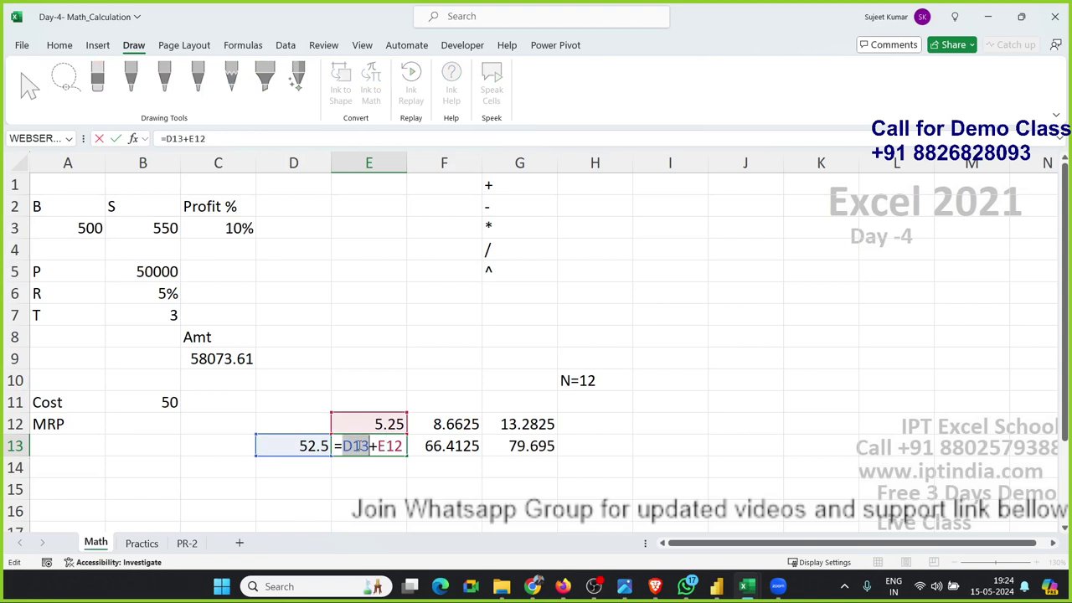
pyautogui.press('BackSpace')
pyautogui.write('()')
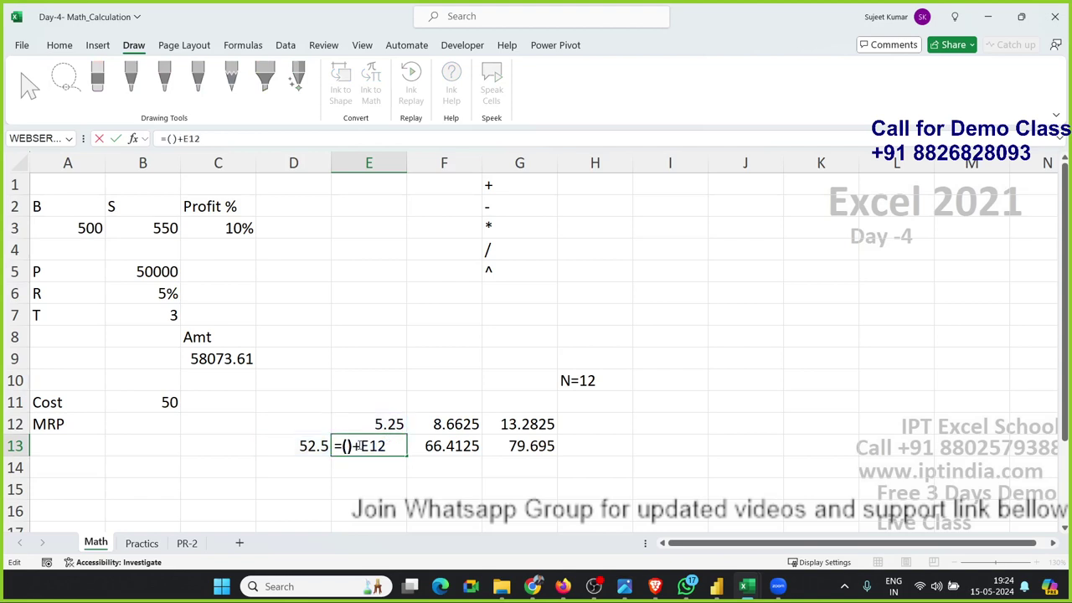
pyautogui.write('B11+(B11*5%)')
pyautogui.press('Return')
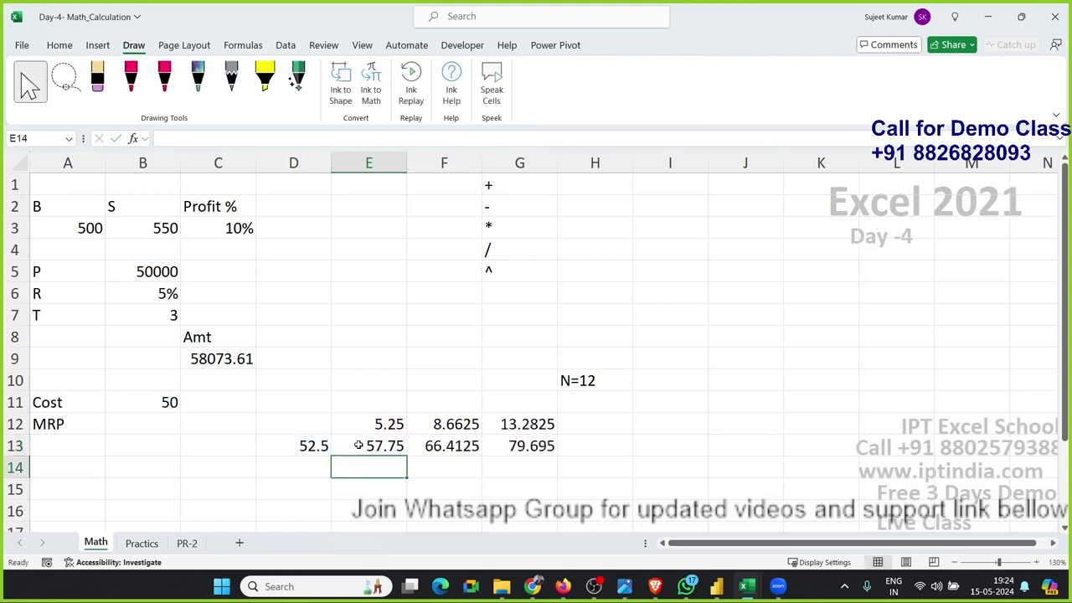
# Copy E12's rewritten formula expression.
pyautogui.press('Up')
pyautogui.press('Left')
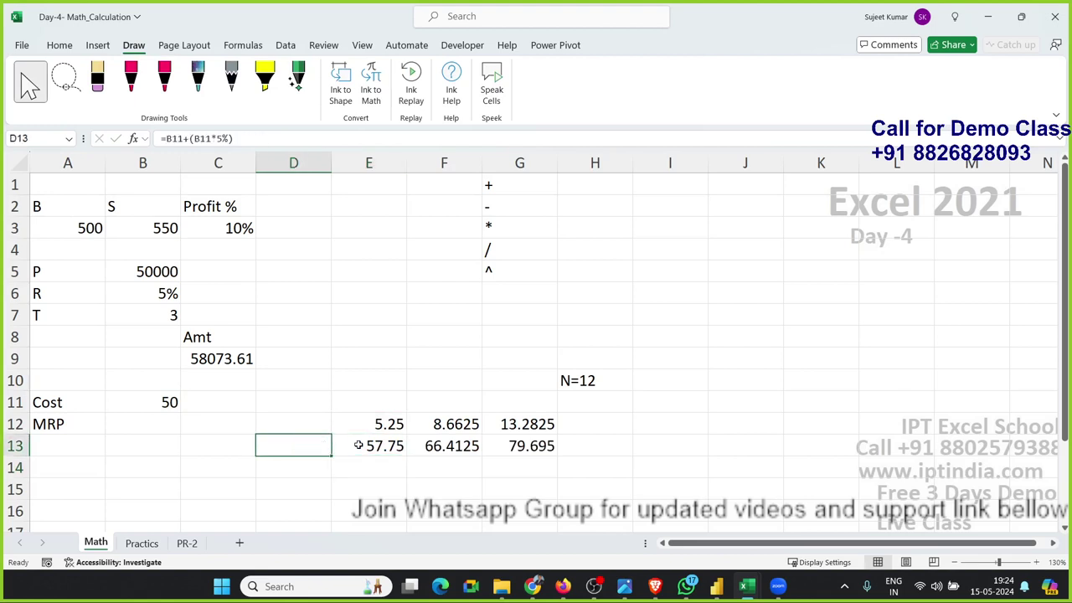
pyautogui.press('Right')
pyautogui.press('Up')
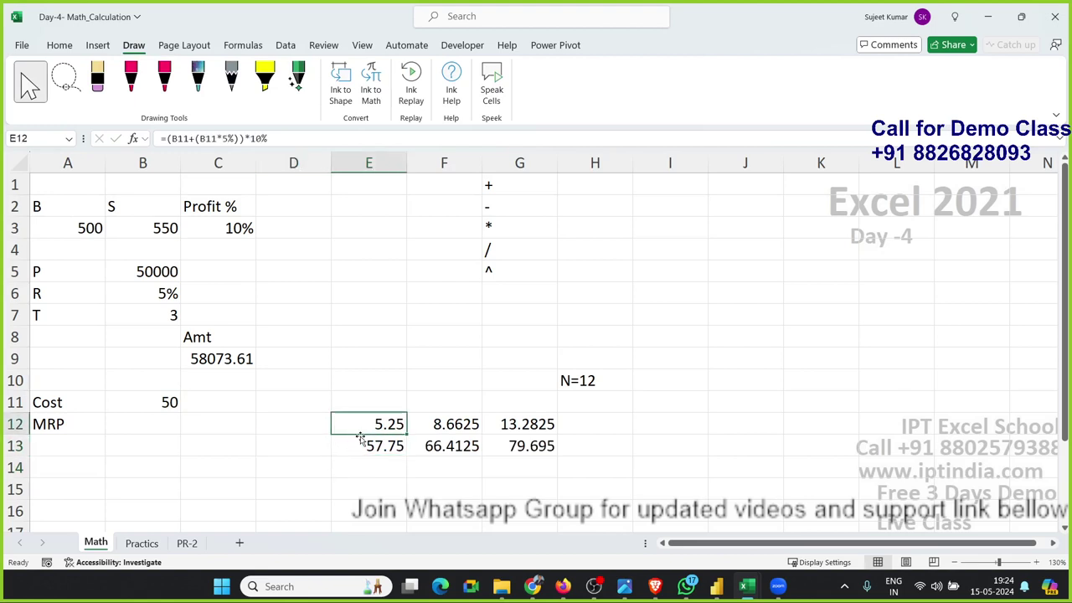
pyautogui.doubleClick(363, 426)
pyautogui.moveTo(344, 424); pyautogui.dragTo(539, 435)
pyautogui.hotkey('ctrl', 'c')
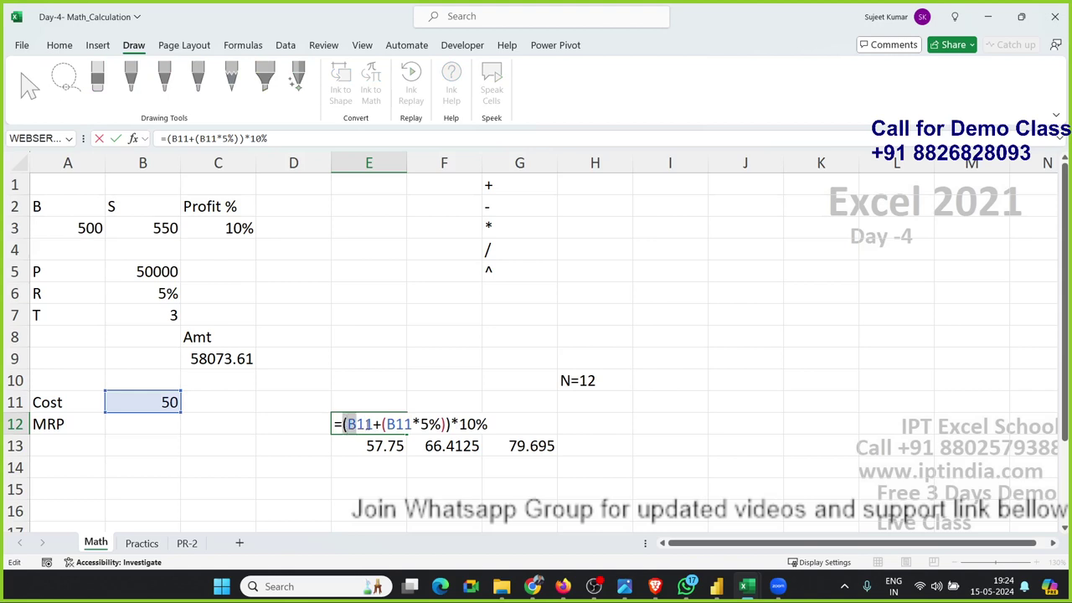
pyautogui.press('Escape')
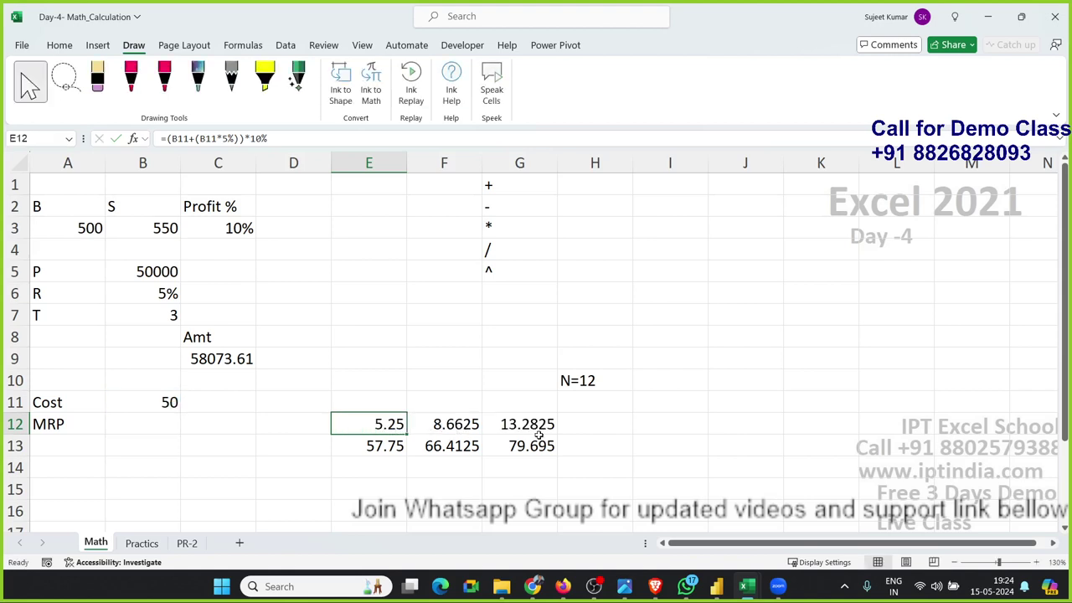
pyautogui.press('Down')
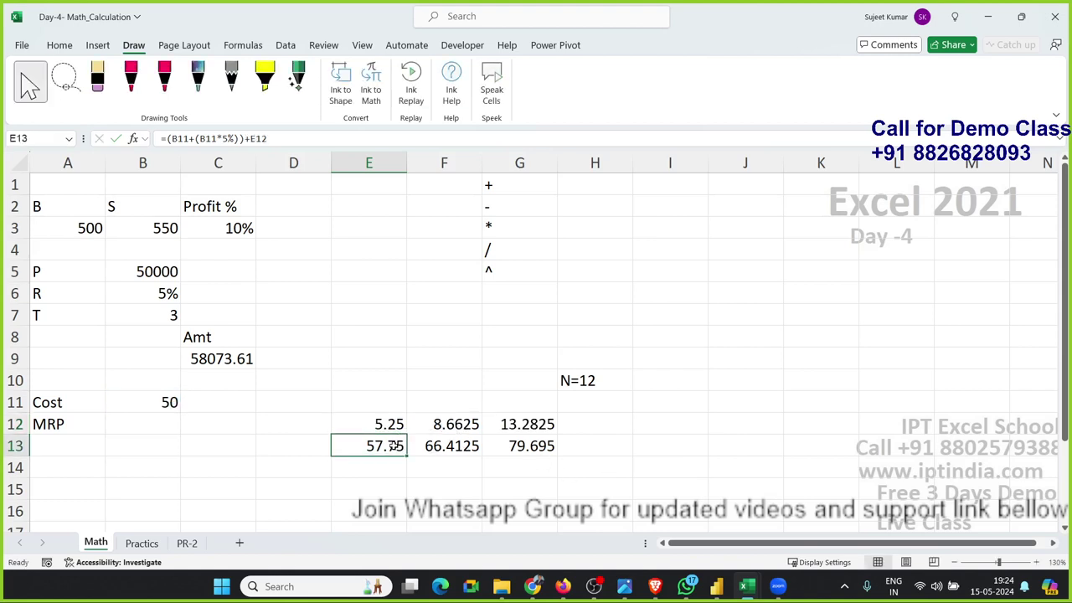
# Paste that expression in parentheses over E13's E12 reference, then clear E12.
pyautogui.doubleClick(392, 445)
pyautogui.doubleClick(465, 445)
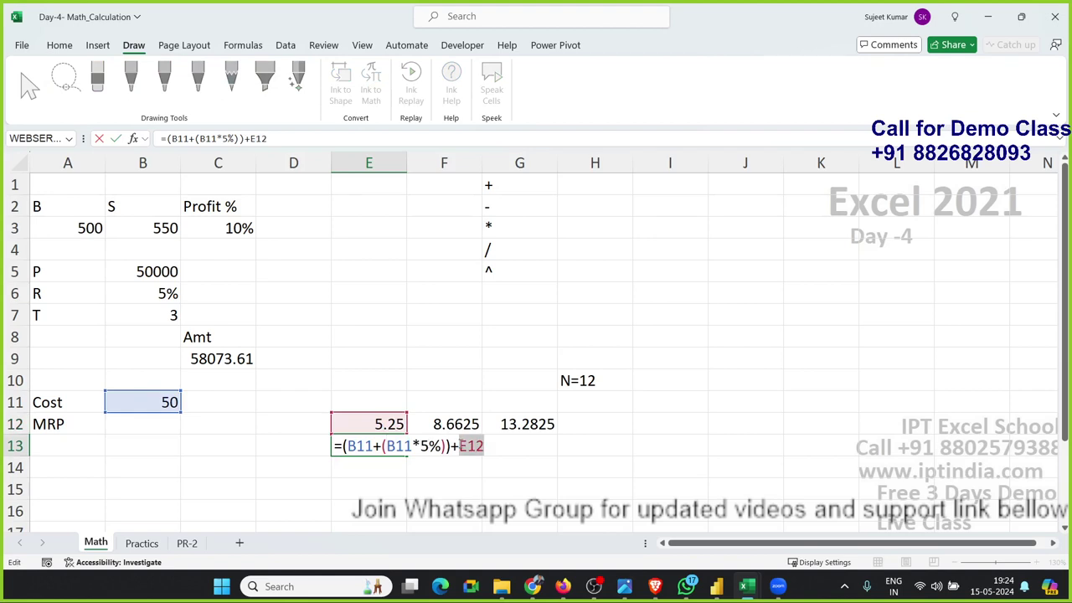
pyautogui.write('(')
pyautogui.hotkey('ctrl', 'v')
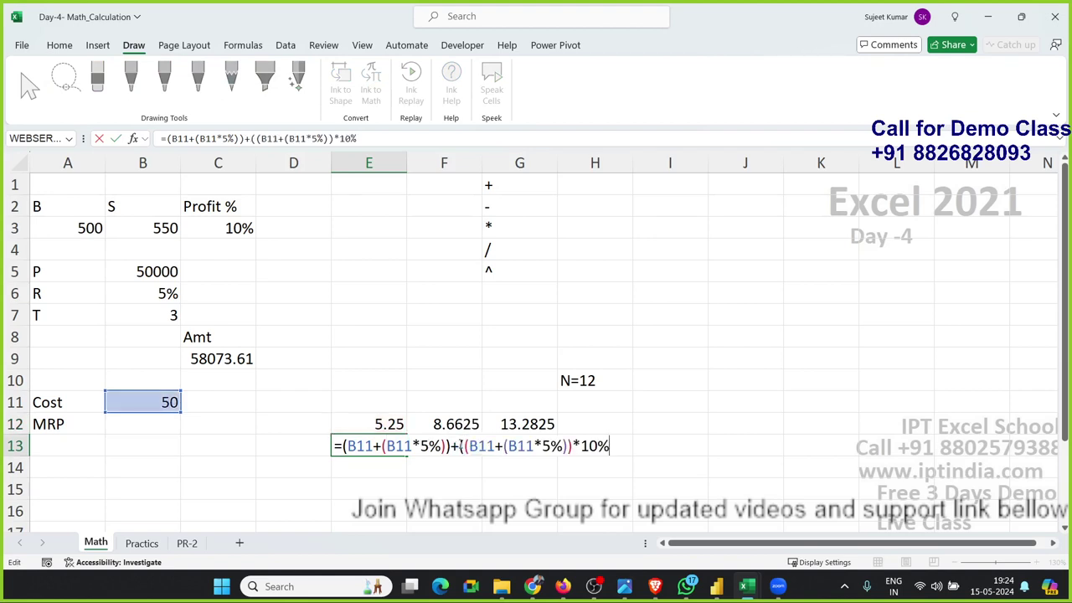
pyautogui.press('Return')
pyautogui.press('Up')
pyautogui.press('Up')
pyautogui.press('Delete')
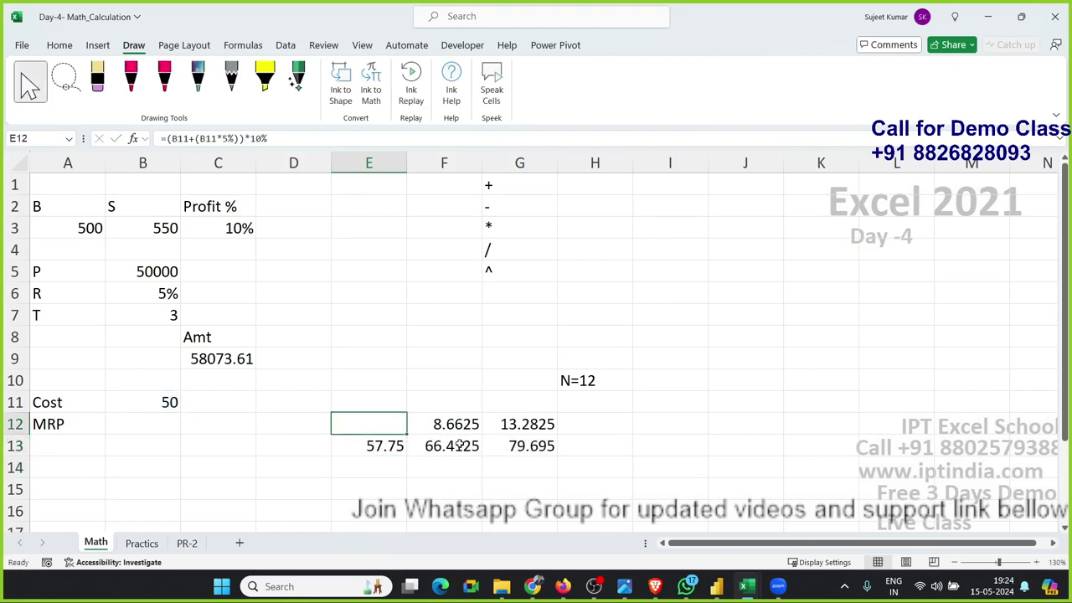
# Copy E13's full nested formula expression.
pyautogui.doubleClick(379, 445)
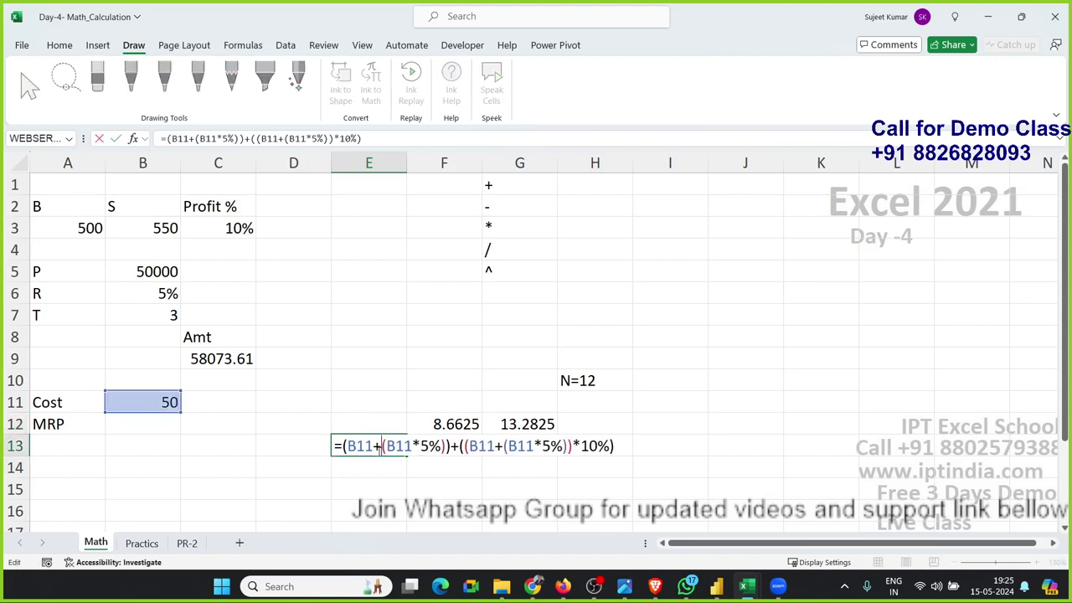
pyautogui.moveTo(343, 445); pyautogui.dragTo(637, 447)
pyautogui.hotkey('ctrl', 'c')
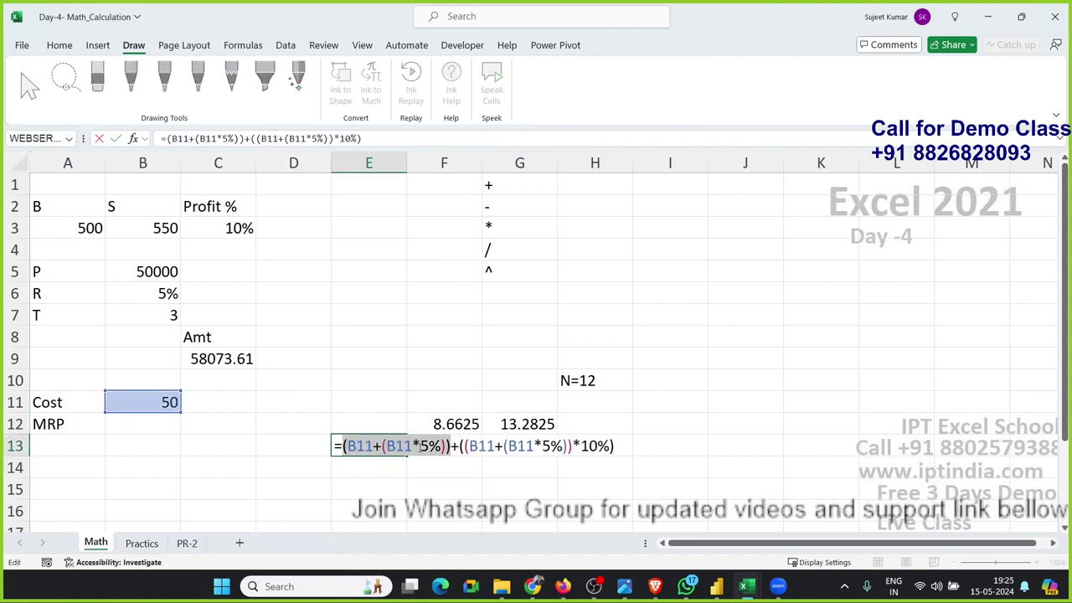
pyautogui.press('Escape')
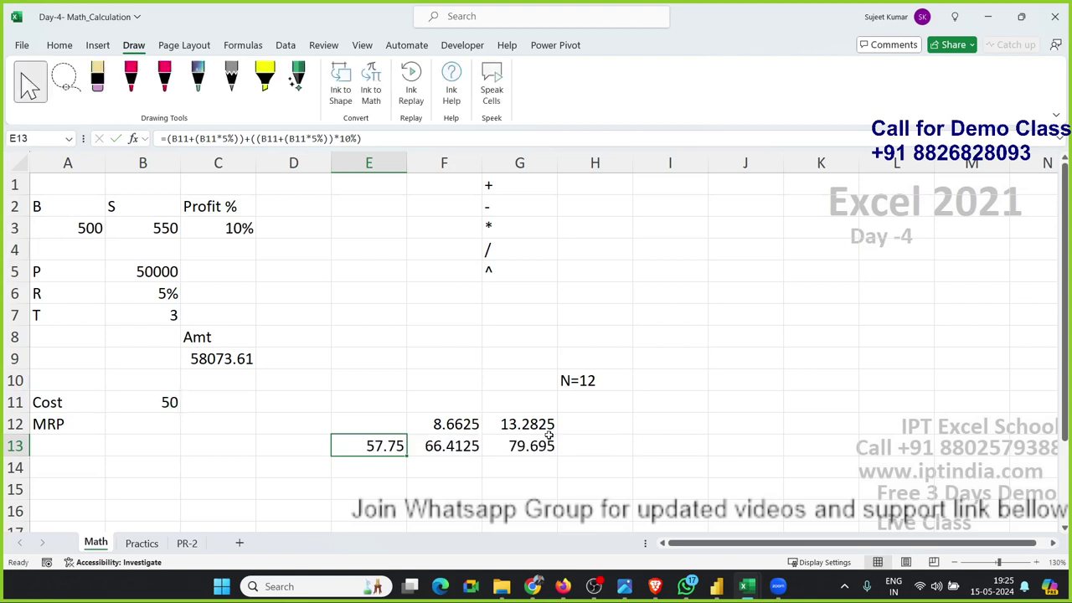
# In F12, replace the E13 reference with the nested B11-based expression in parentheses.
pyautogui.click(425, 425)
pyautogui.doubleClick(426, 424)
pyautogui.doubleClick(429, 424)
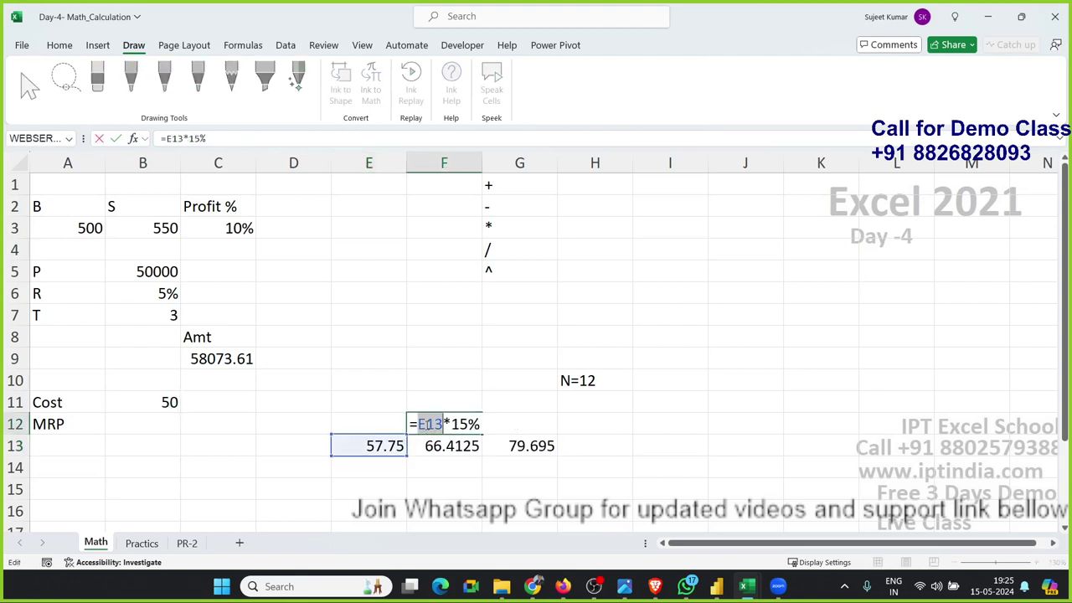
pyautogui.write('()')
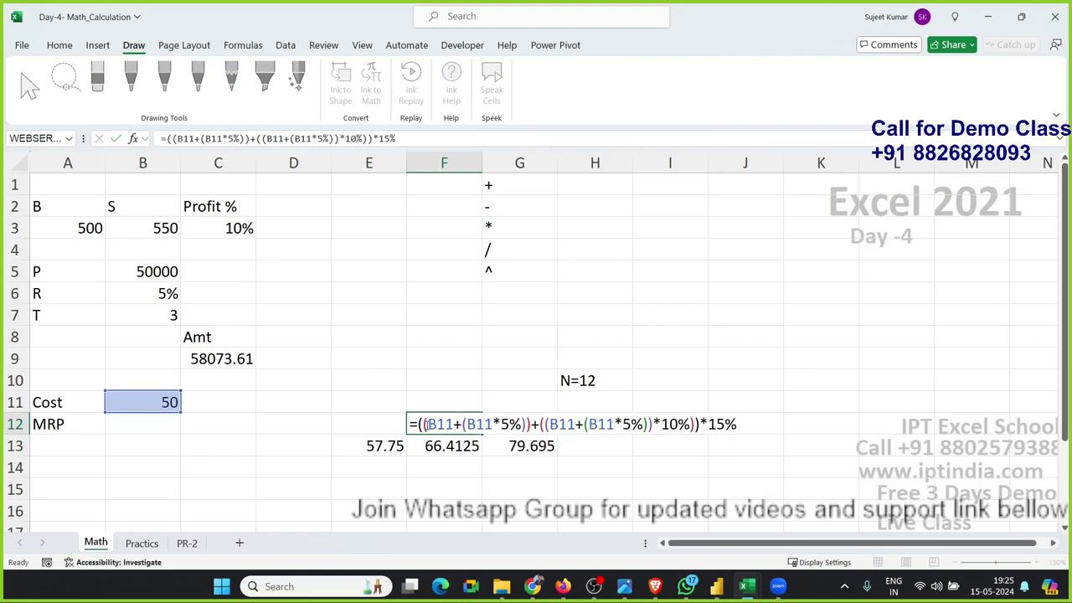
pyautogui.press('Return')
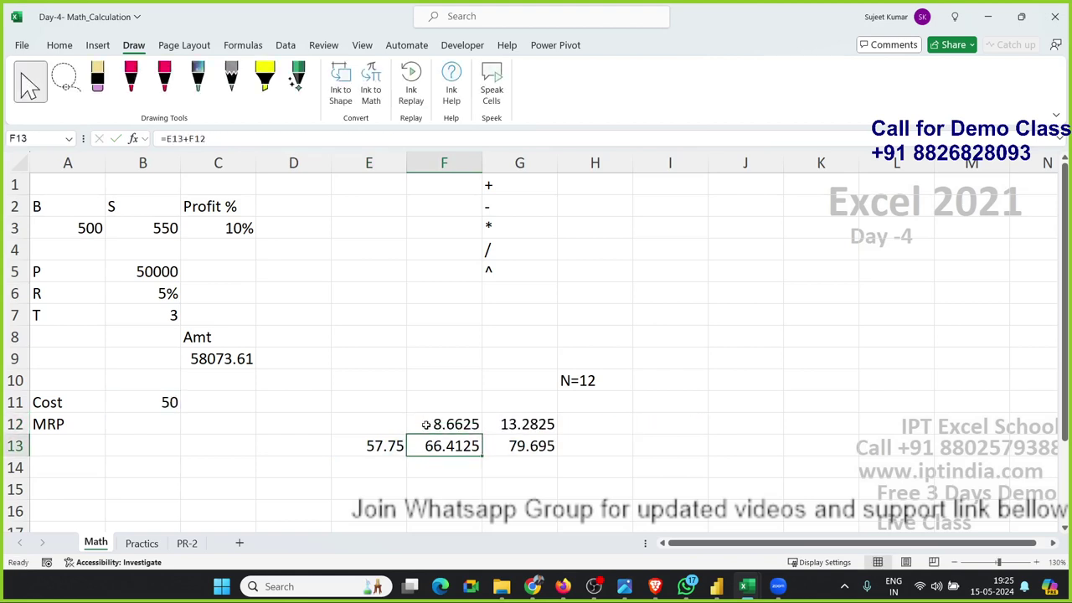
# Replace F13's E13 reference with the pasted nested expression, then clear 57.75 from E13.
pyautogui.doubleClick(438, 448)
pyautogui.doubleClick(429, 446)
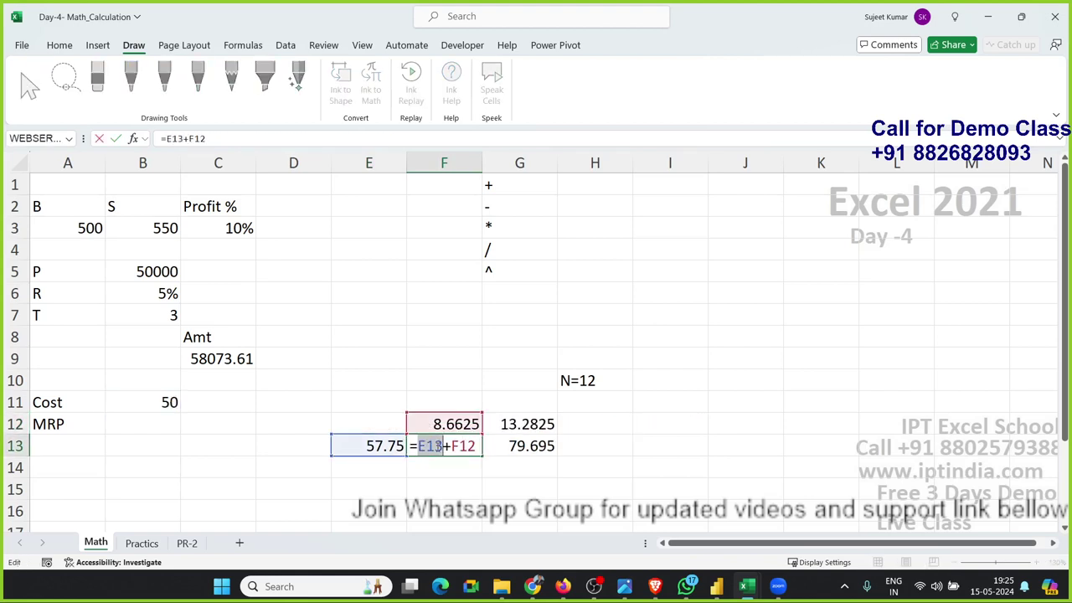
pyautogui.write('()')
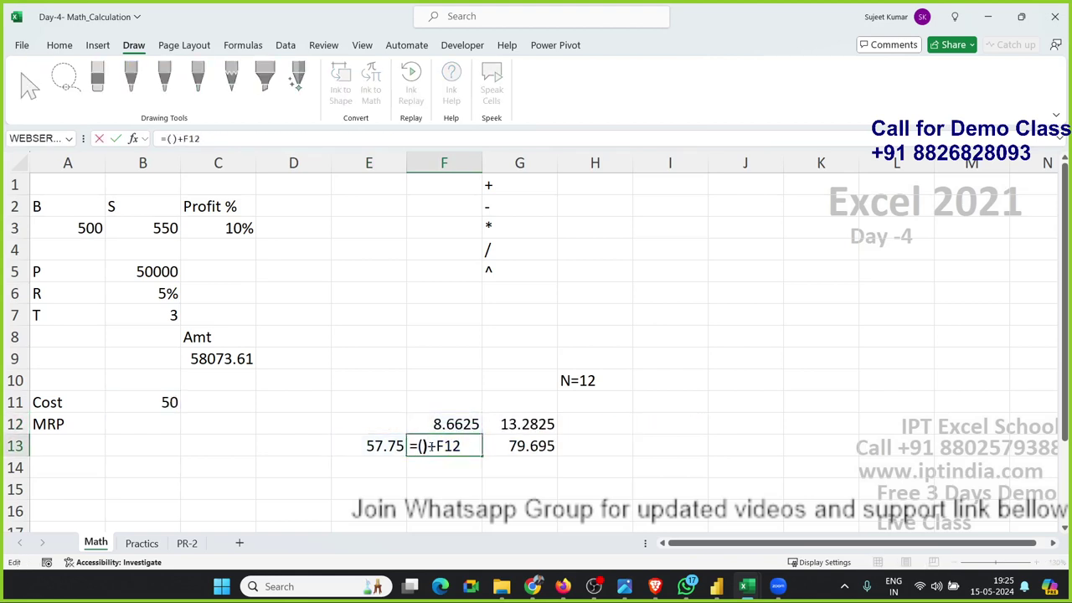
pyautogui.hotkey('ctrl', 'v')
pyautogui.press('Return')
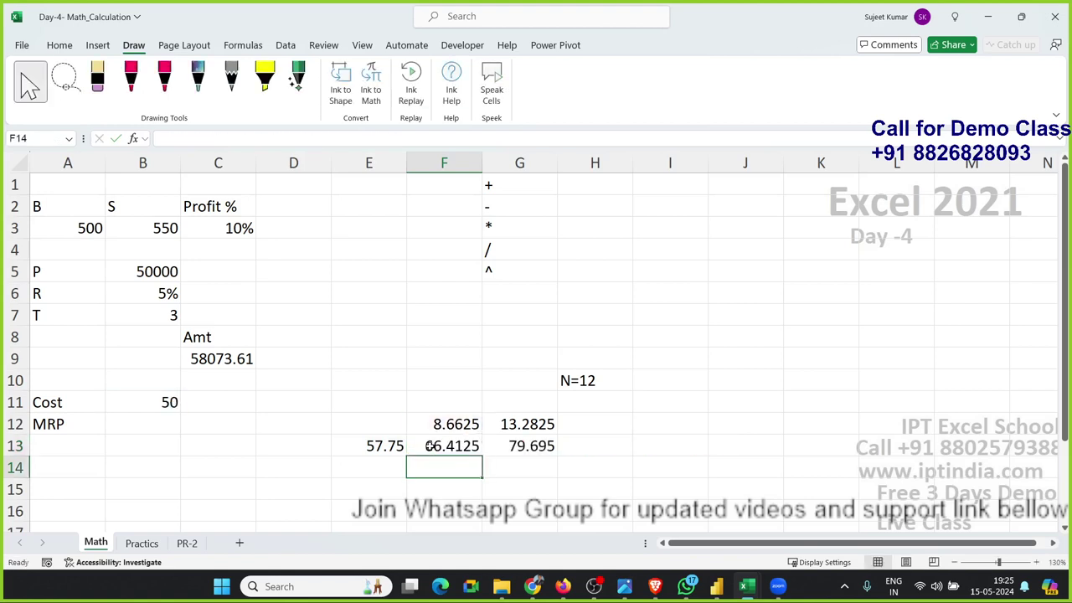
pyautogui.press('Up')
pyautogui.press('Left')
pyautogui.press('Delete')
# Replace F13's trailing F12 reference with (((B11+(B11*5%))+((B11+(B11*5%))*10%))*15%).
pyautogui.click(429, 446)
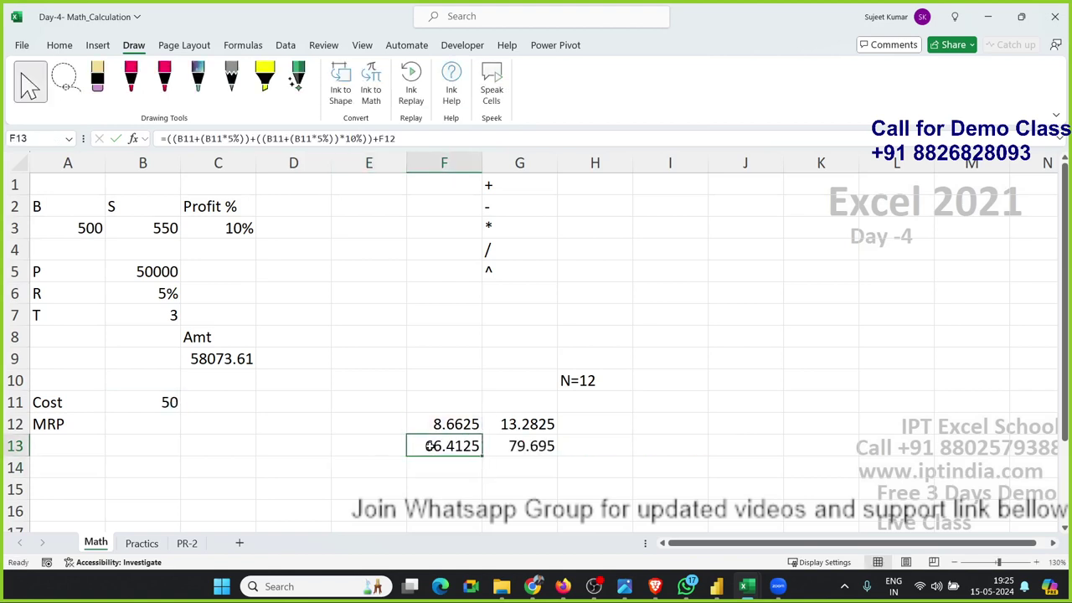
pyautogui.press('Up')
pyautogui.doubleClick(450, 425)
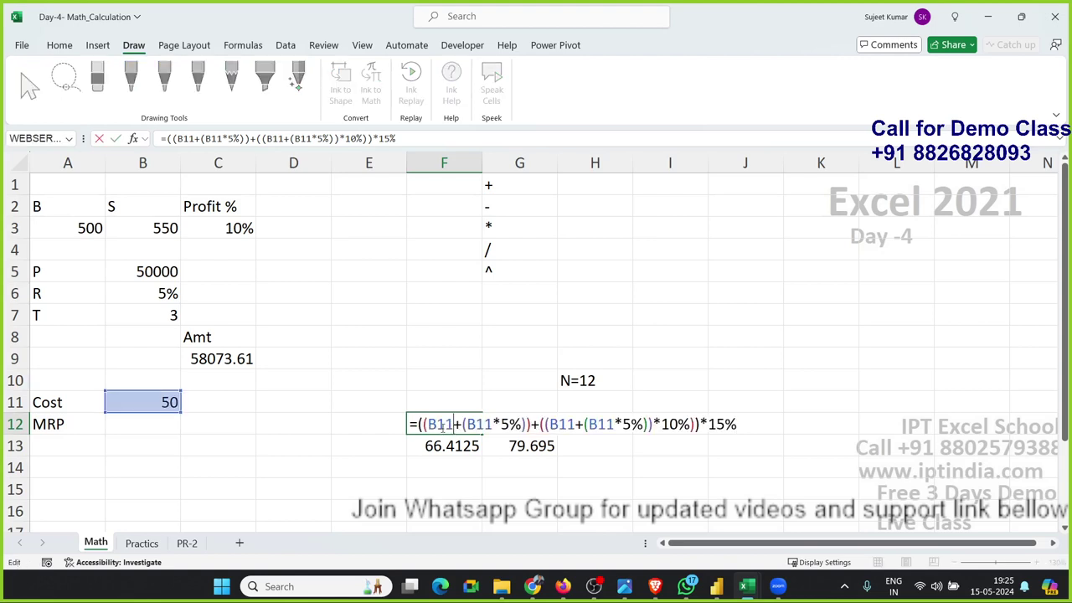
pyautogui.moveTo(412, 424); pyautogui.dragTo(802, 424)
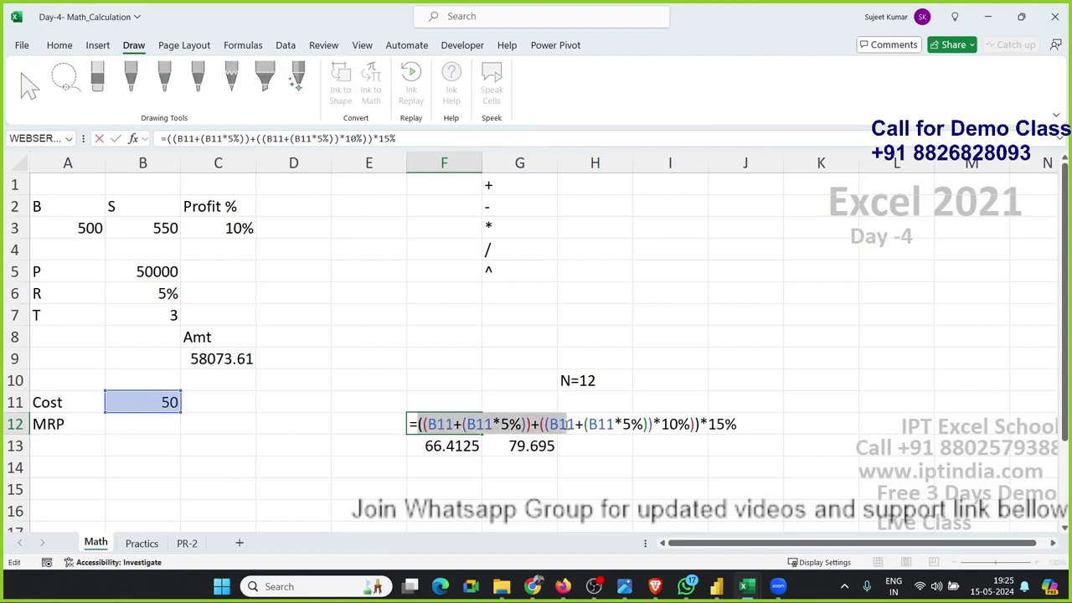
pyautogui.press('Return')
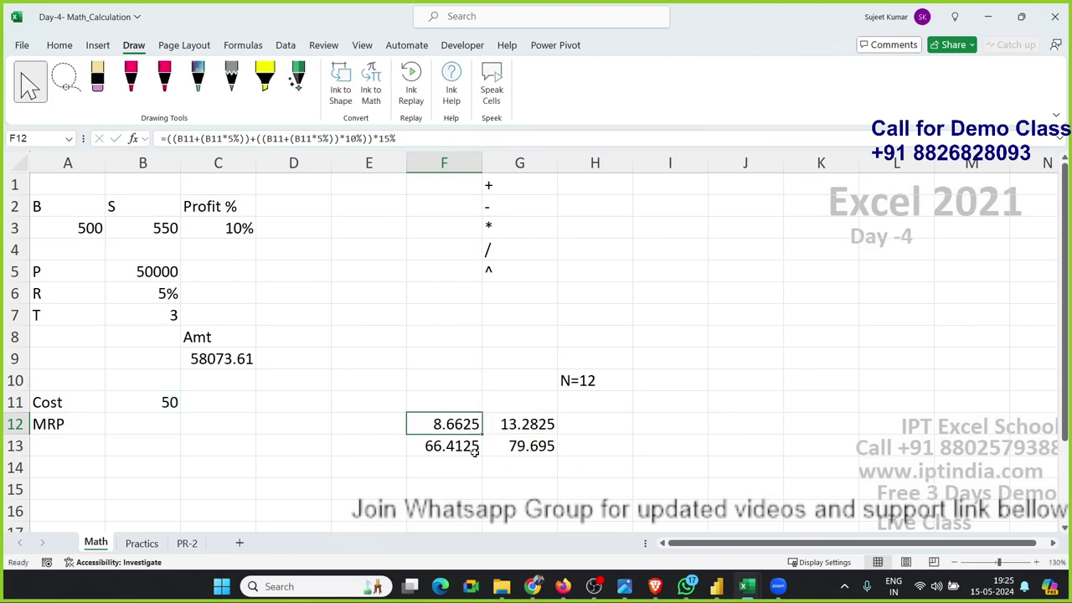
pyautogui.doubleClick(453, 447)
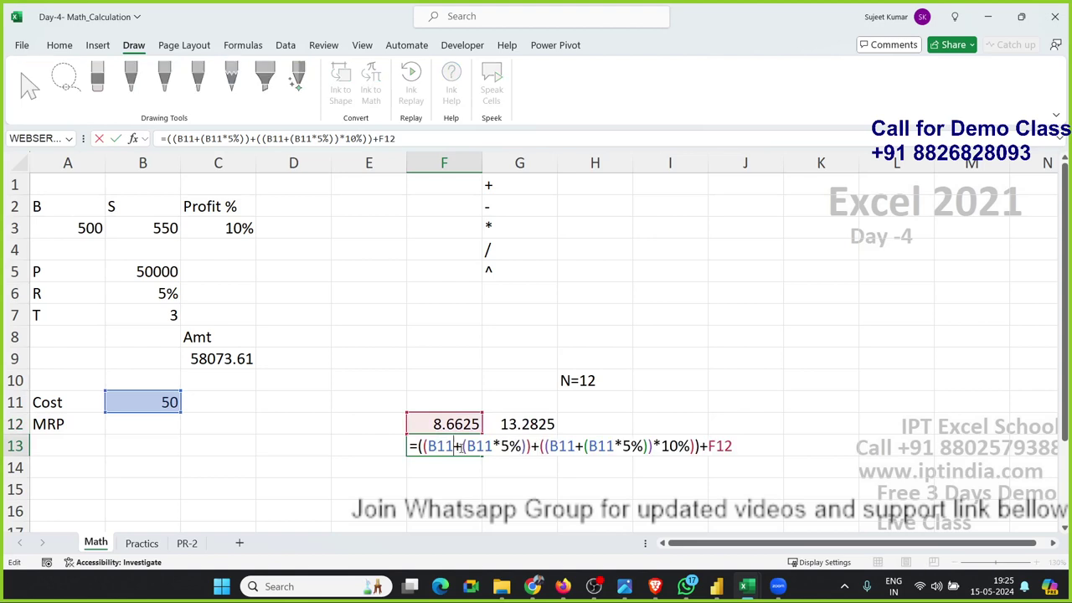
pyautogui.doubleClick(723, 446)
pyautogui.write('(')
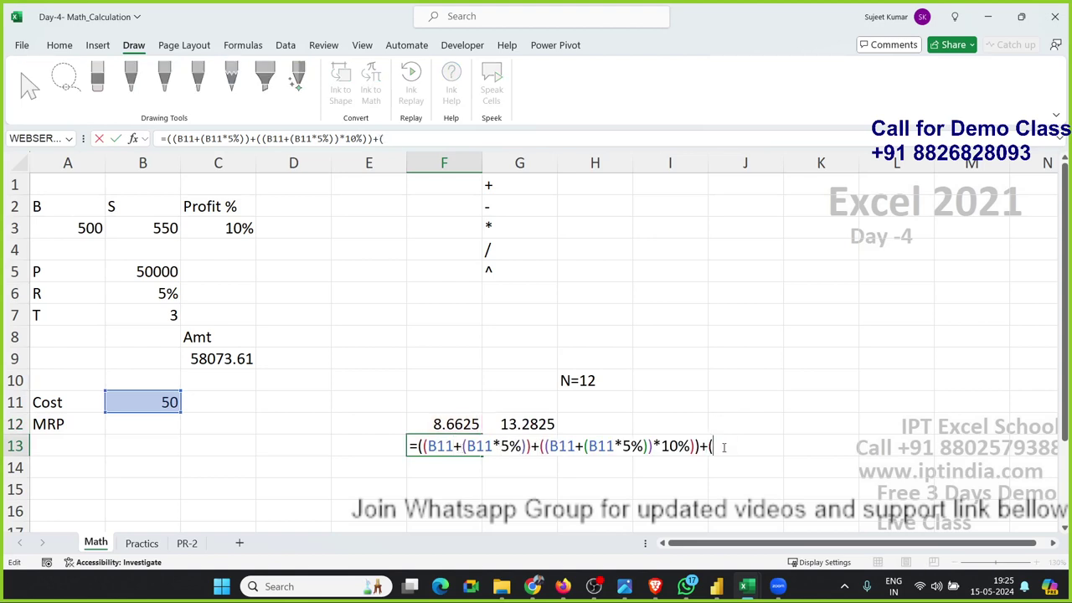
pyautogui.write('((B11+(B11*5%))+((B11+(B11*5%))*10%))*15%')
pyautogui.press('Return')
# Clear the helper value 8.6625 from F12 and copy F13's finished formula.
pyautogui.press('Up')
pyautogui.press('Up')
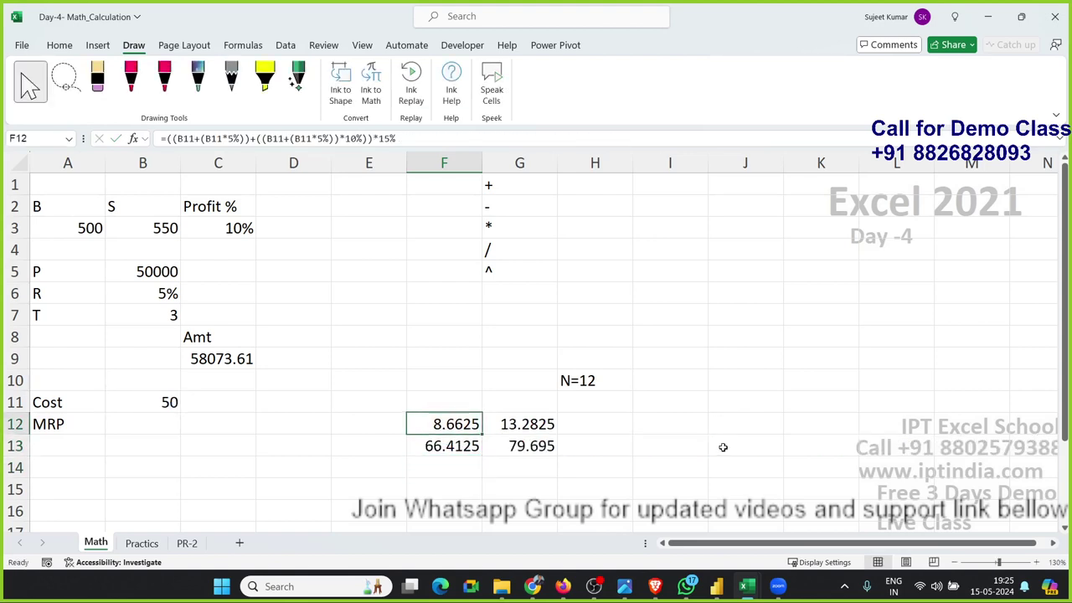
pyautogui.press('Delete')
pyautogui.doubleClick(478, 448)
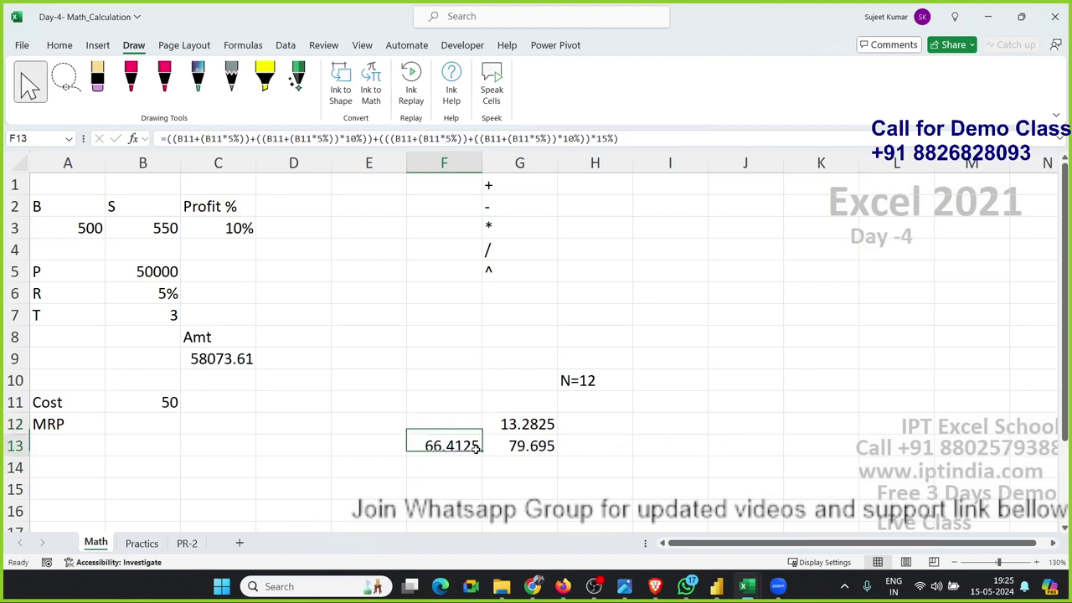
pyautogui.moveTo(419, 448); pyautogui.dragTo(1036, 448)
pyautogui.hotkey('ctrl', 'c')
pyautogui.press('Escape')
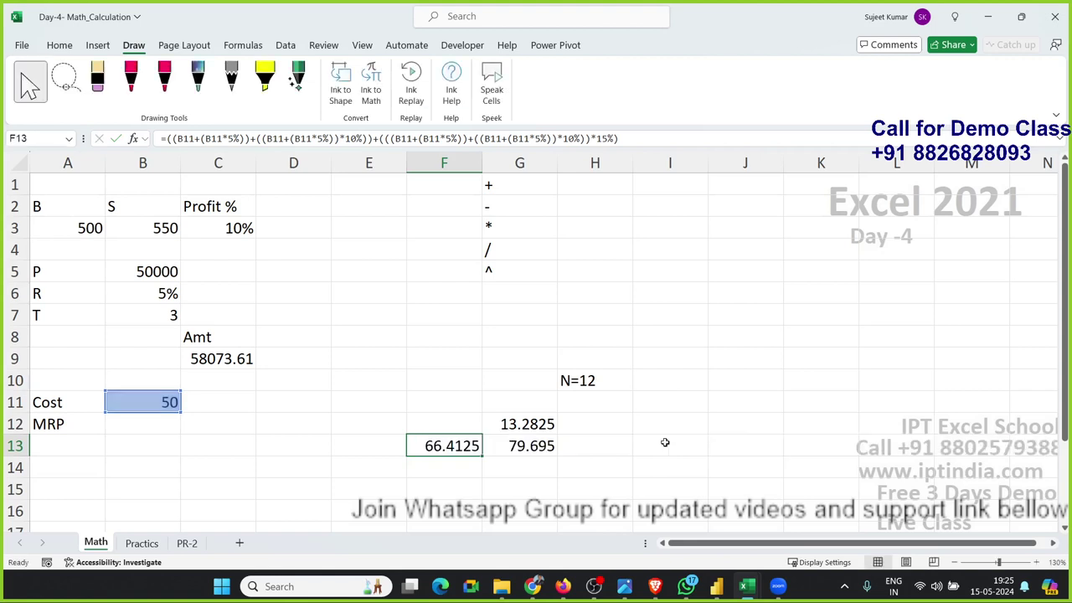
# In G12, replace the F13 reference with the pasted B11-based expression in parentheses.
pyautogui.doubleClick(500, 423)
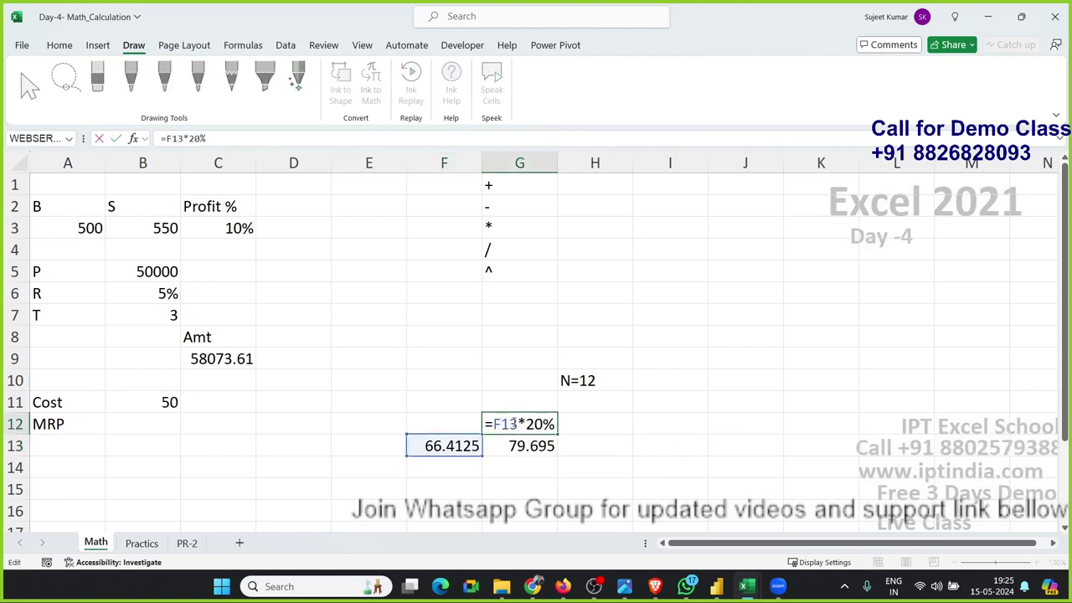
pyautogui.doubleClick(504, 423)
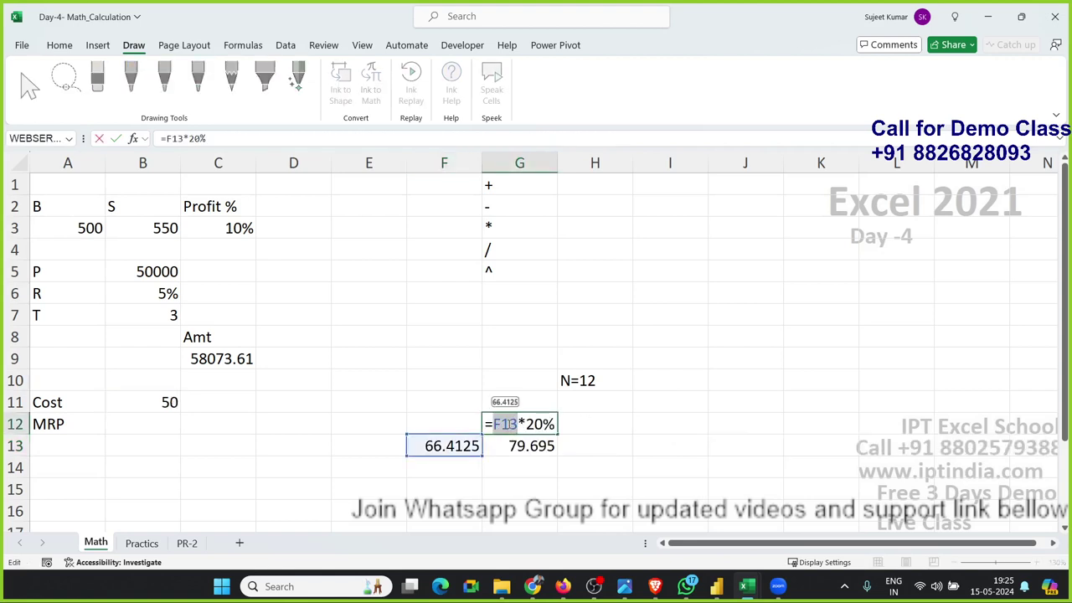
pyautogui.write('()')
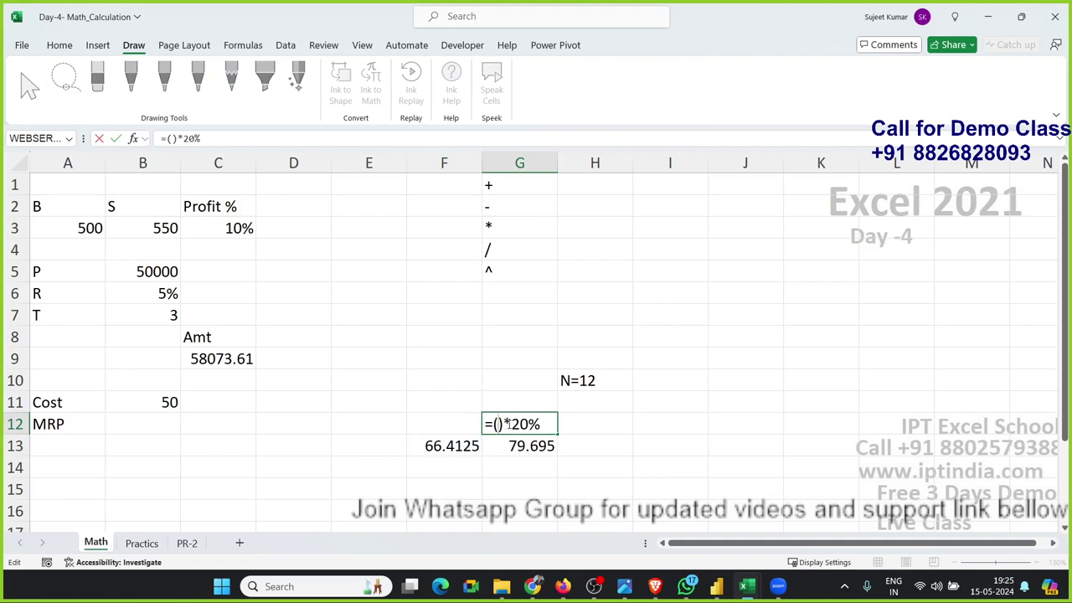
pyautogui.hotkey('ctrl', 'v')
pyautogui.press('Return')
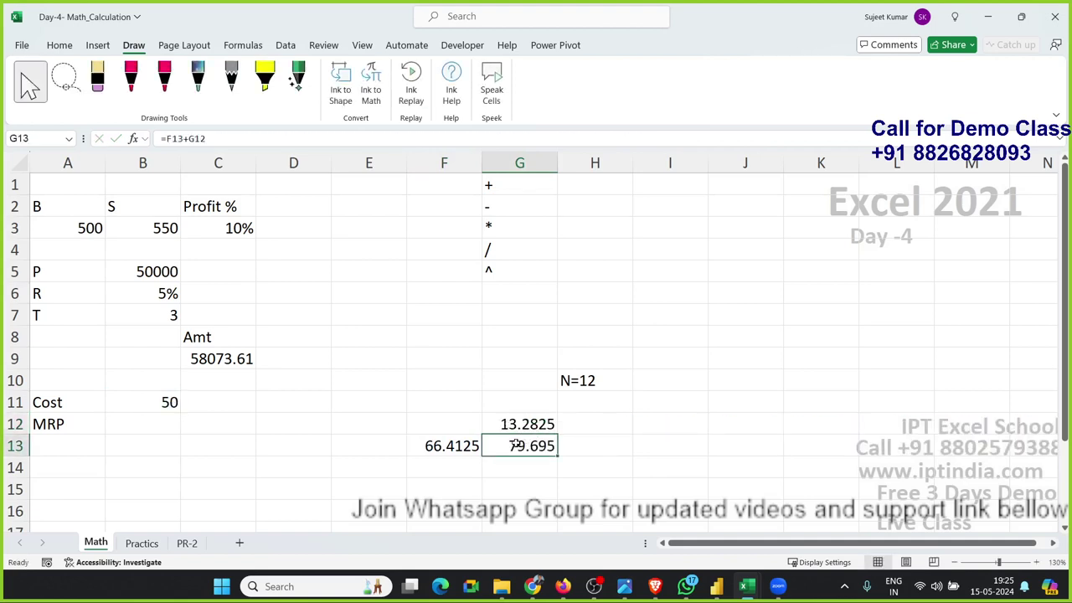
# Replace G13's F13 reference with the pasted B11-based expression, then clear 66.4125 from F13.
pyautogui.doubleClick(516, 444)
pyautogui.doubleClick(505, 445)
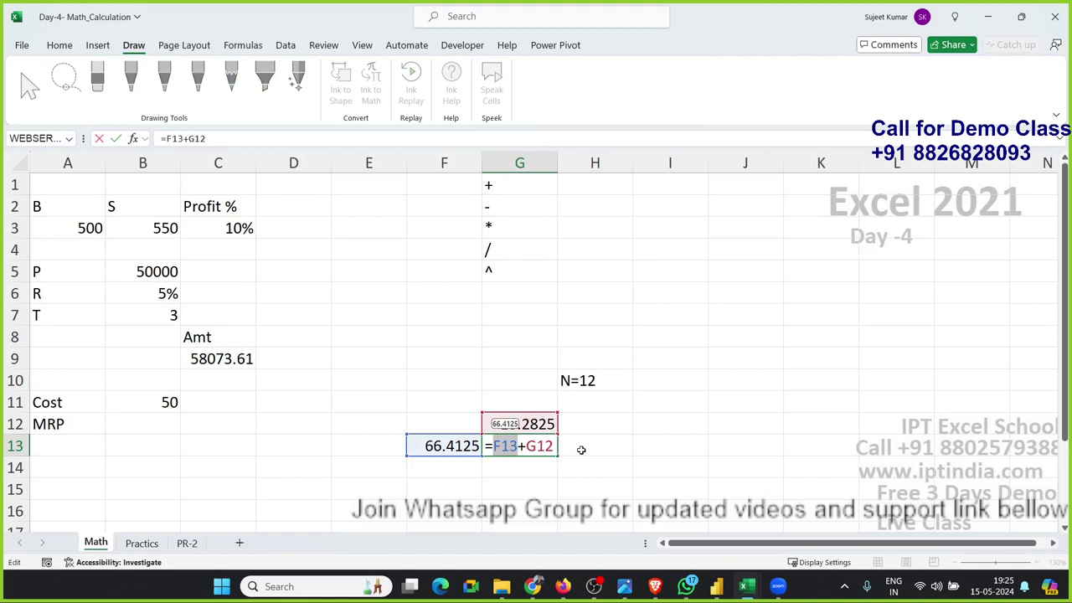
pyautogui.write('()')
pyautogui.press('Left')
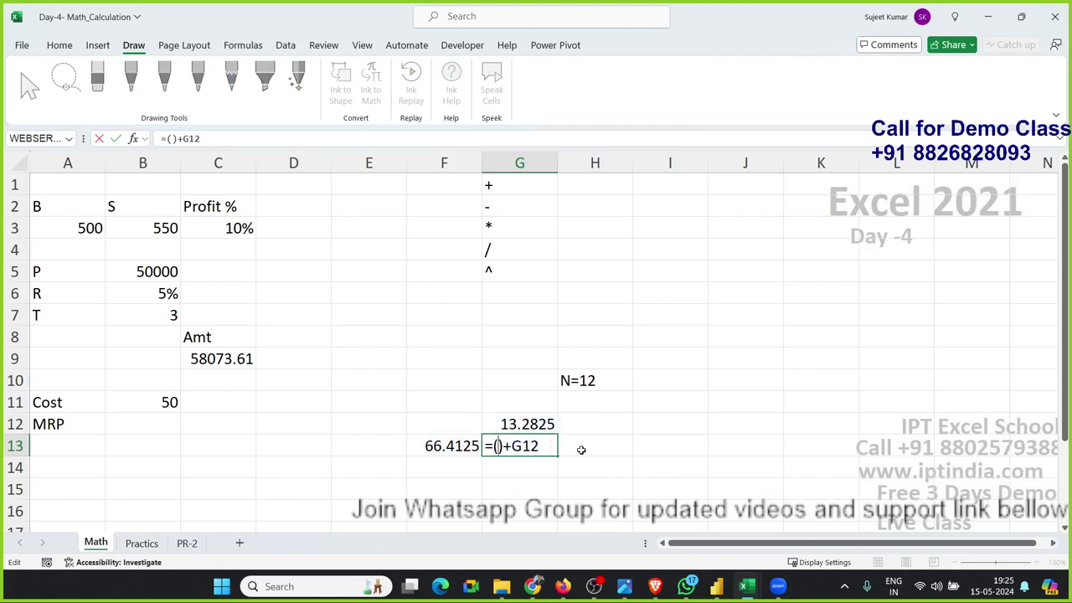
pyautogui.hotkey('ctrl', 'v')
pyautogui.press('Return')
pyautogui.press('Left')
pyautogui.press('Delete')
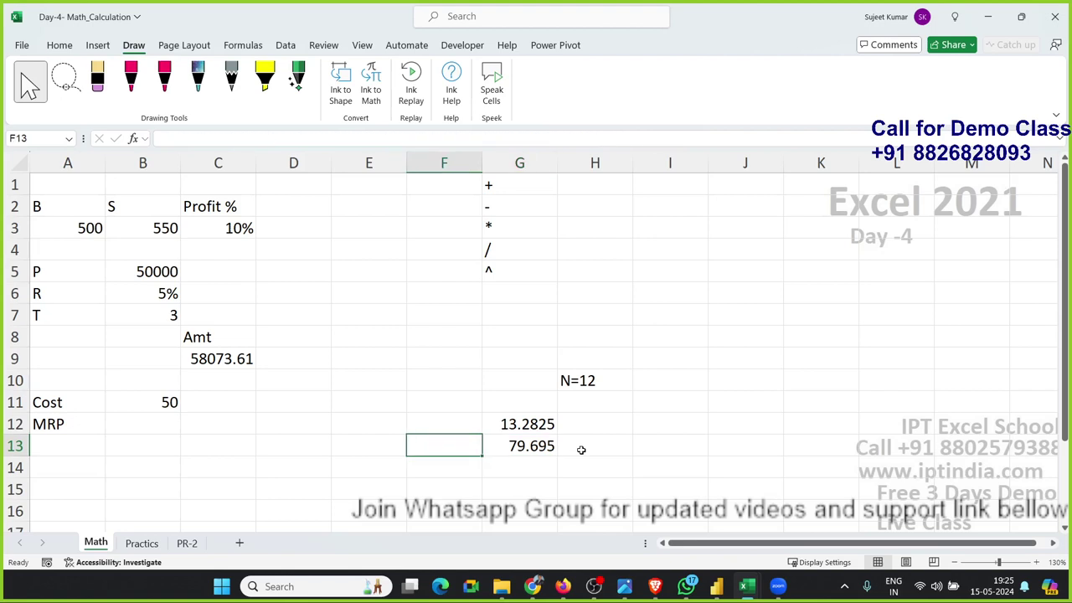
# Replace G13's G12 reference with G12's full expression wrapped as (…*20%), giving 79.695.
pyautogui.press('Right')
pyautogui.press('Up')
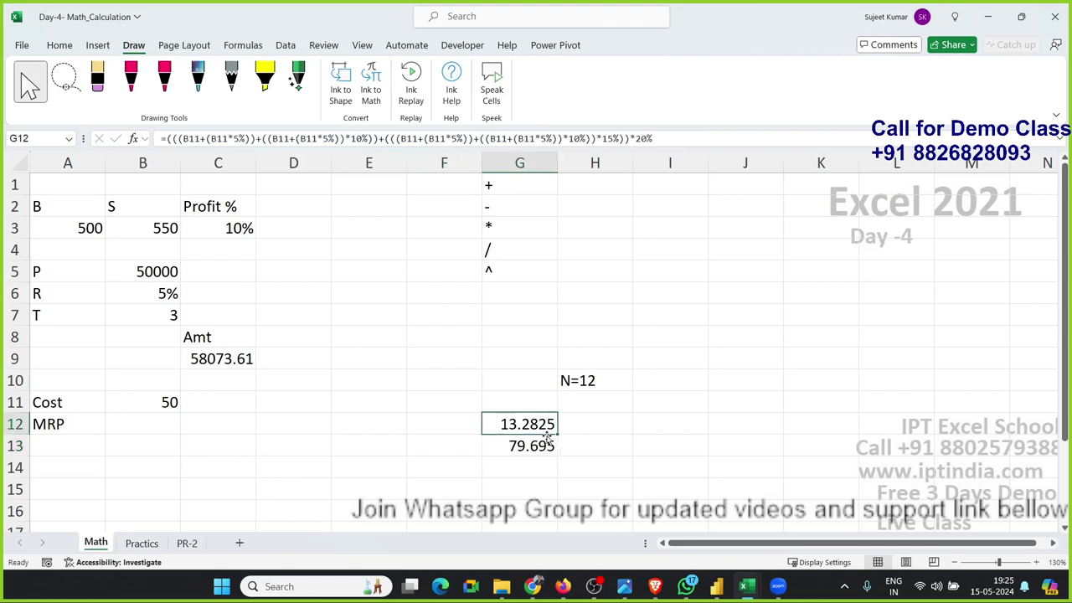
pyautogui.doubleClick(526, 427)
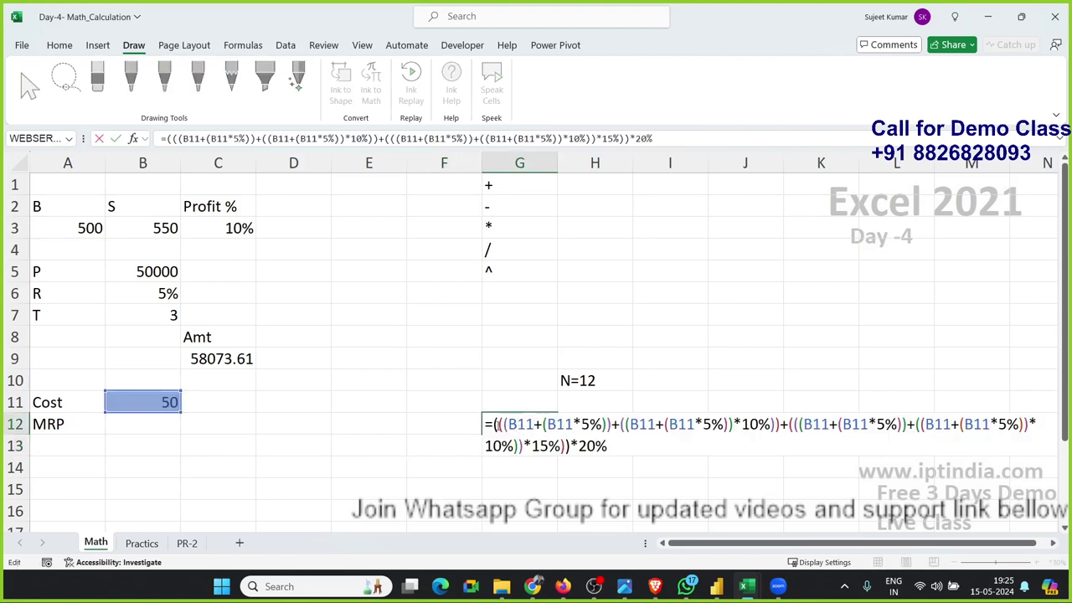
pyautogui.moveTo(494, 425); pyautogui.dragTo(654, 445)
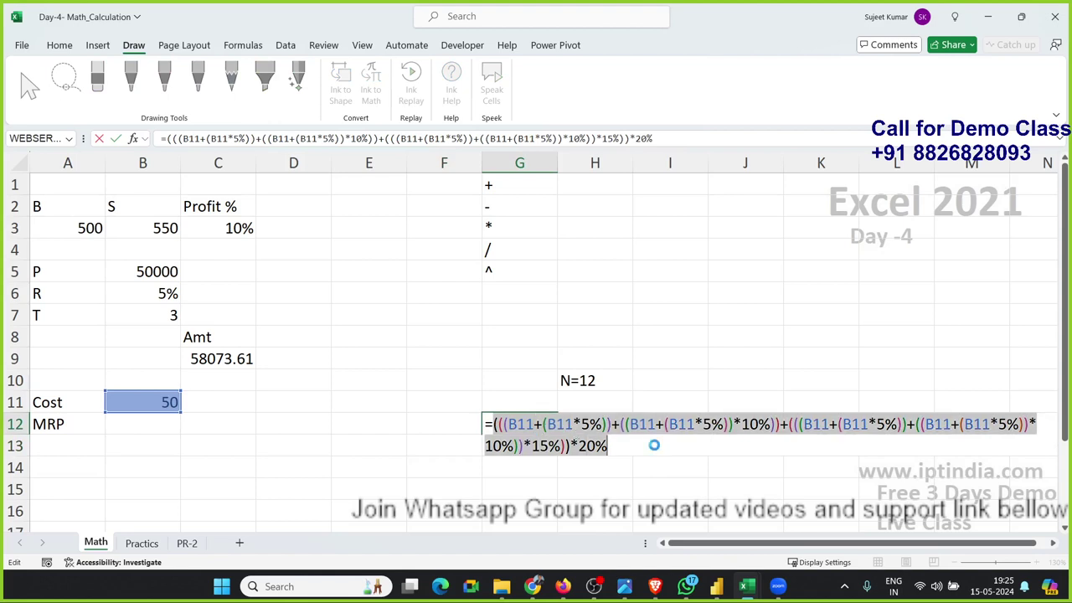
pyautogui.press('Escape')
pyautogui.doubleClick(536, 446)
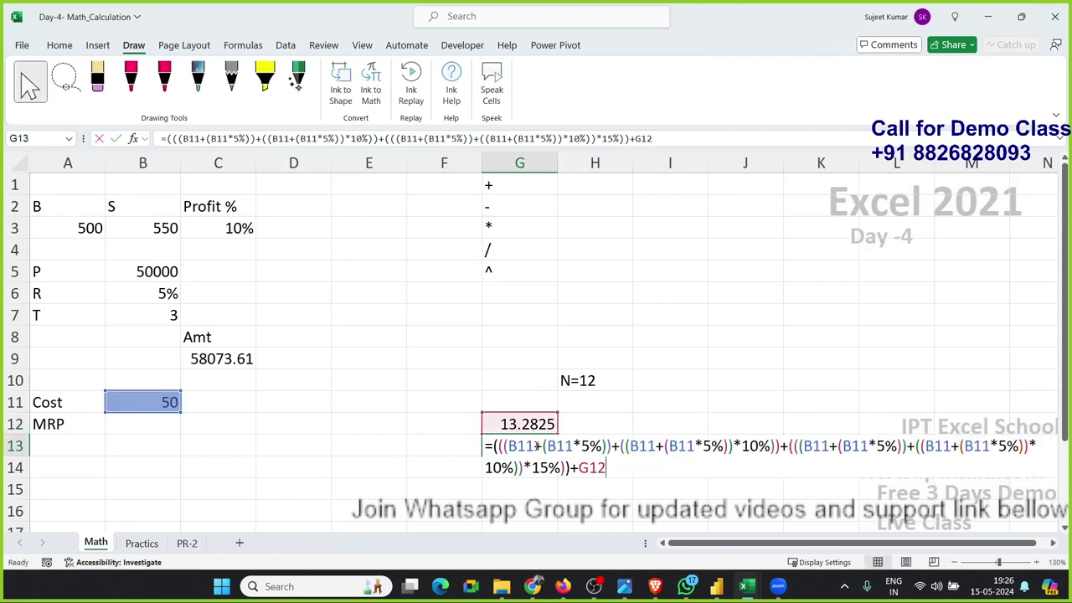
pyautogui.doubleClick(591, 468)
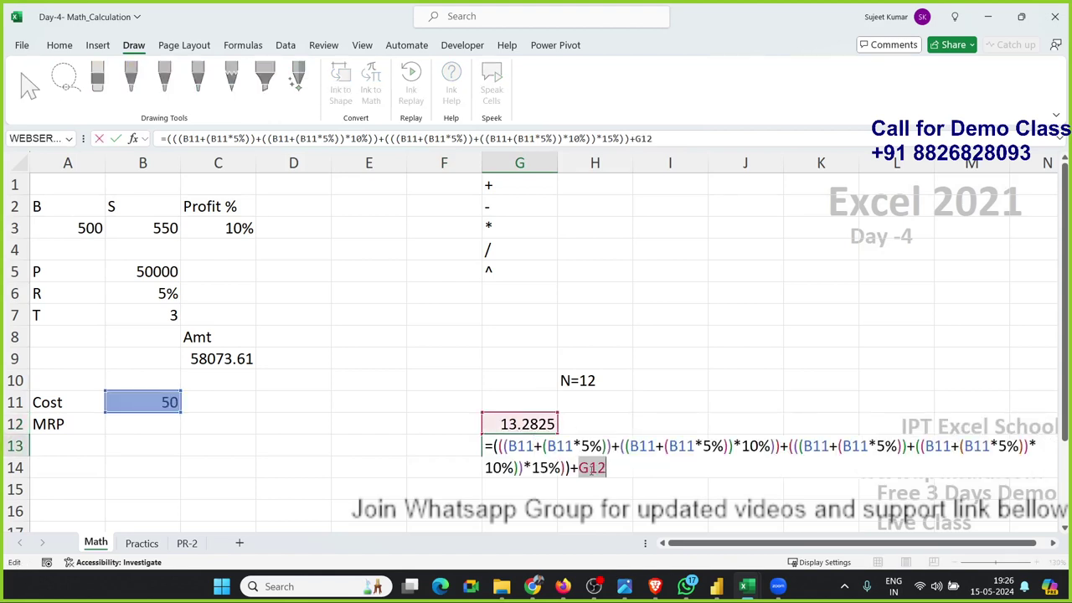
pyautogui.write('(')
pyautogui.write('((B11+(B11*5%))+((B11+(B11*5%))*10%))+(((B11+(B11*5%))+((B11+(B11*5%))*10%))*15%))')
pyautogui.write('*20%')
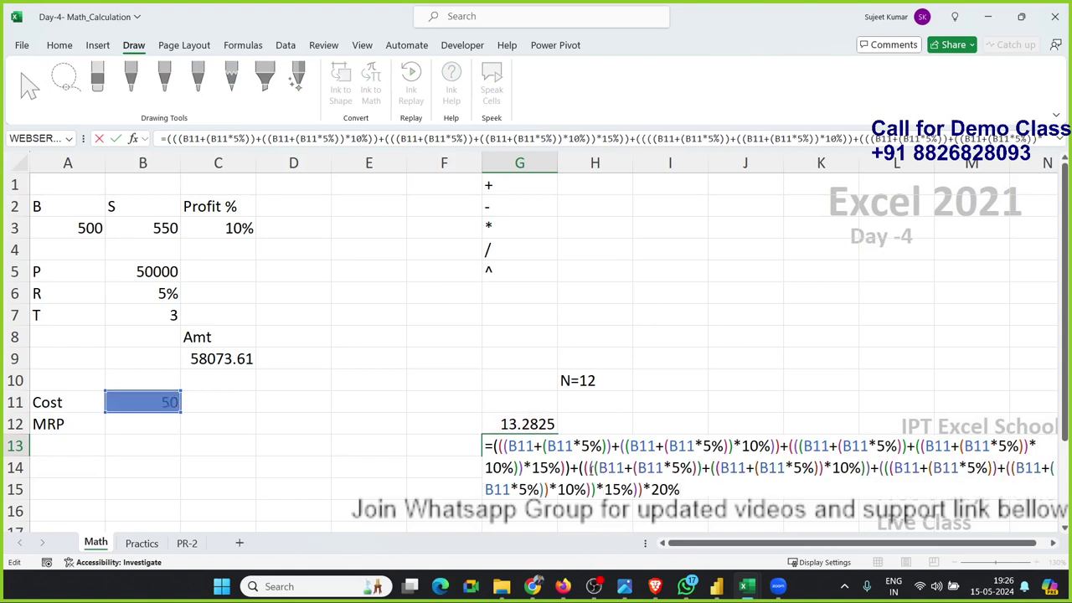
pyautogui.write(')')
pyautogui.press('Return')
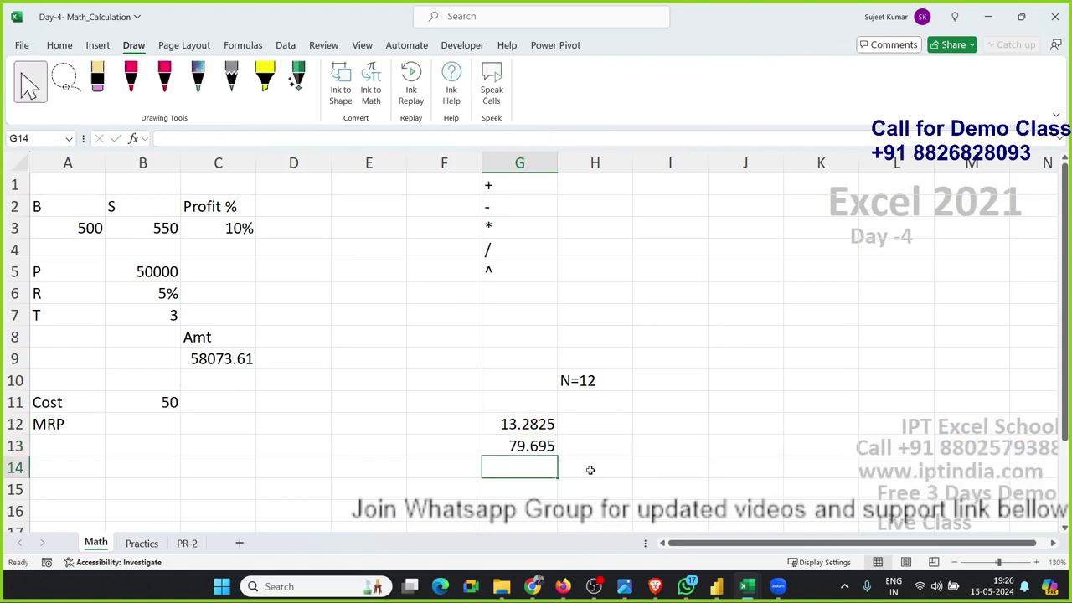
# Clear the 13.2825 helper value from G12 and check G13's single nested MRP formula.
pyautogui.press('Up')
pyautogui.press('Up')
pyautogui.press('Up')
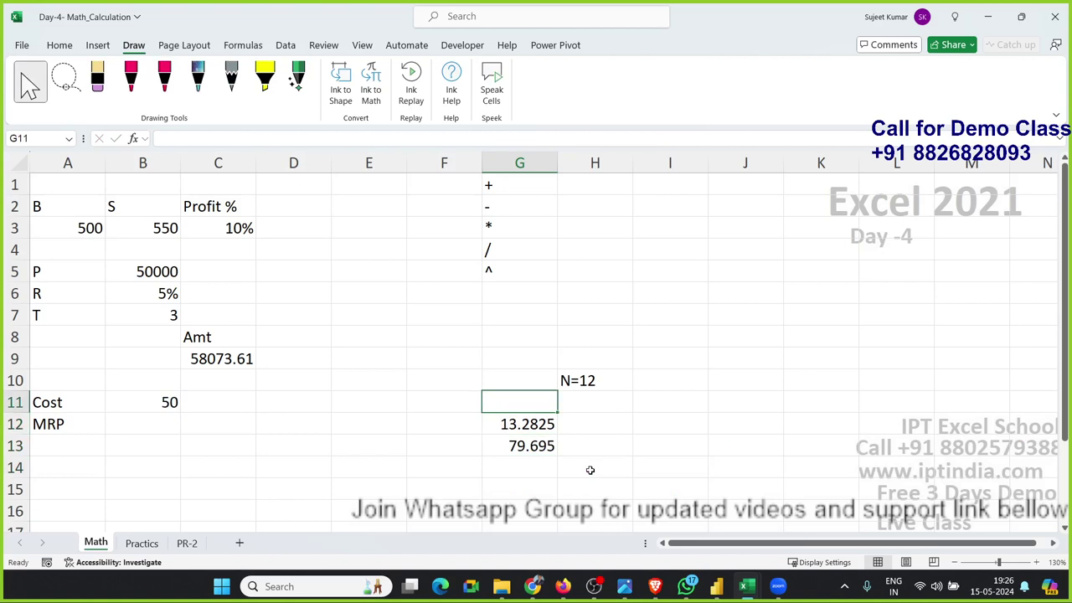
pyautogui.press('Down')
pyautogui.press('Delete')
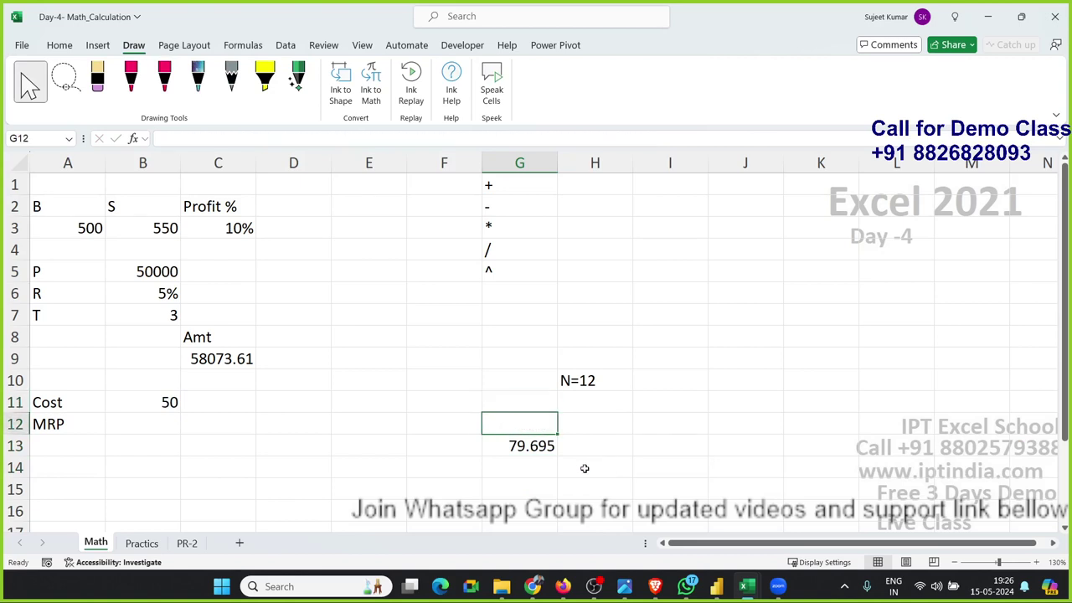
pyautogui.click(521, 445)
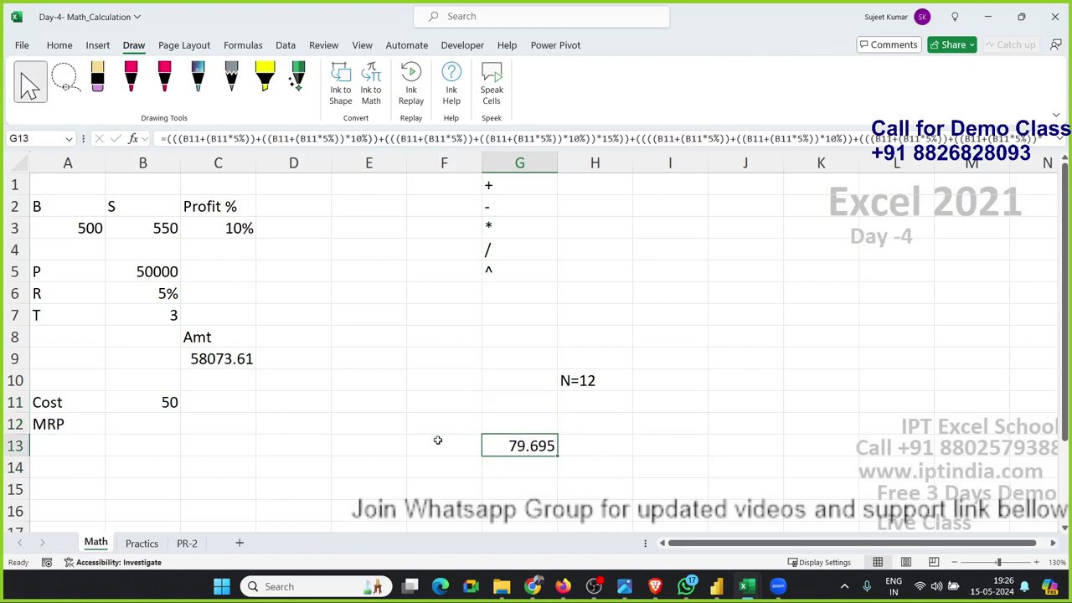
pyautogui.click(170, 421)
pyautogui.click(525, 441)
pyautogui.hotkey('alt', 'Tab')
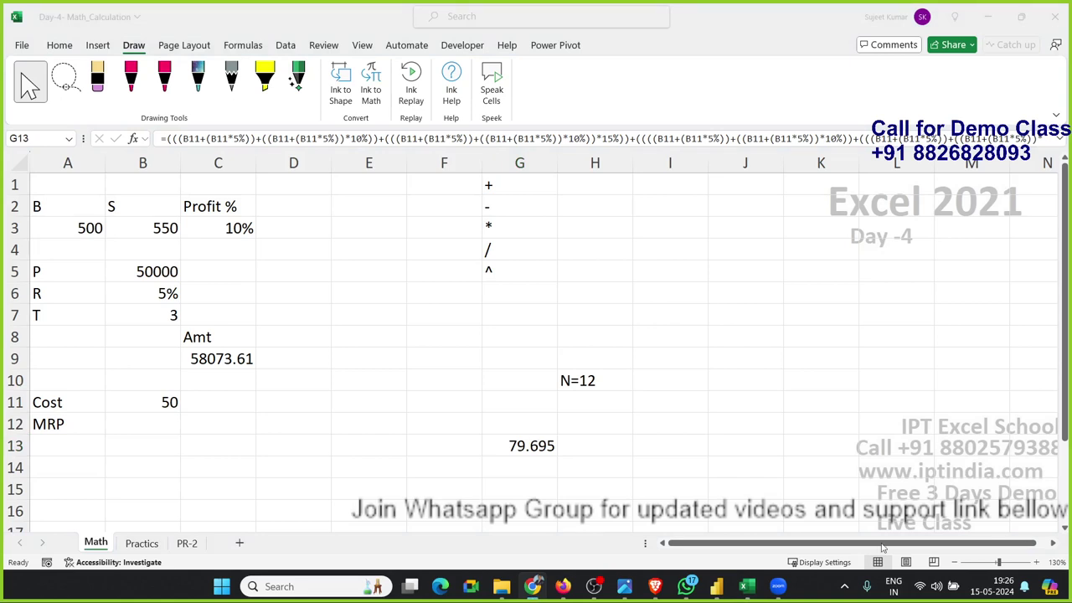
# Review G13's nested MRP formula, starting from its B11 references, without changing it.
pyautogui.click(525, 450)
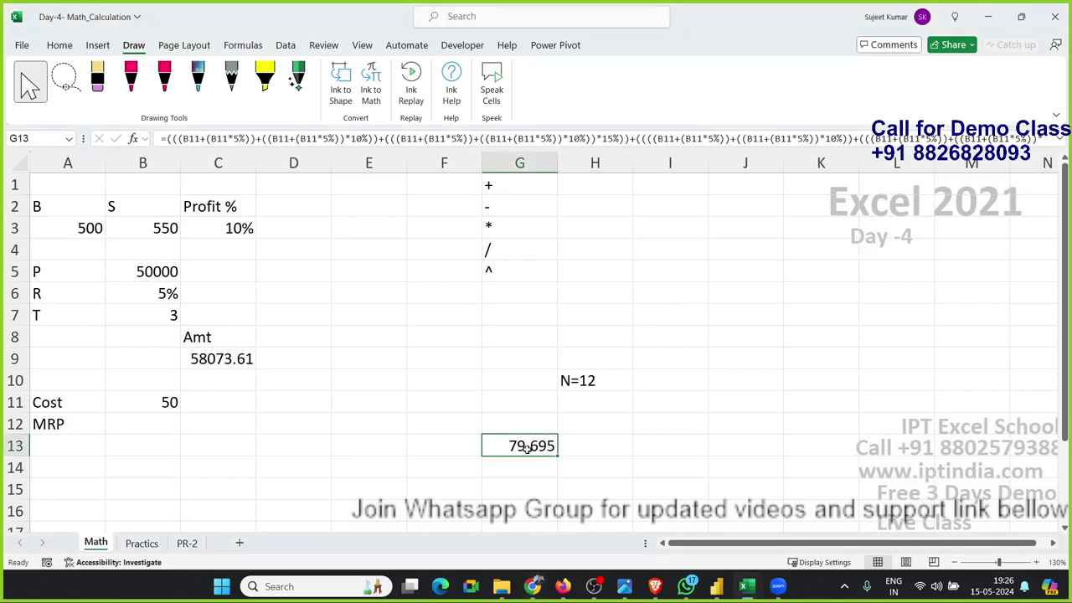
pyautogui.doubleClick(525, 448)
pyautogui.doubleClick(521, 448)
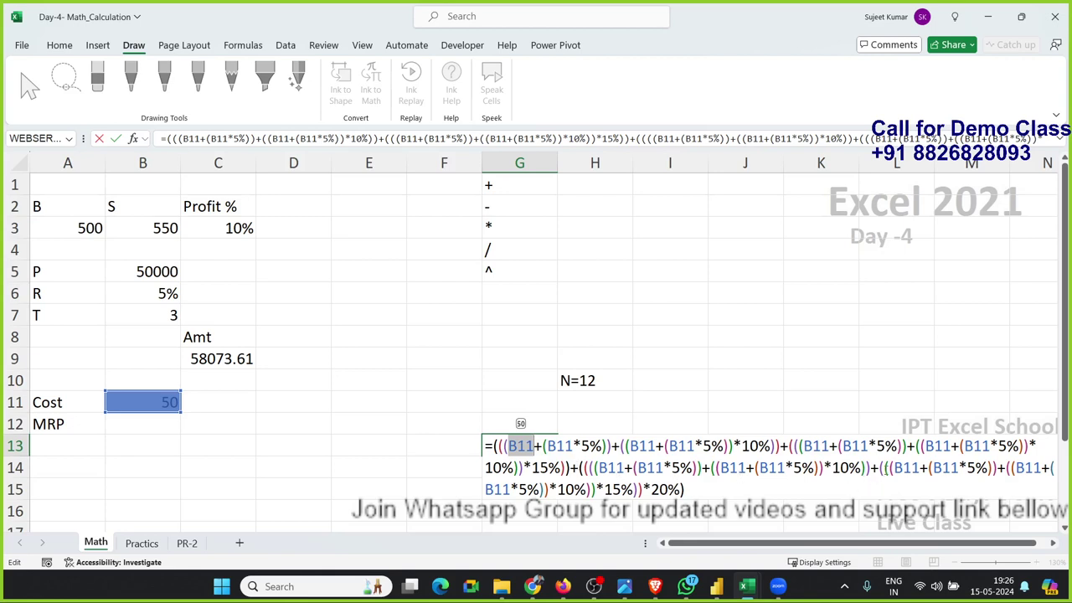
pyautogui.hotkey('ctrl', 'Return')
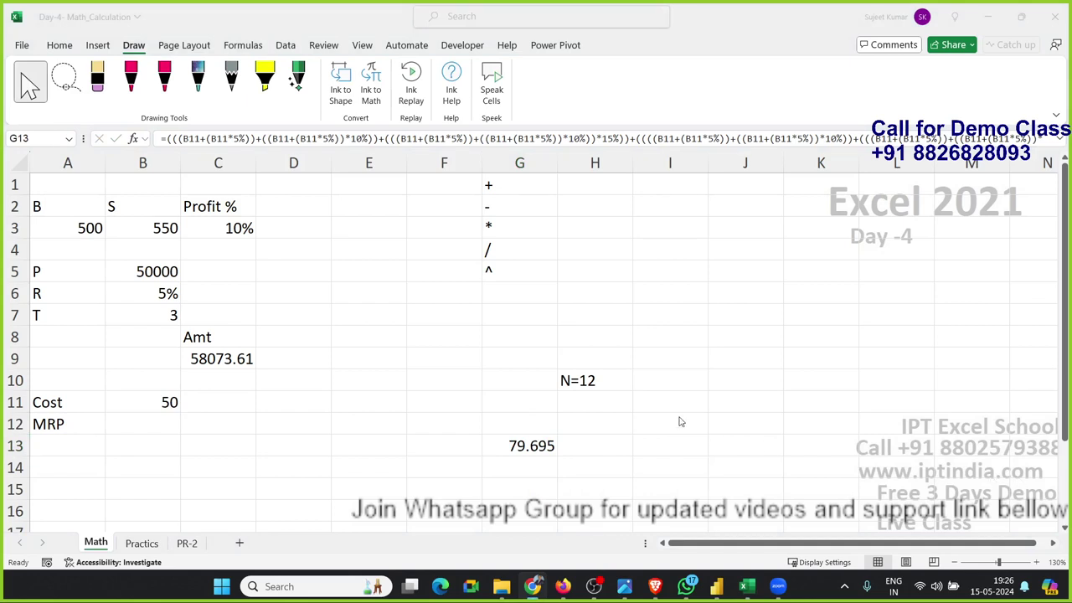
# Copy G13's MRP formula and paste it into B12 beside the MRP label.
pyautogui.click(588, 437)
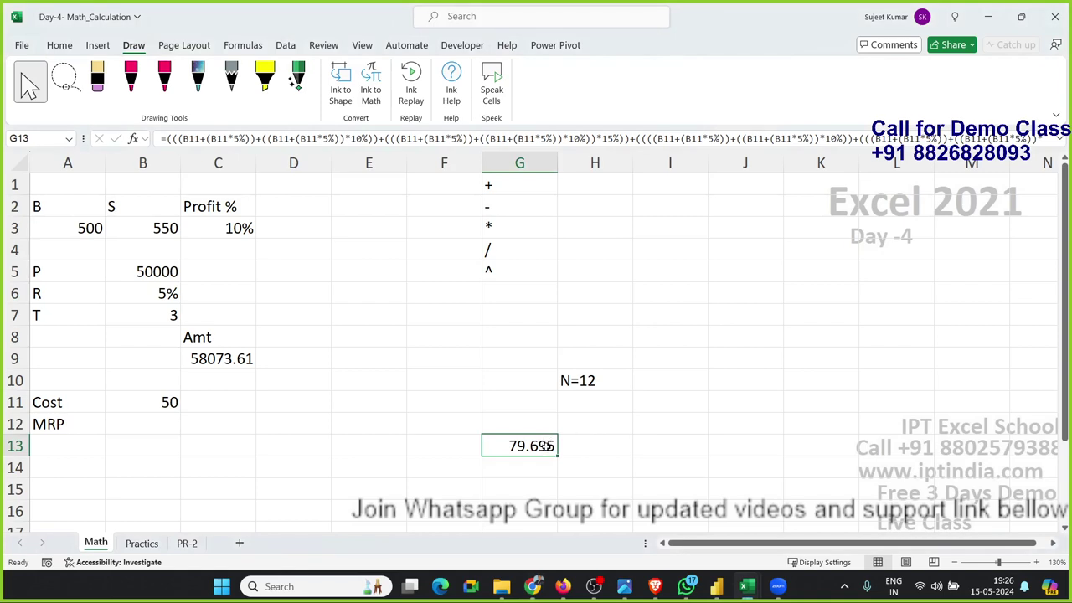
pyautogui.hotkey('ctrl', 'c')
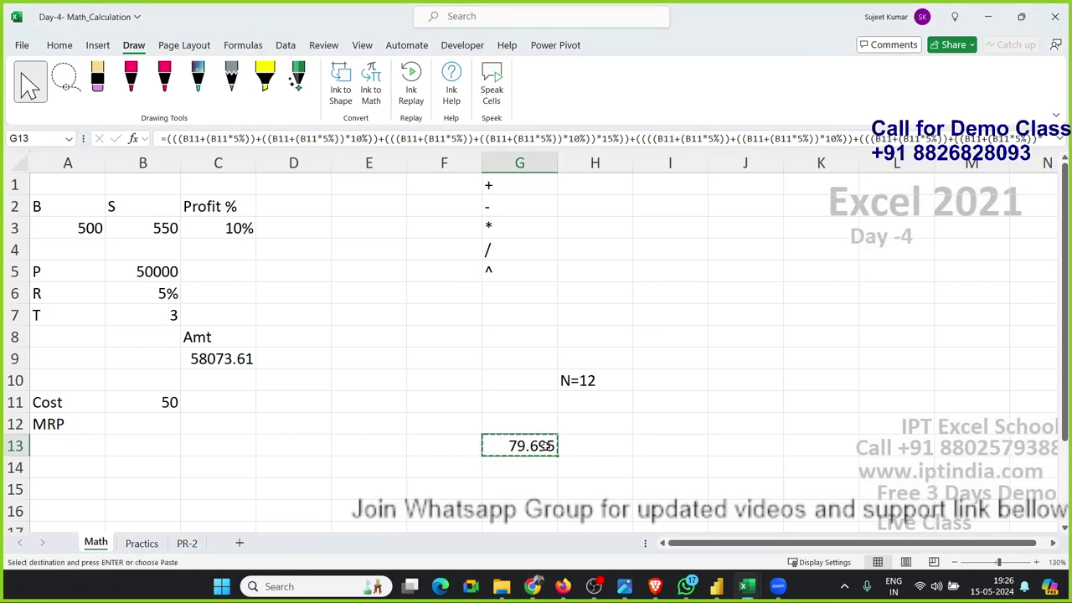
pyautogui.click(167, 426)
pyautogui.press('Return')
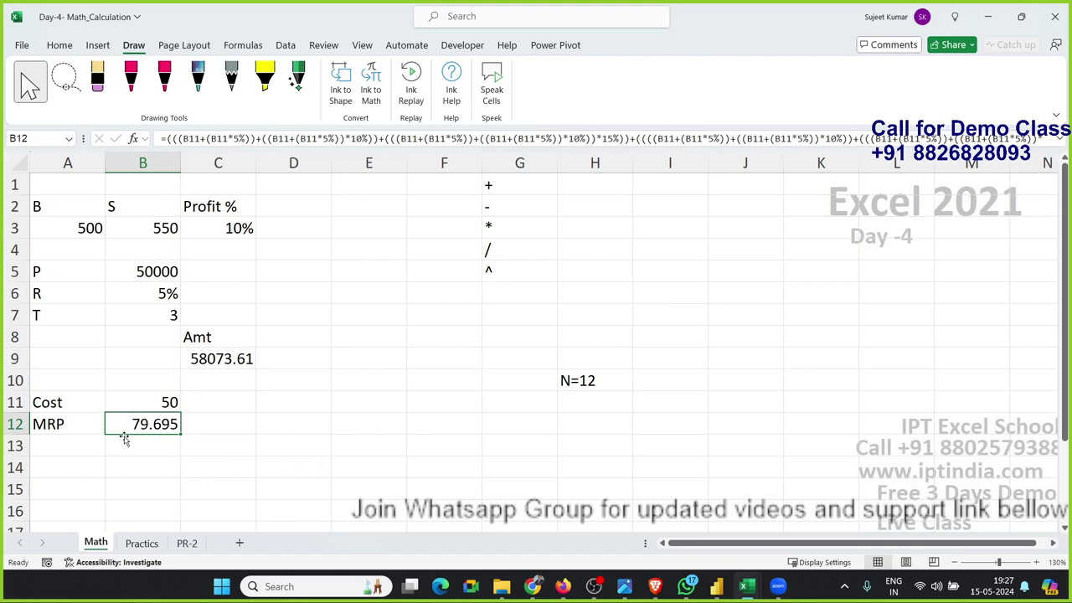
# Move the MRP formula from G13 into B12, then switch to the Practics sheet.
pyautogui.click(134, 543)
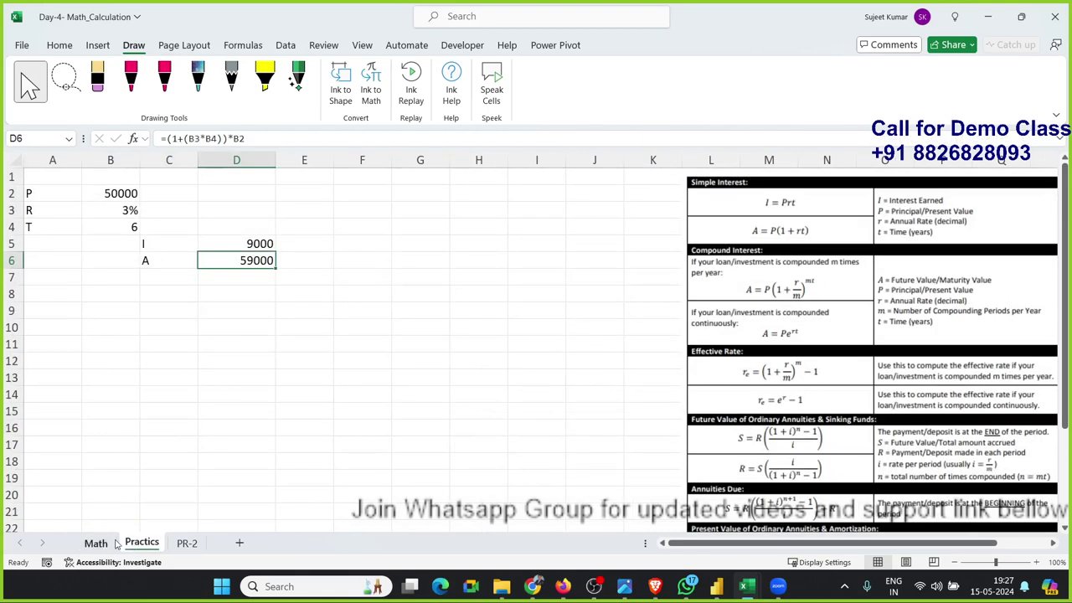
pyautogui.click(97, 542)
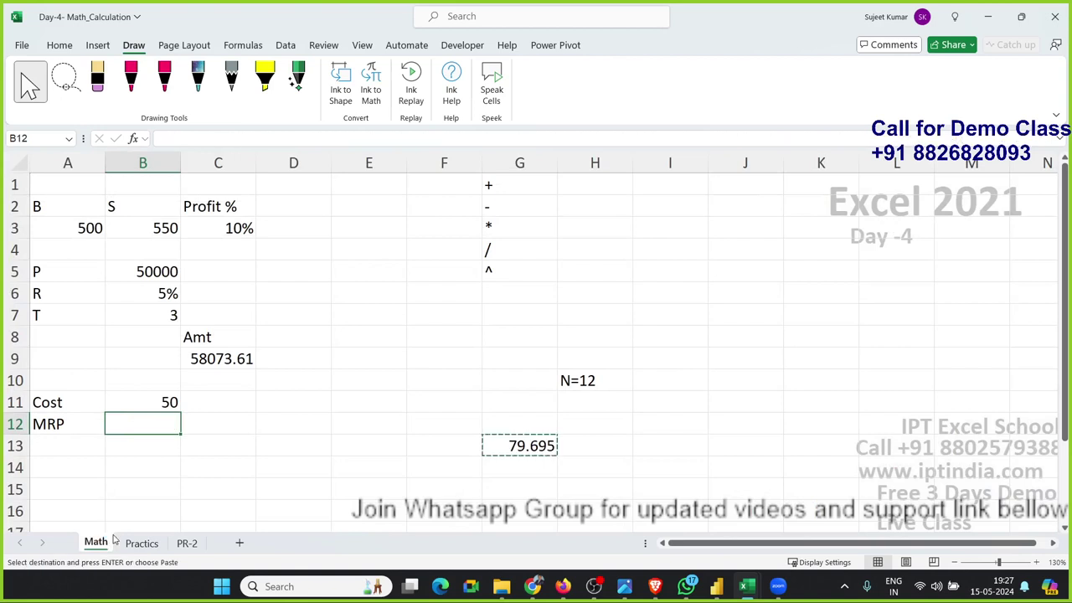
pyautogui.click(495, 489)
pyautogui.click(507, 452)
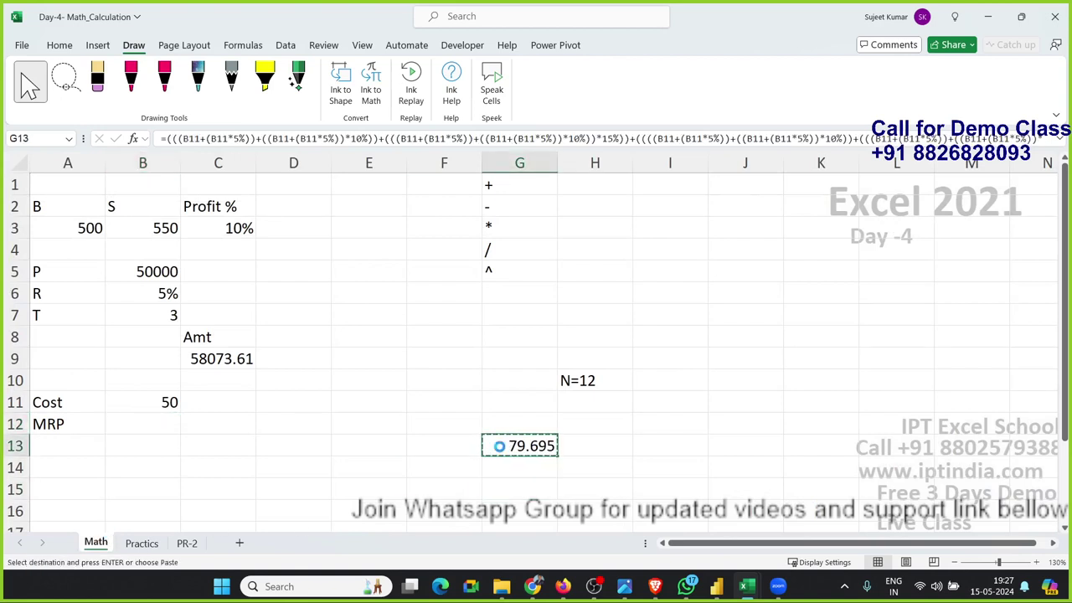
pyautogui.click(157, 434)
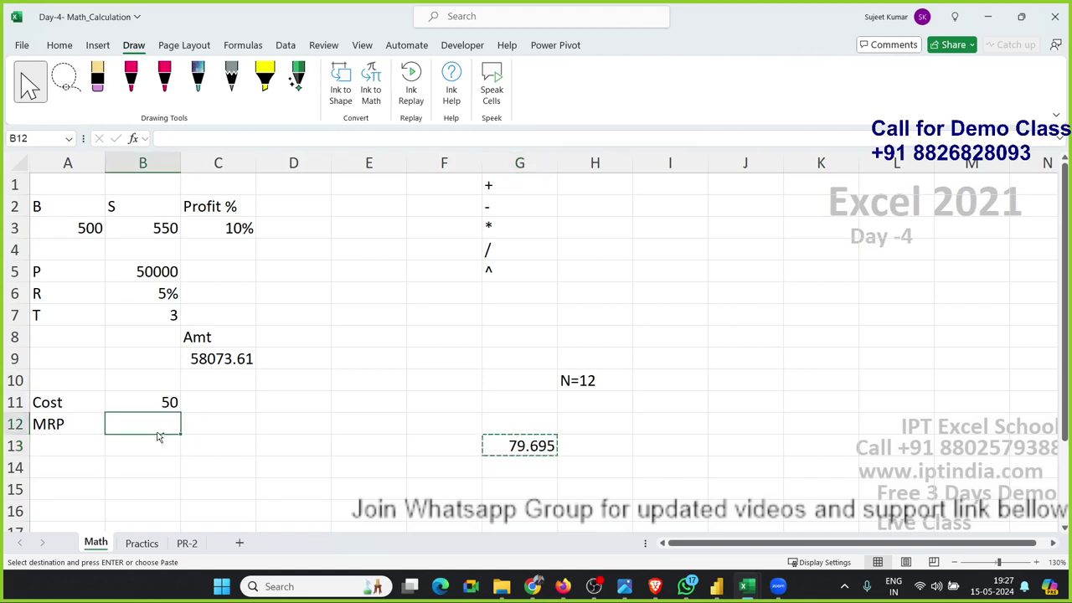
pyautogui.press('Return')
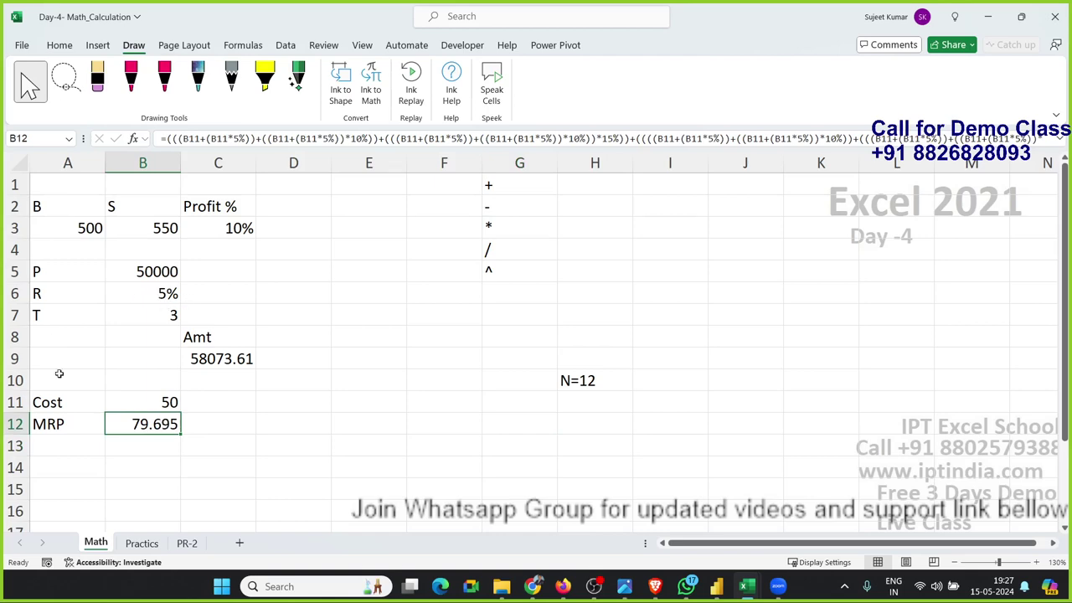
pyautogui.click(144, 546)
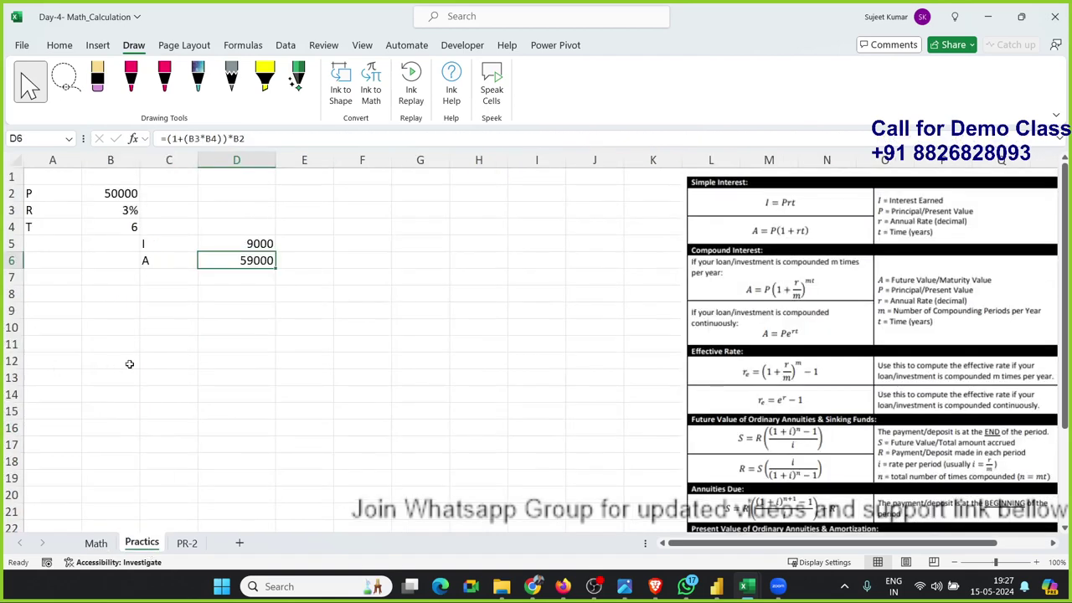
# Enter the simple-interest amount formula =B2*(1+(B3*B4)) in D6.
pyautogui.click(441, 350)
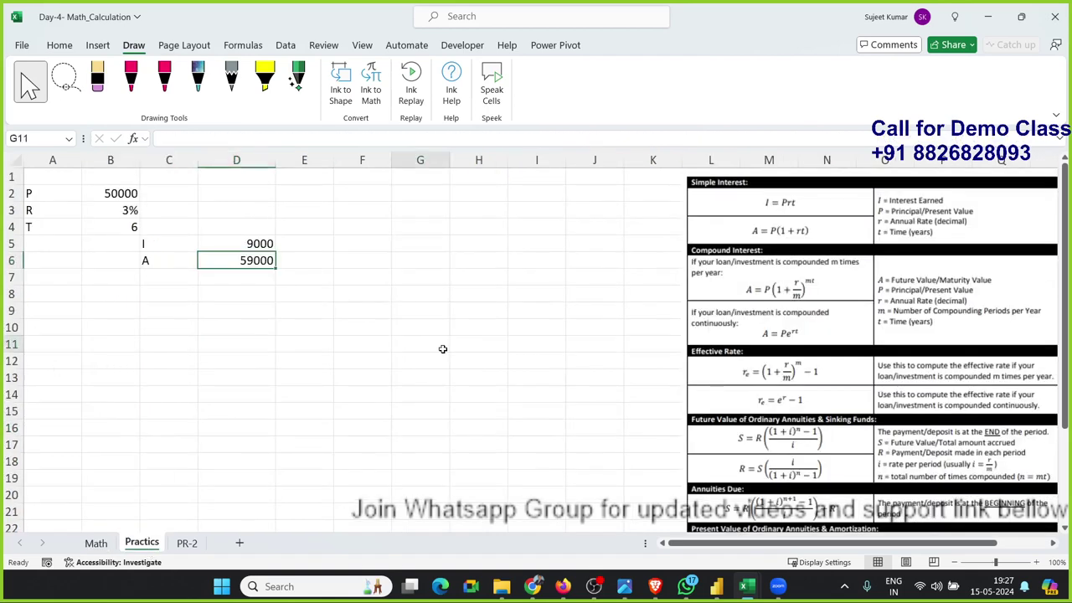
pyautogui.click(747, 293)
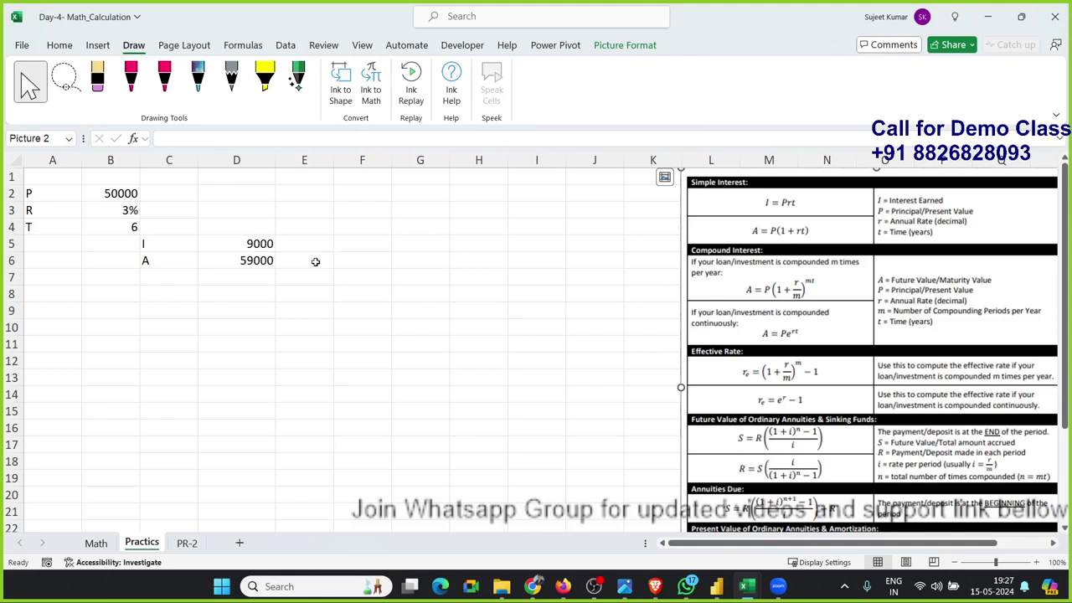
pyautogui.click(268, 261)
pyautogui.write('==')
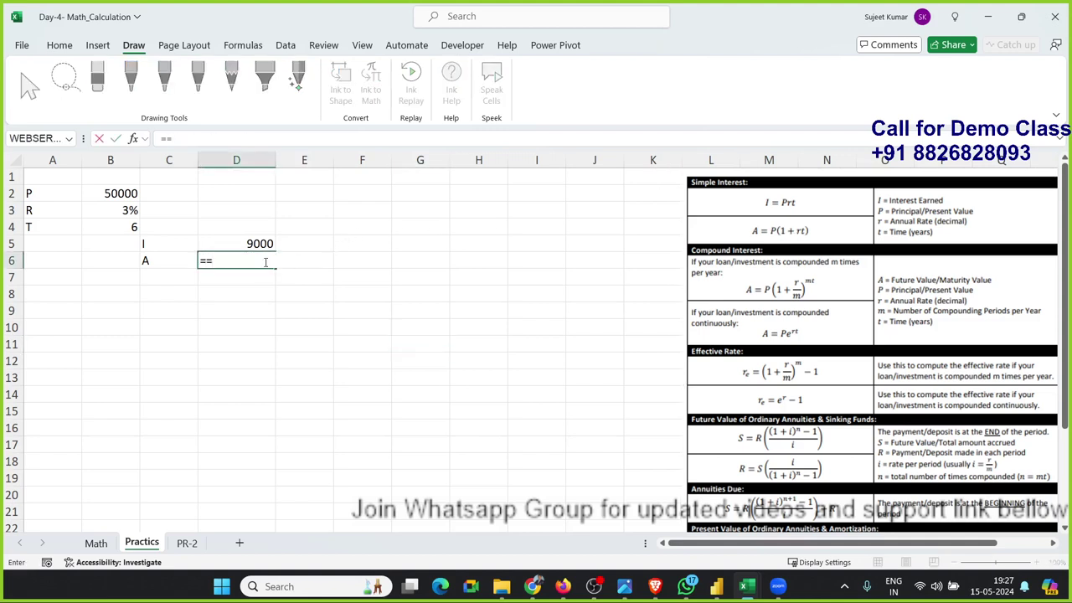
pyautogui.press('BackSpace')
pyautogui.click(112, 194)
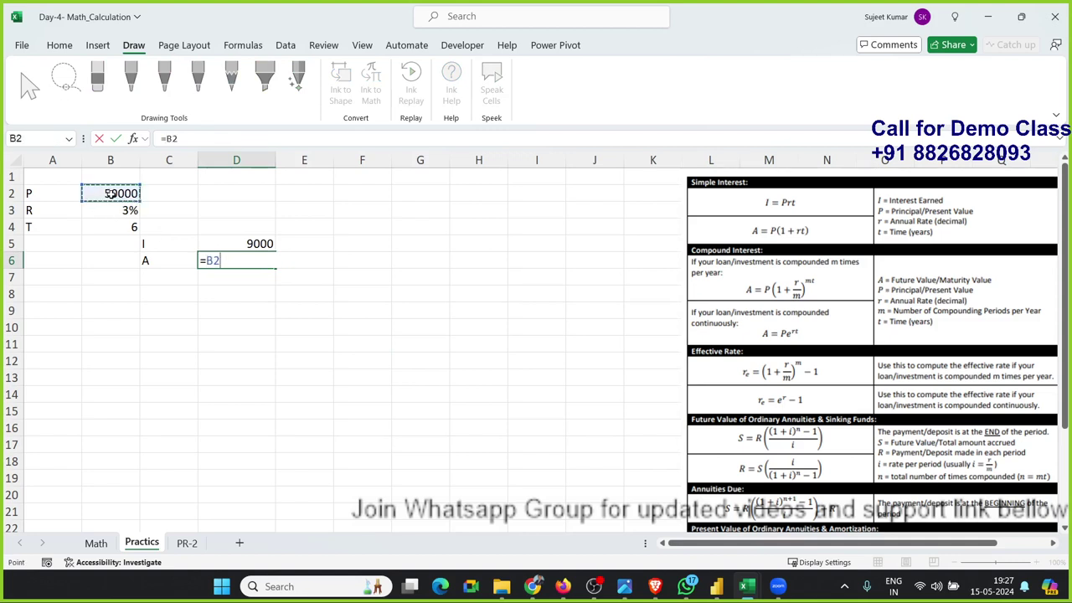
pyautogui.write('*')
pyautogui.click(102, 210)
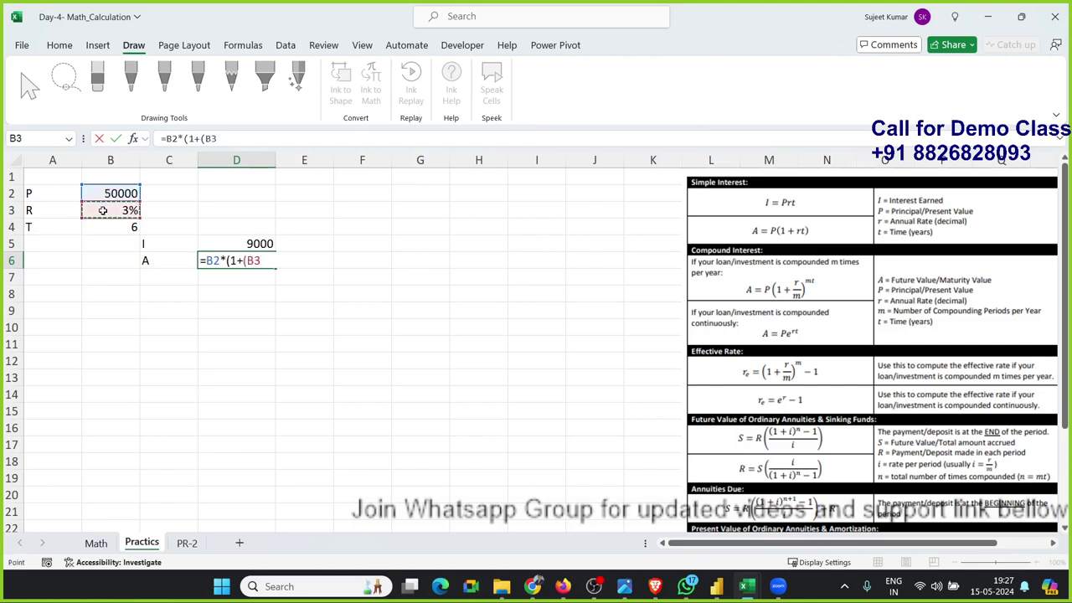
pyautogui.write('*')
pyautogui.click(124, 224)
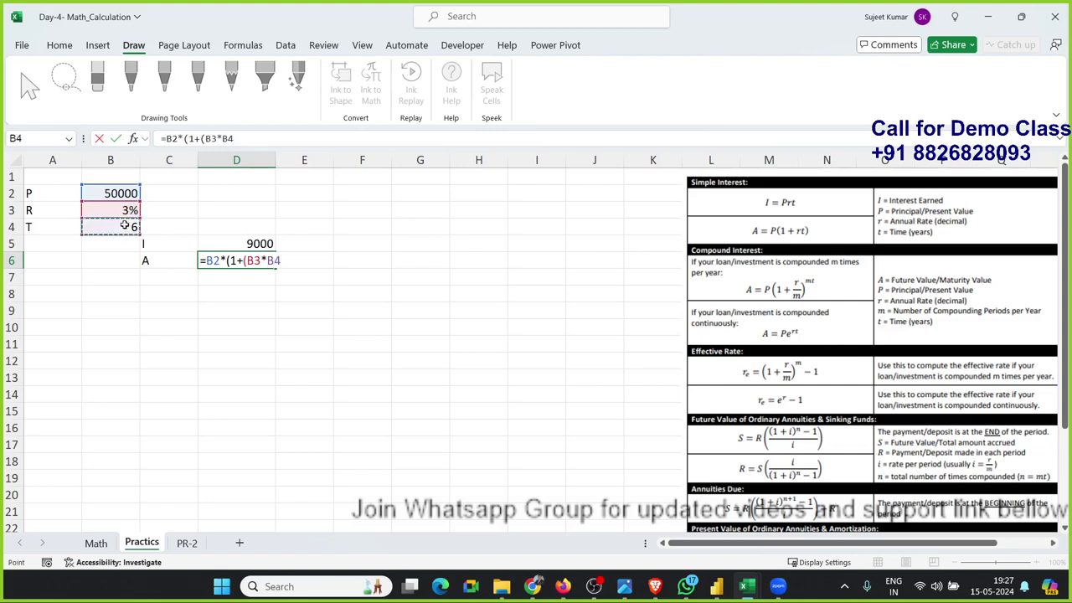
pyautogui.write(')')
pyautogui.press('Return')
# Check that D6 shows the amount 59000 and scroll through the Practics sheet.
pyautogui.press('Up')
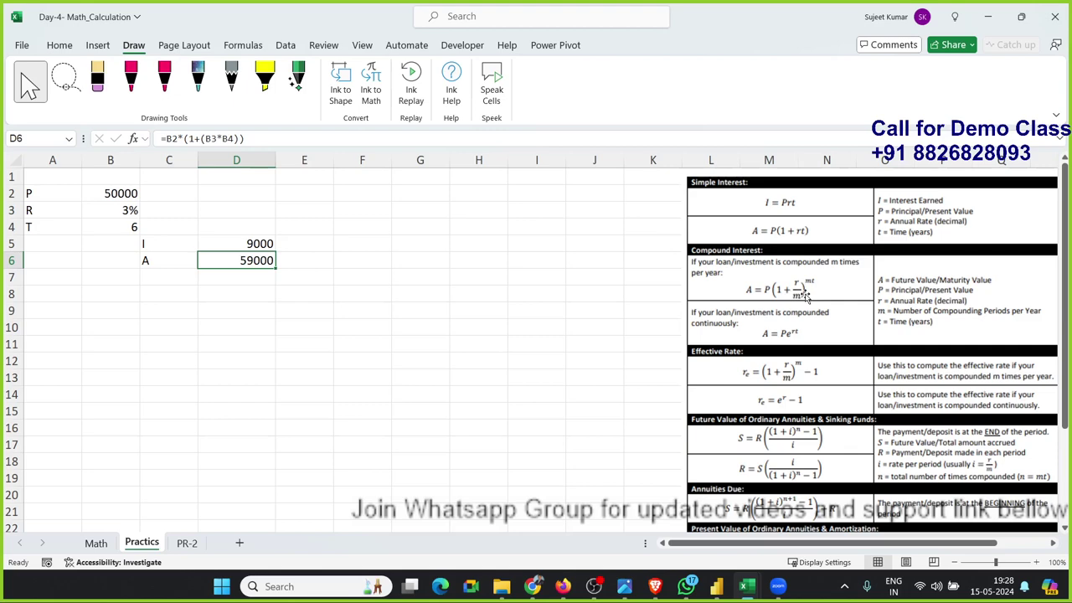
pyautogui.scroll(-1, 808, 297)
pyautogui.scroll(-2, 812, 299)
pyautogui.scroll(3, 821, 302)
pyautogui.scroll(-5, 760, 339)
pyautogui.scroll(5, 761, 339)
# On the PR-2 sheet, clear the old volume and area results in D5:D8.
pyautogui.click(187, 543)
pyautogui.click(231, 412)
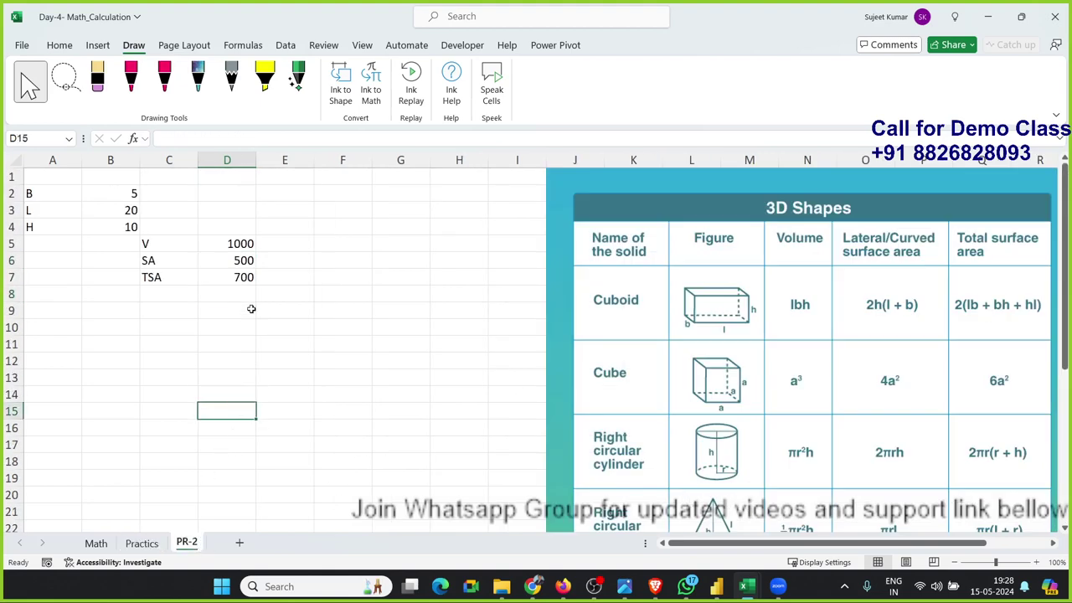
pyautogui.moveTo(239, 244); pyautogui.dragTo(237, 293)
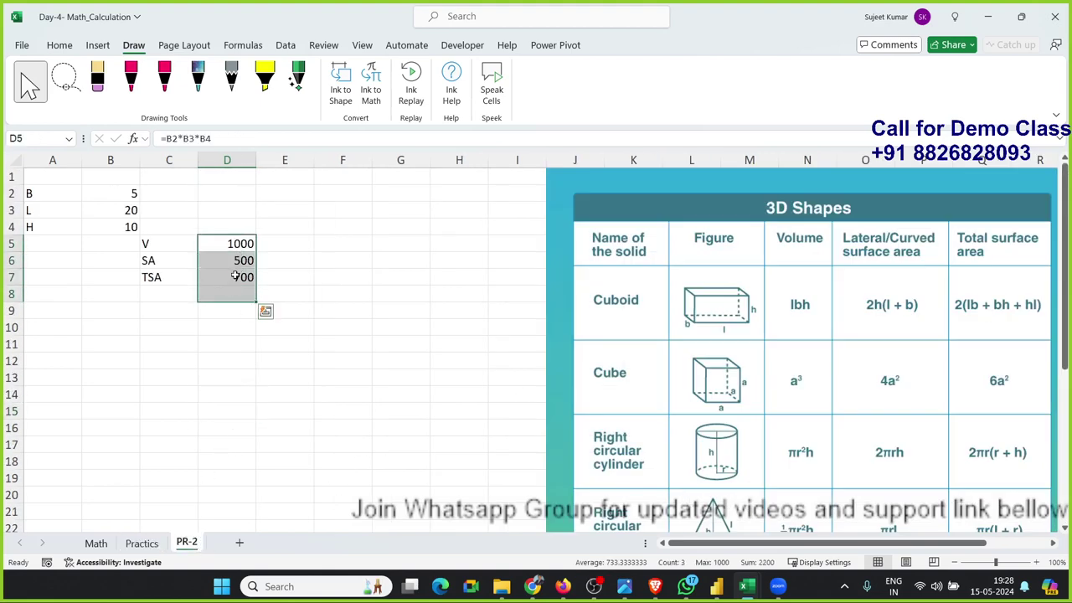
pyautogui.press('Delete')
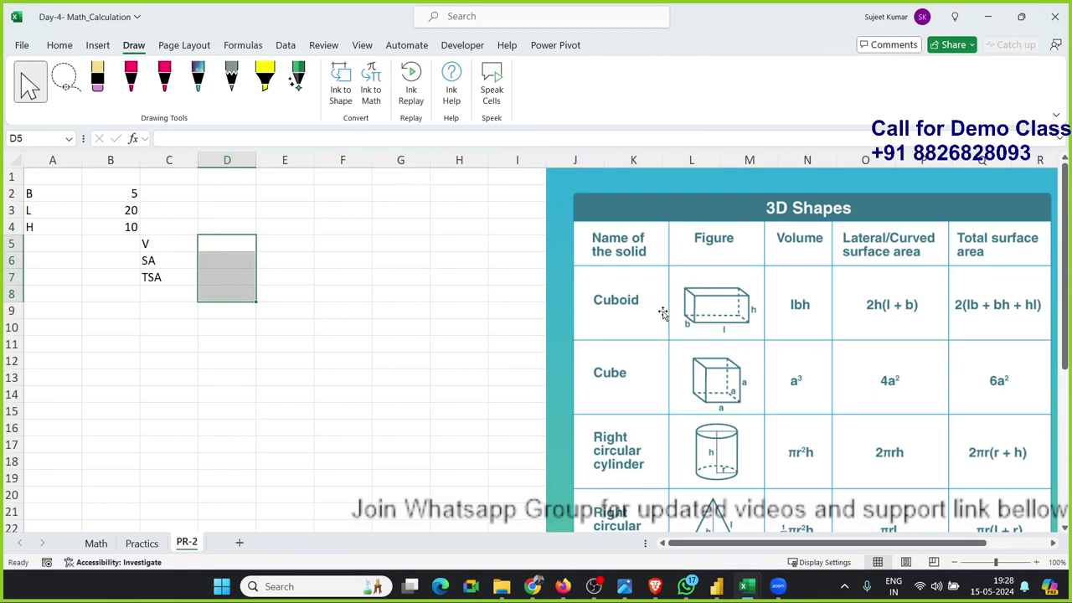
pyautogui.click(52, 192)
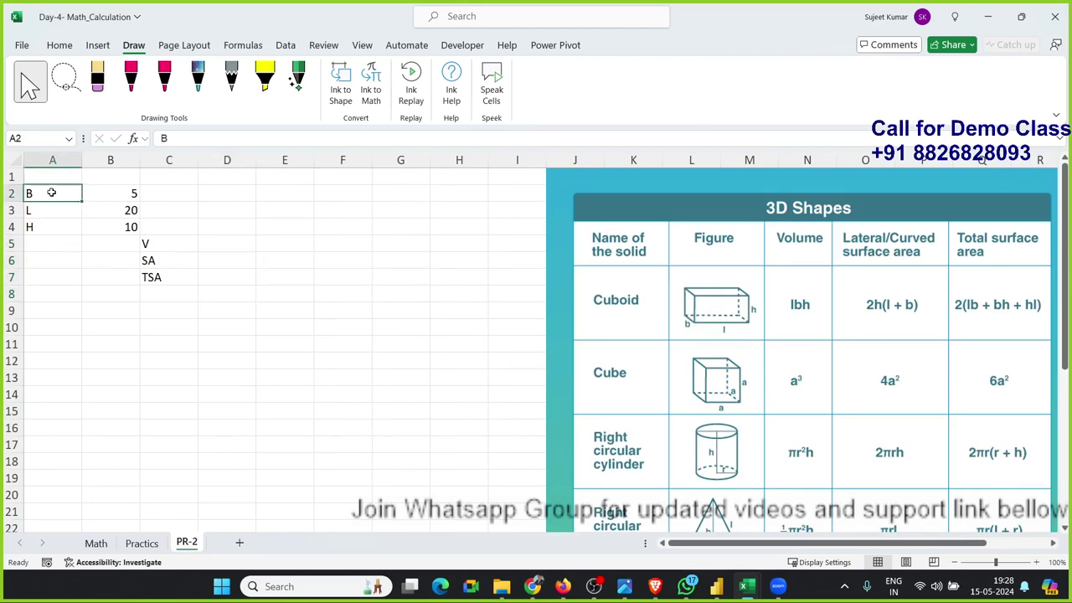
pyautogui.click(50, 209)
pyautogui.click(50, 227)
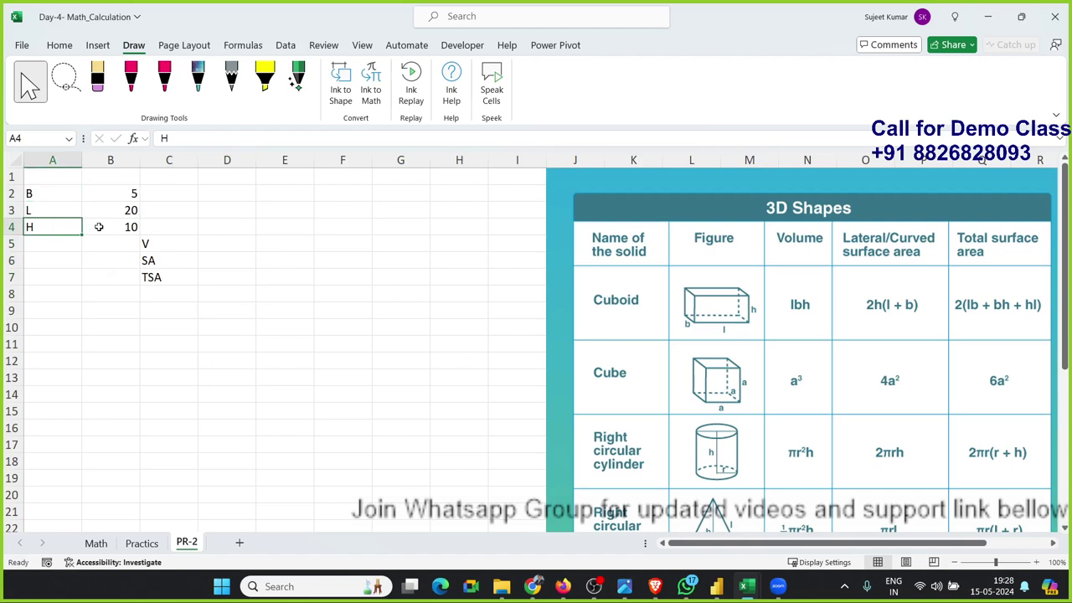
pyautogui.moveTo(98, 227); pyautogui.dragTo(99, 205)
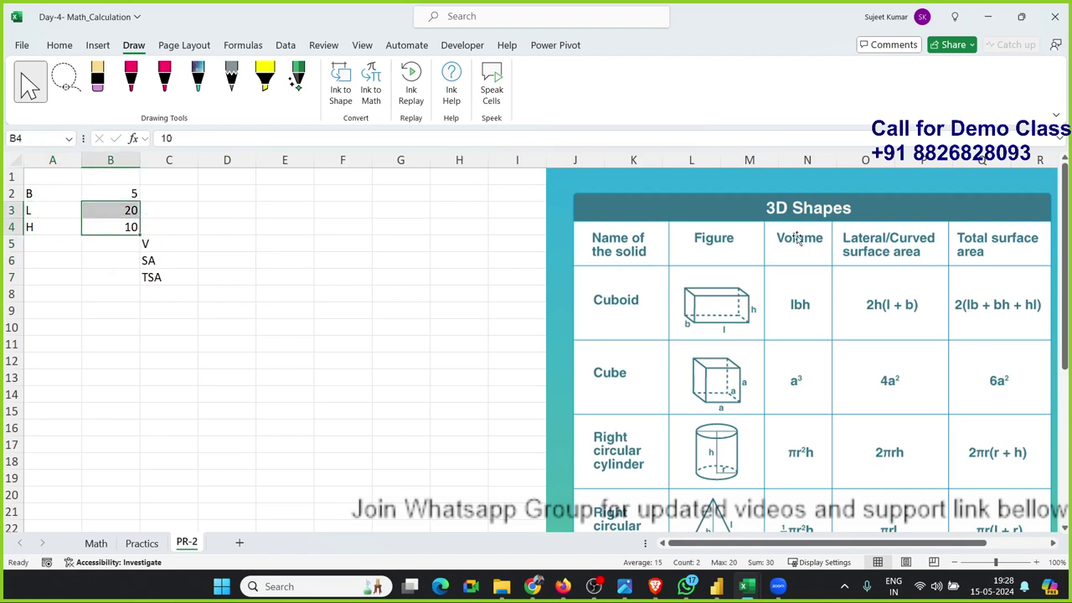
# Enter the volume formula =B2*B3*B4 in D5, giving 1000.
pyautogui.click(218, 247)
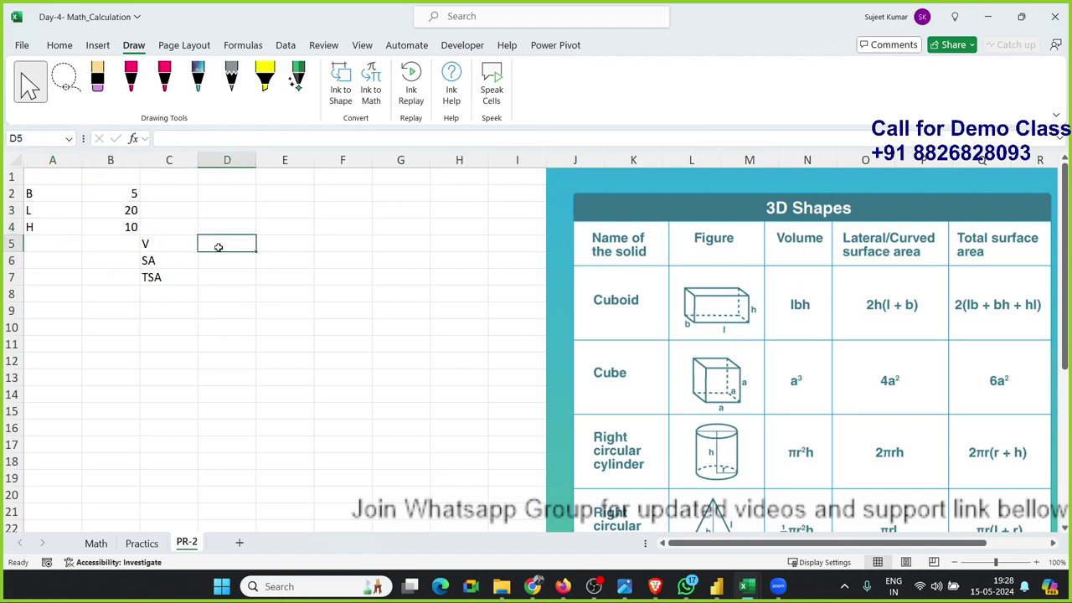
pyautogui.write('=')
pyautogui.press('Left')
pyautogui.press('Left')
pyautogui.press('Up')
pyautogui.press('Up')
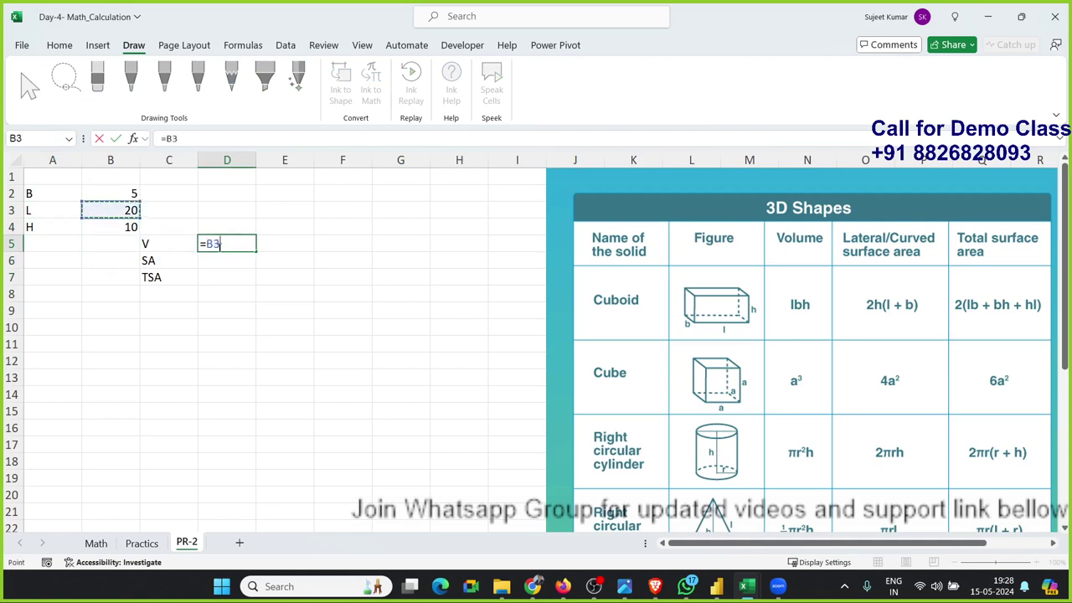
pyautogui.press('Up')
pyautogui.write('*')
pyautogui.press('Left')
pyautogui.press('Left')
pyautogui.press('Up')
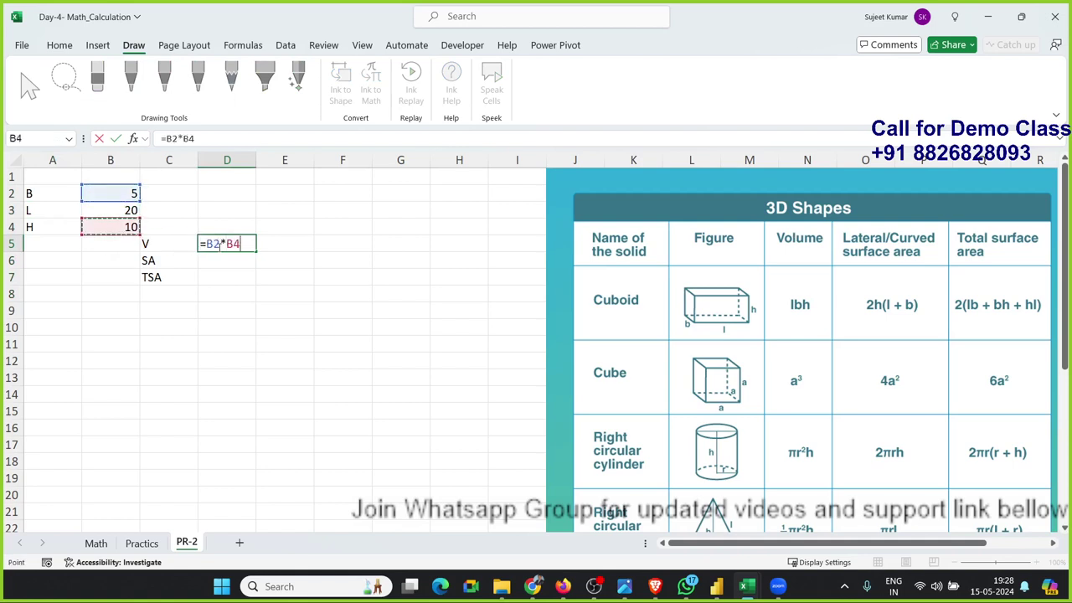
pyautogui.press('Up')
pyautogui.write('*')
pyautogui.press('Left')
pyautogui.press('Left')
pyautogui.press('Up')
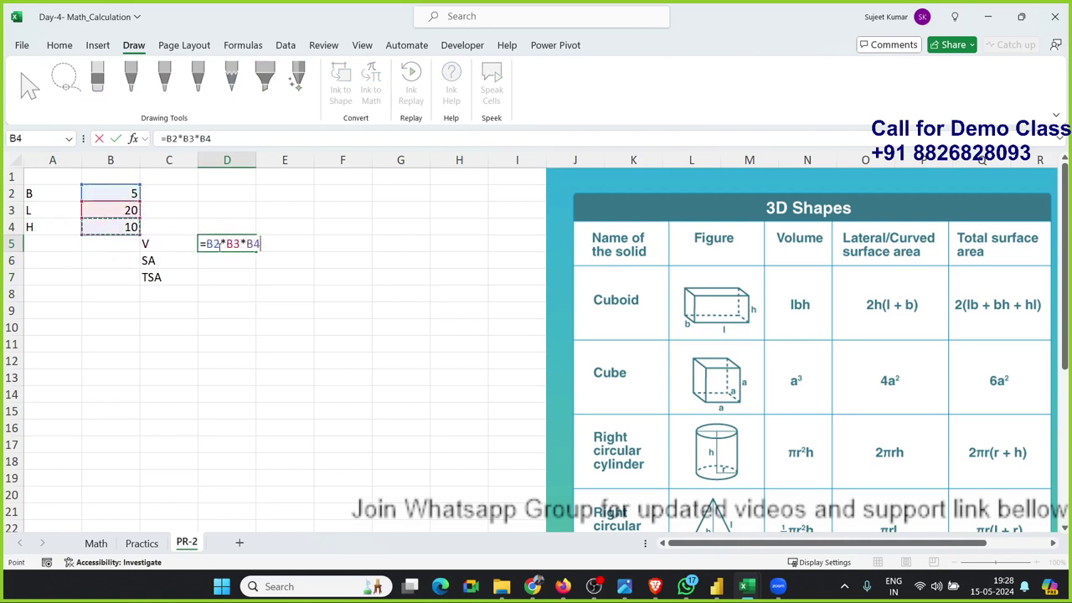
pyautogui.press('Return')
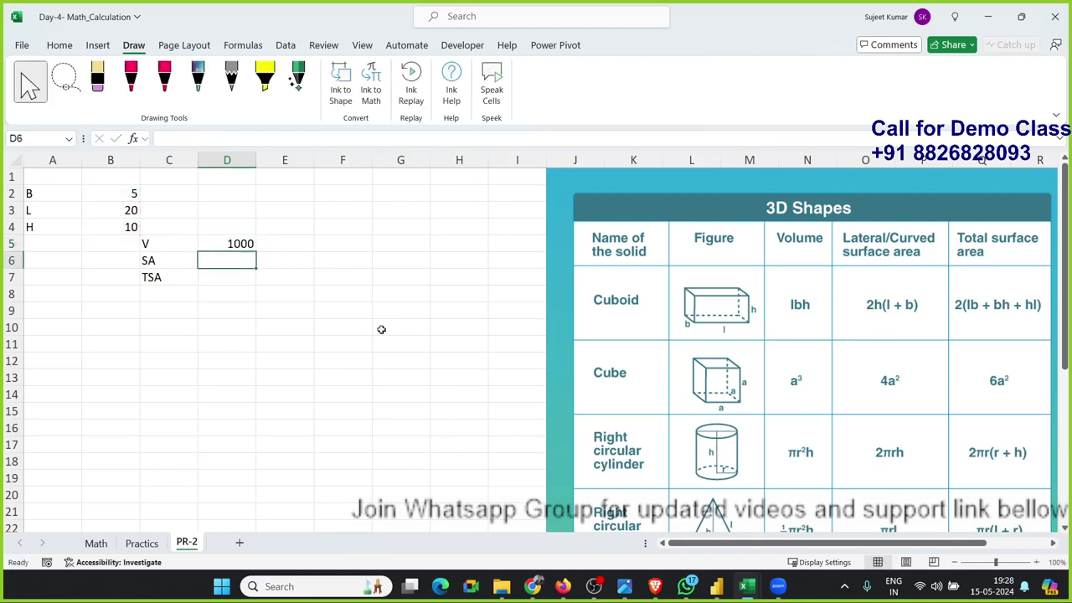
# Enter =(2*B4)*(B3+B2) in D6 for the lateral surface area, giving 500.
pyautogui.write('=(')
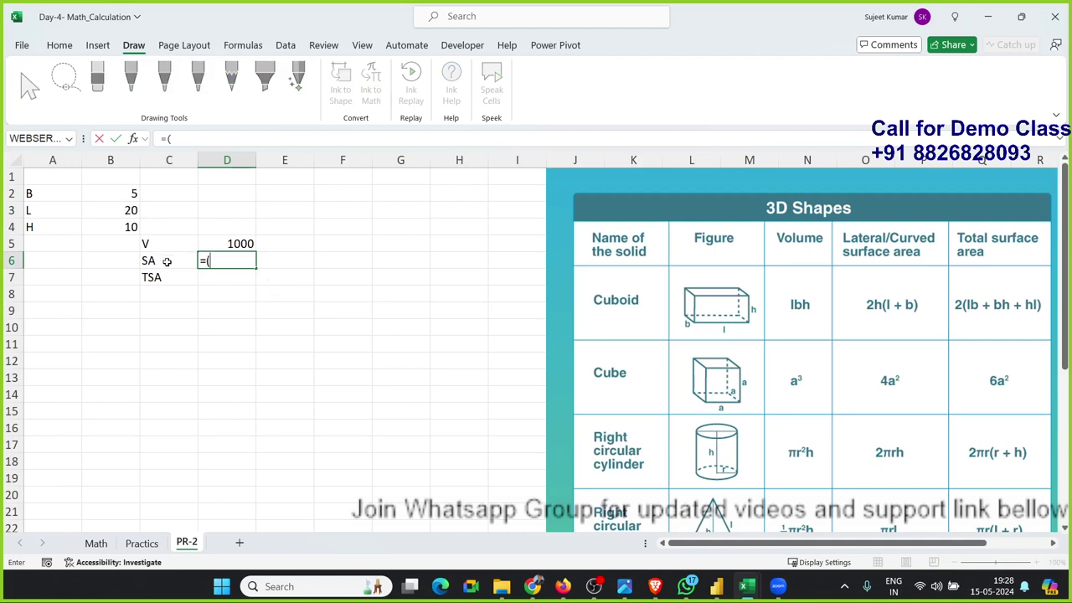
pyautogui.write('9')
pyautogui.click(124, 227)
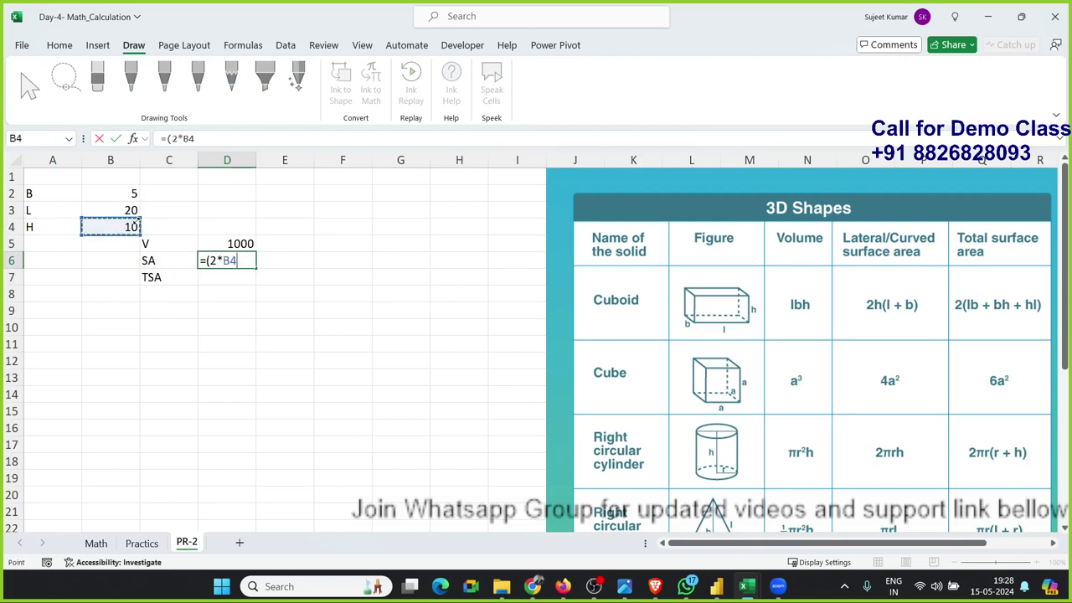
pyautogui.write(')*')
pyautogui.write('(')
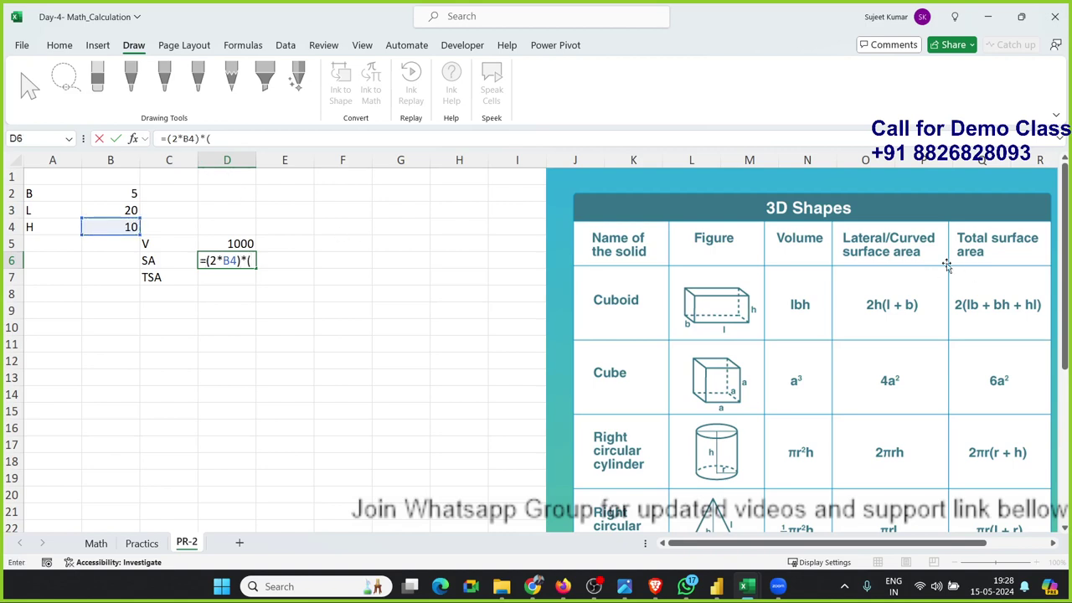
pyautogui.click(131, 210)
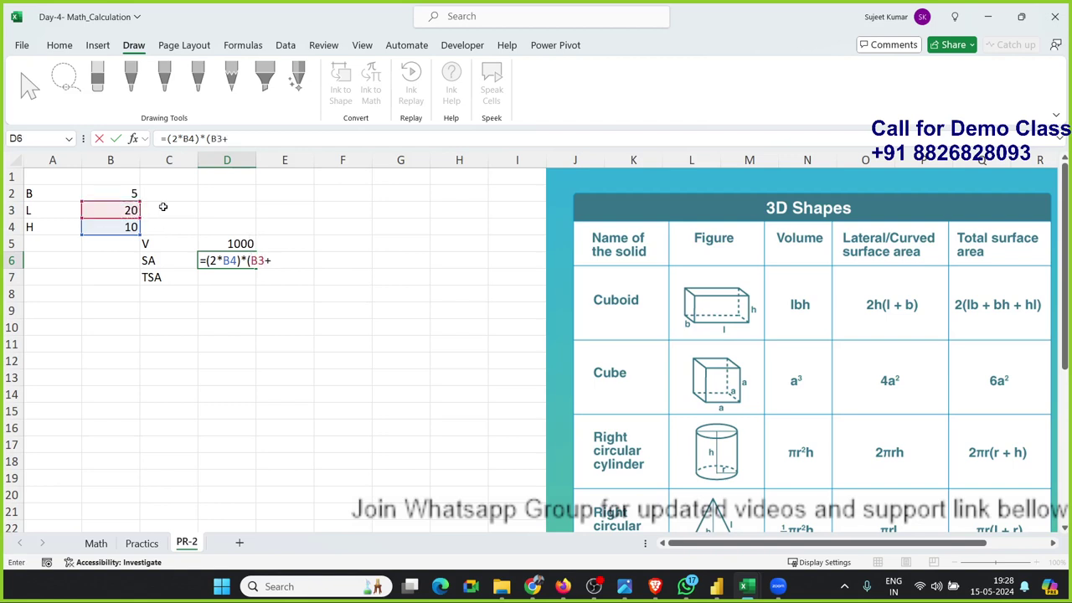
pyautogui.write('+')
pyautogui.click(134, 194)
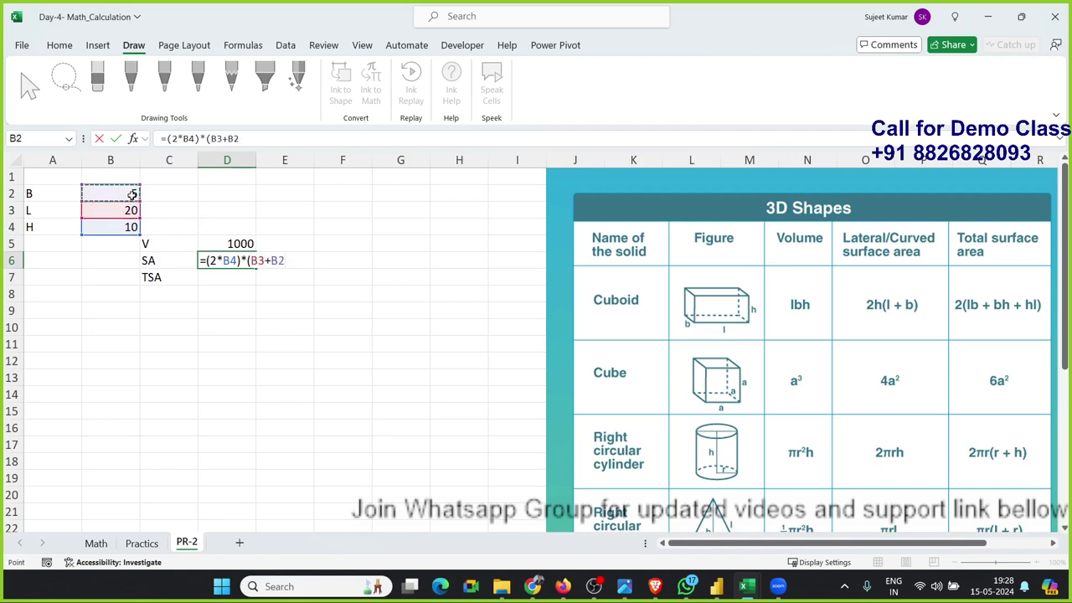
pyautogui.write(')')
pyautogui.press('Return')
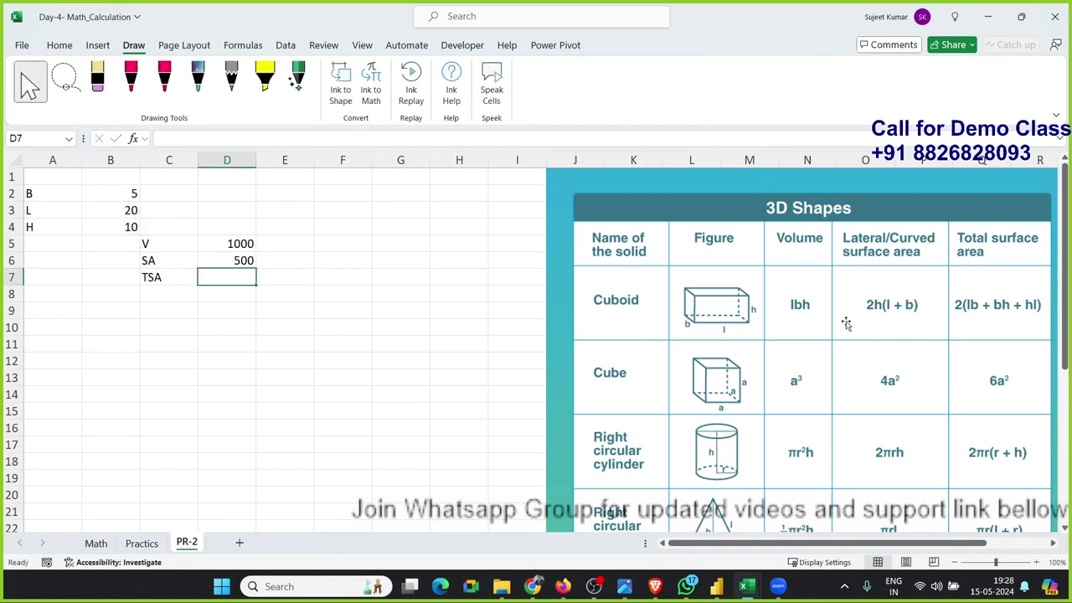
# Enter =2*((B3*B2)+(B2*B4)+(B4*B3)) in D7 for the total surface area, giving 700.
pyautogui.write('=2*((')
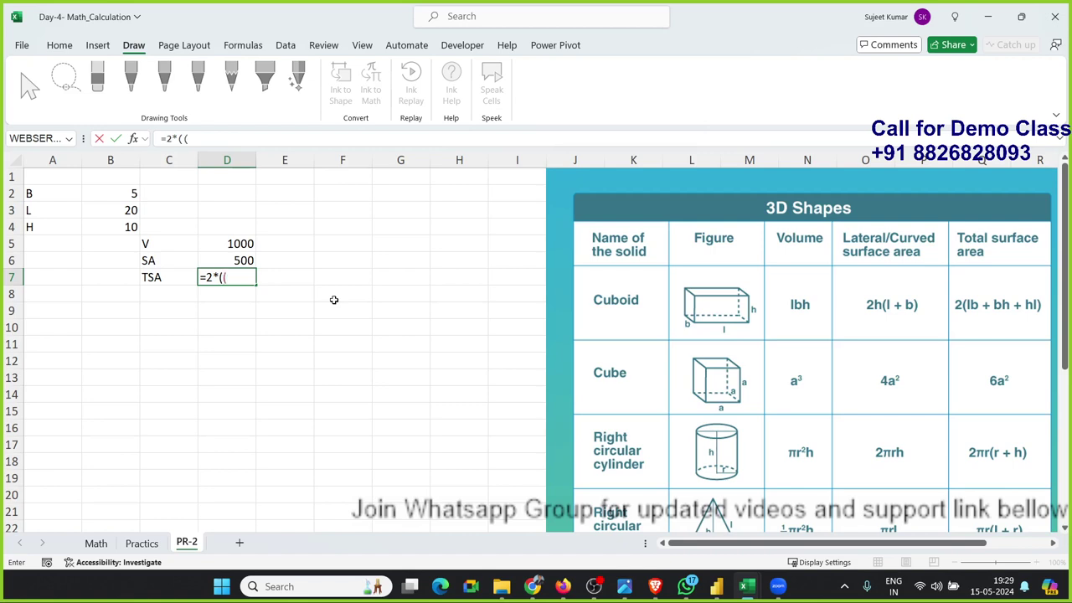
pyautogui.click(128, 210)
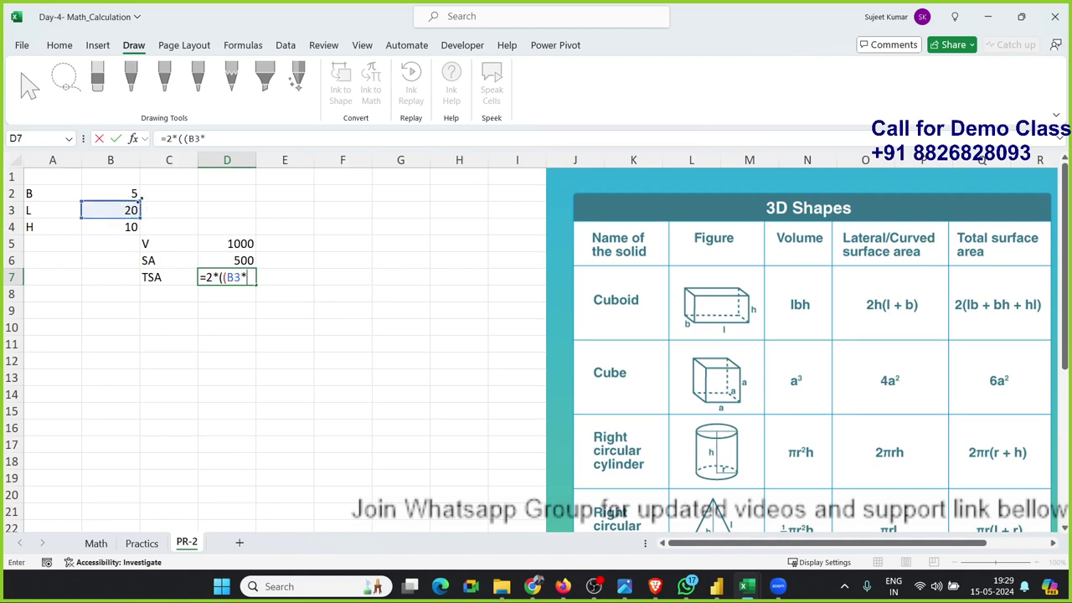
pyautogui.click(138, 194)
pyautogui.write(')+')
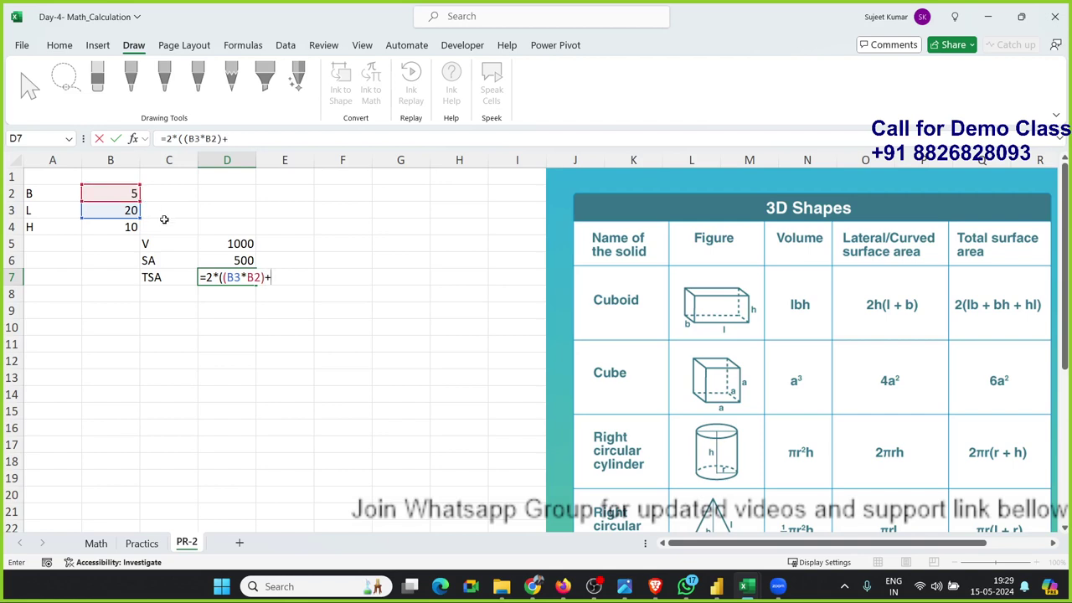
pyautogui.write('(')
pyautogui.click(133, 194)
pyautogui.write('*')
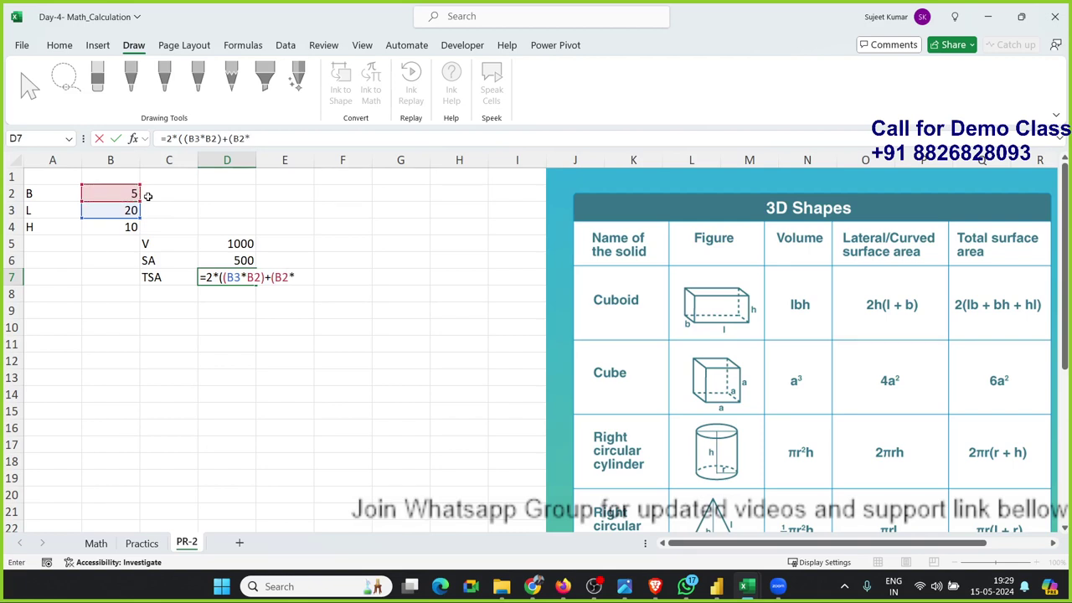
pyautogui.click(128, 226)
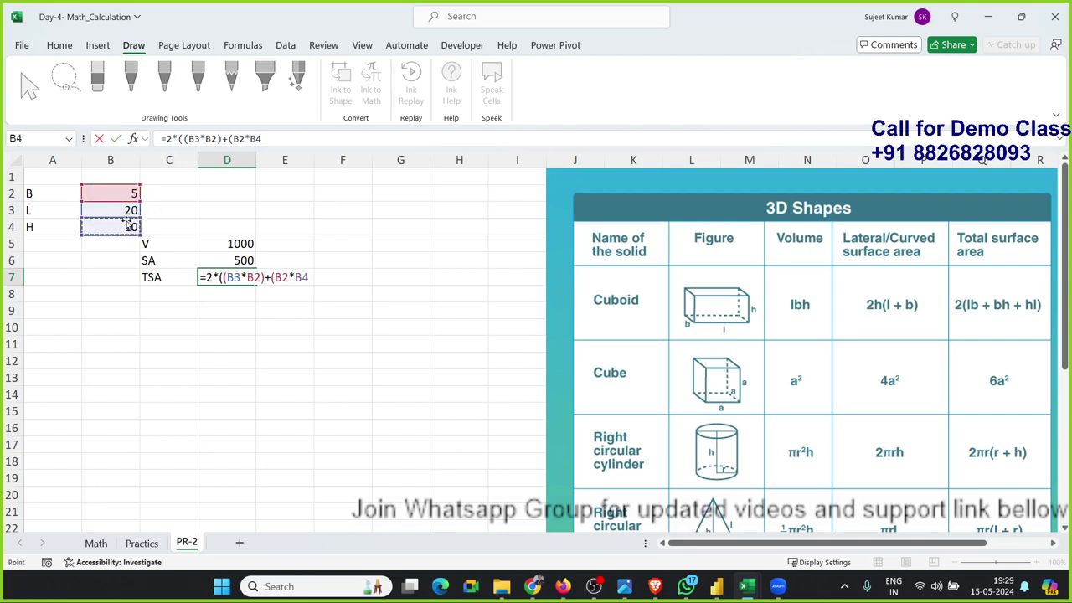
pyautogui.write(')+')
pyautogui.write('(')
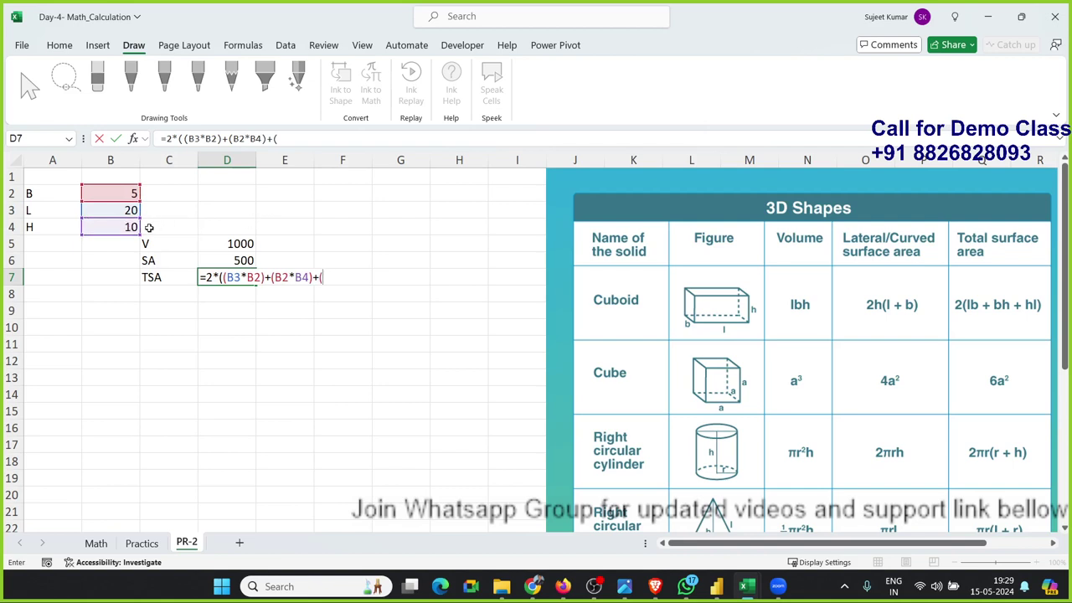
pyautogui.click(129, 227)
pyautogui.write('*')
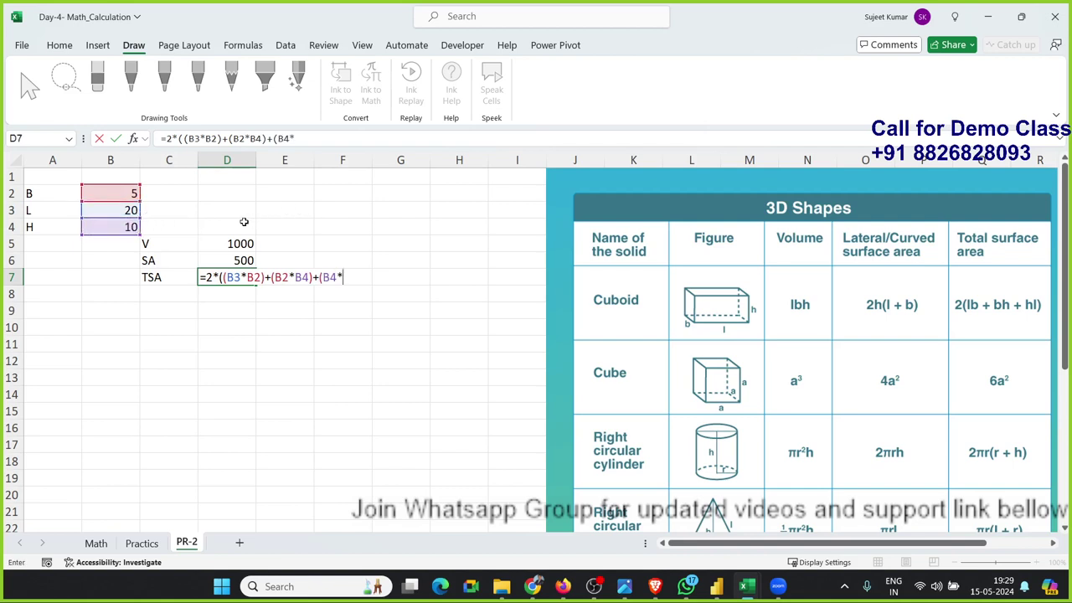
pyautogui.click(129, 210)
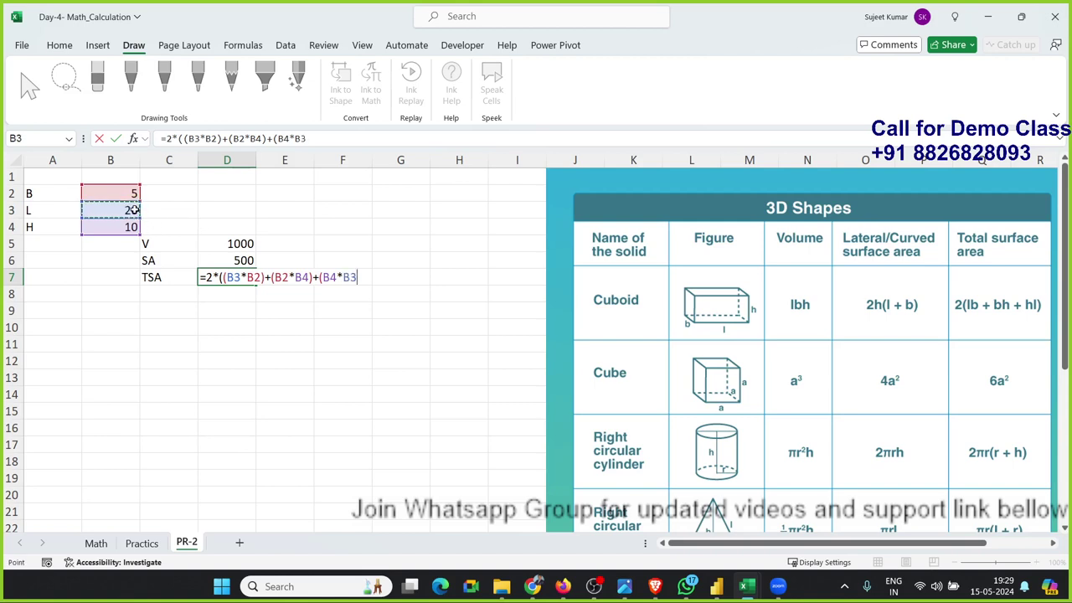
pyautogui.write(')')
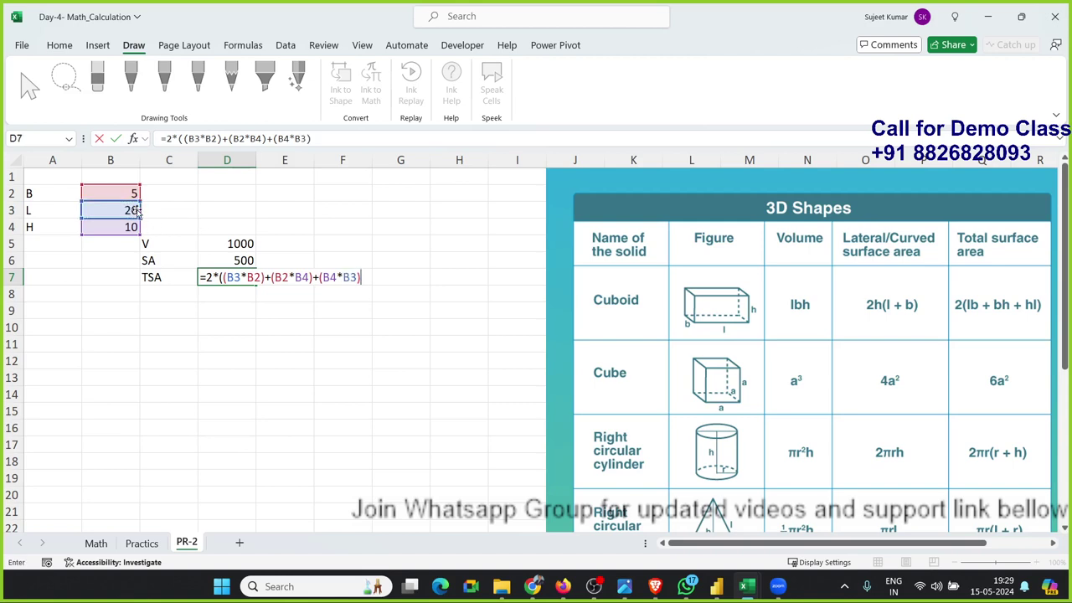
pyautogui.write(')')
pyautogui.press('Return')
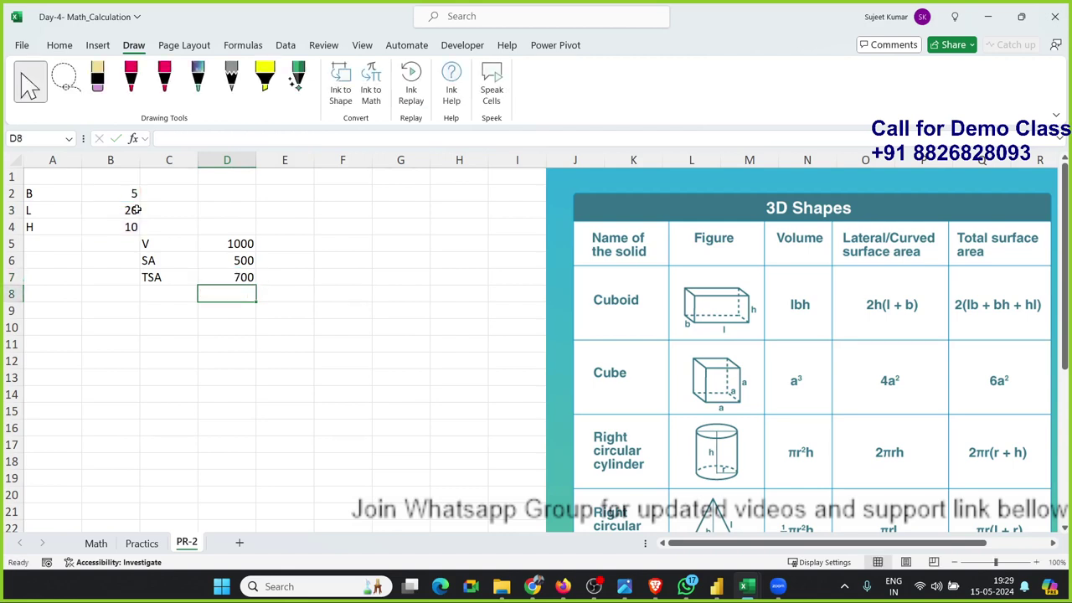